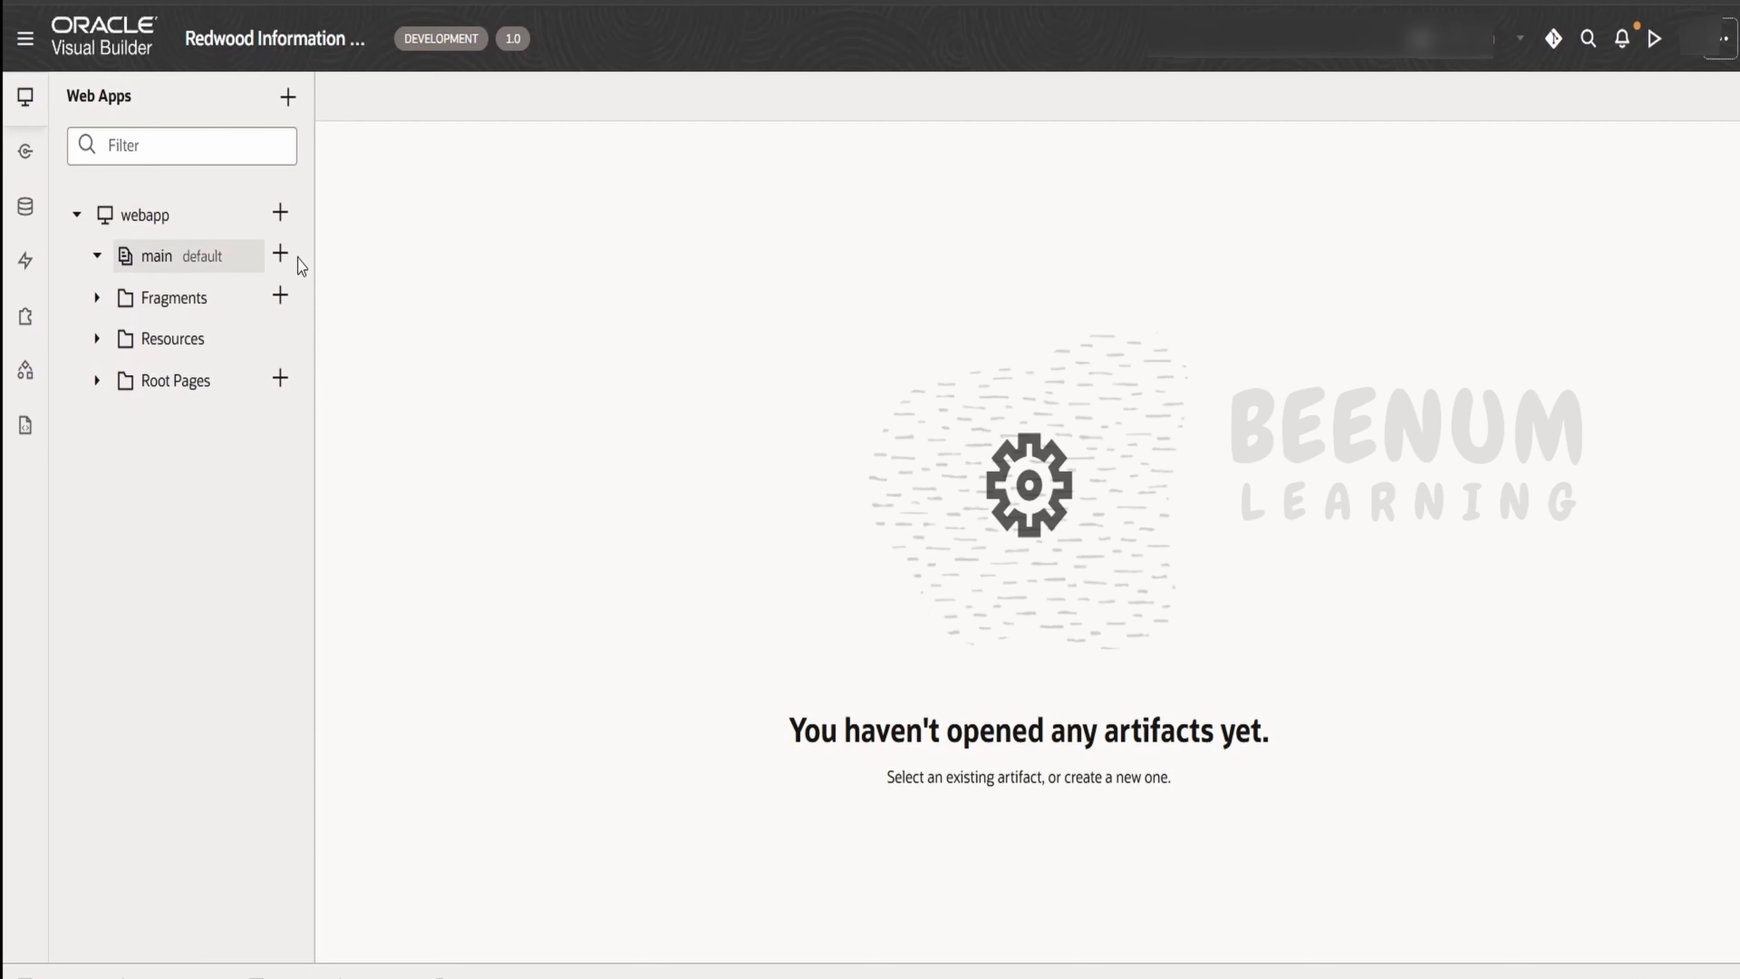
Create a page with the ID main-start in the main flow, based on the Welcome Page Template
left_click(280, 254)
left_click(329, 280)
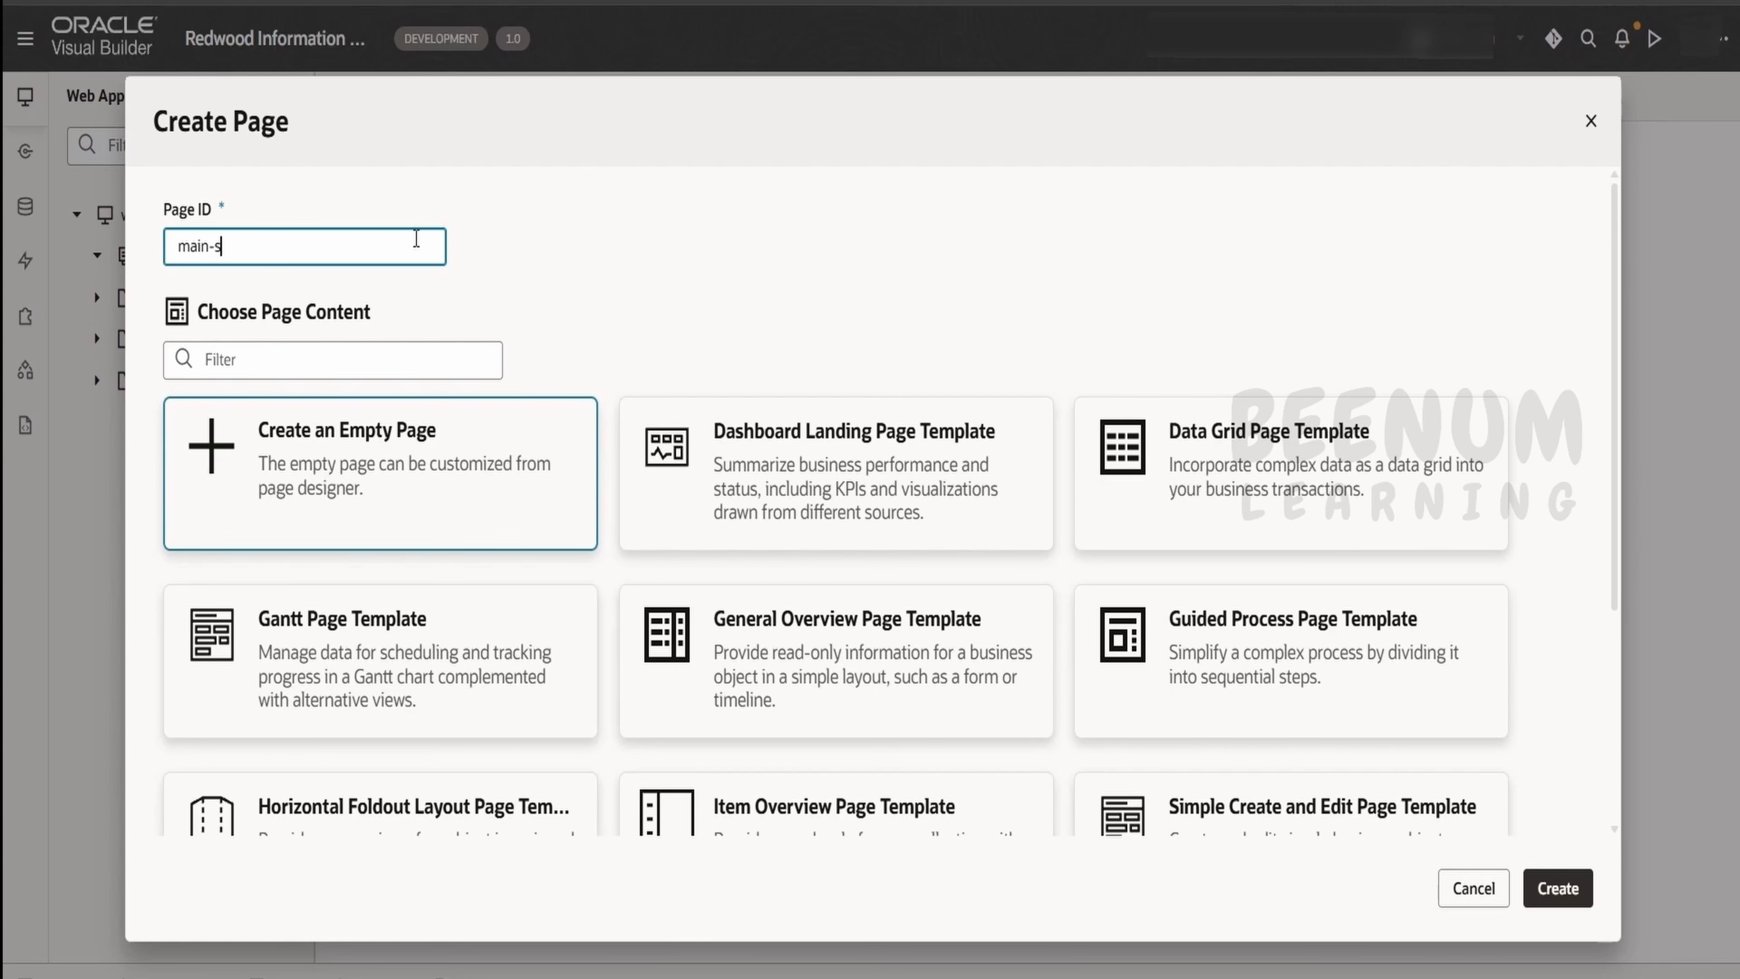
scroll(975, 533, "down", 5)
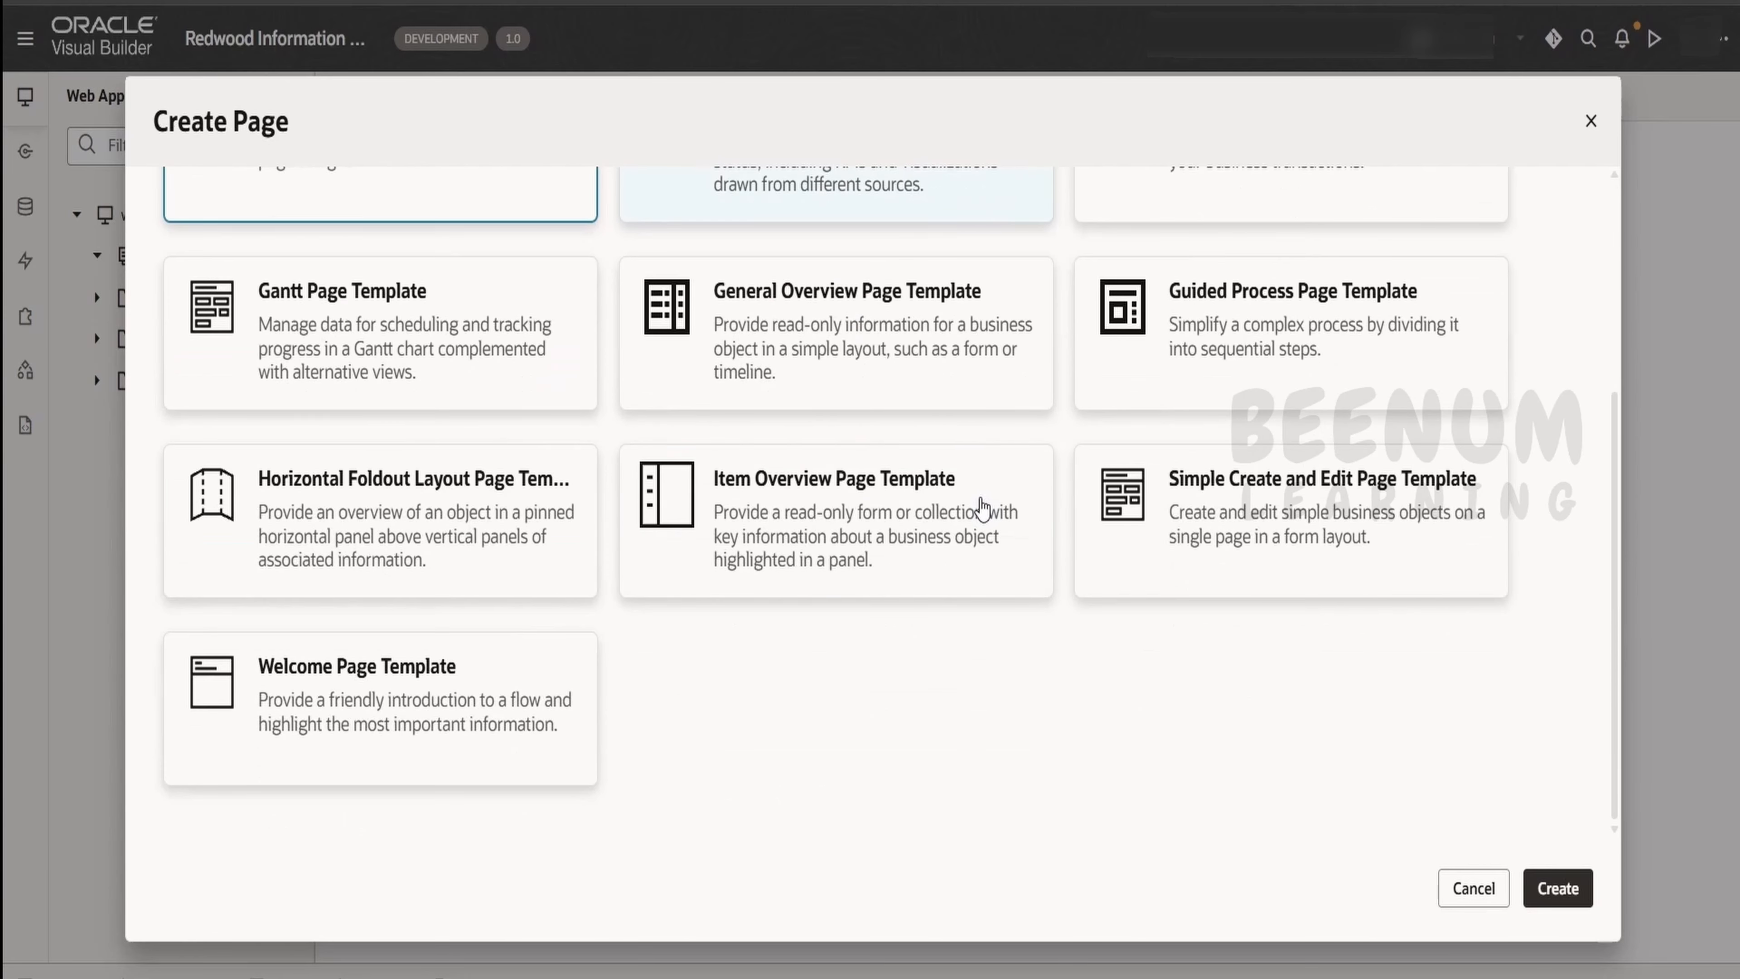
left_click(507, 682)
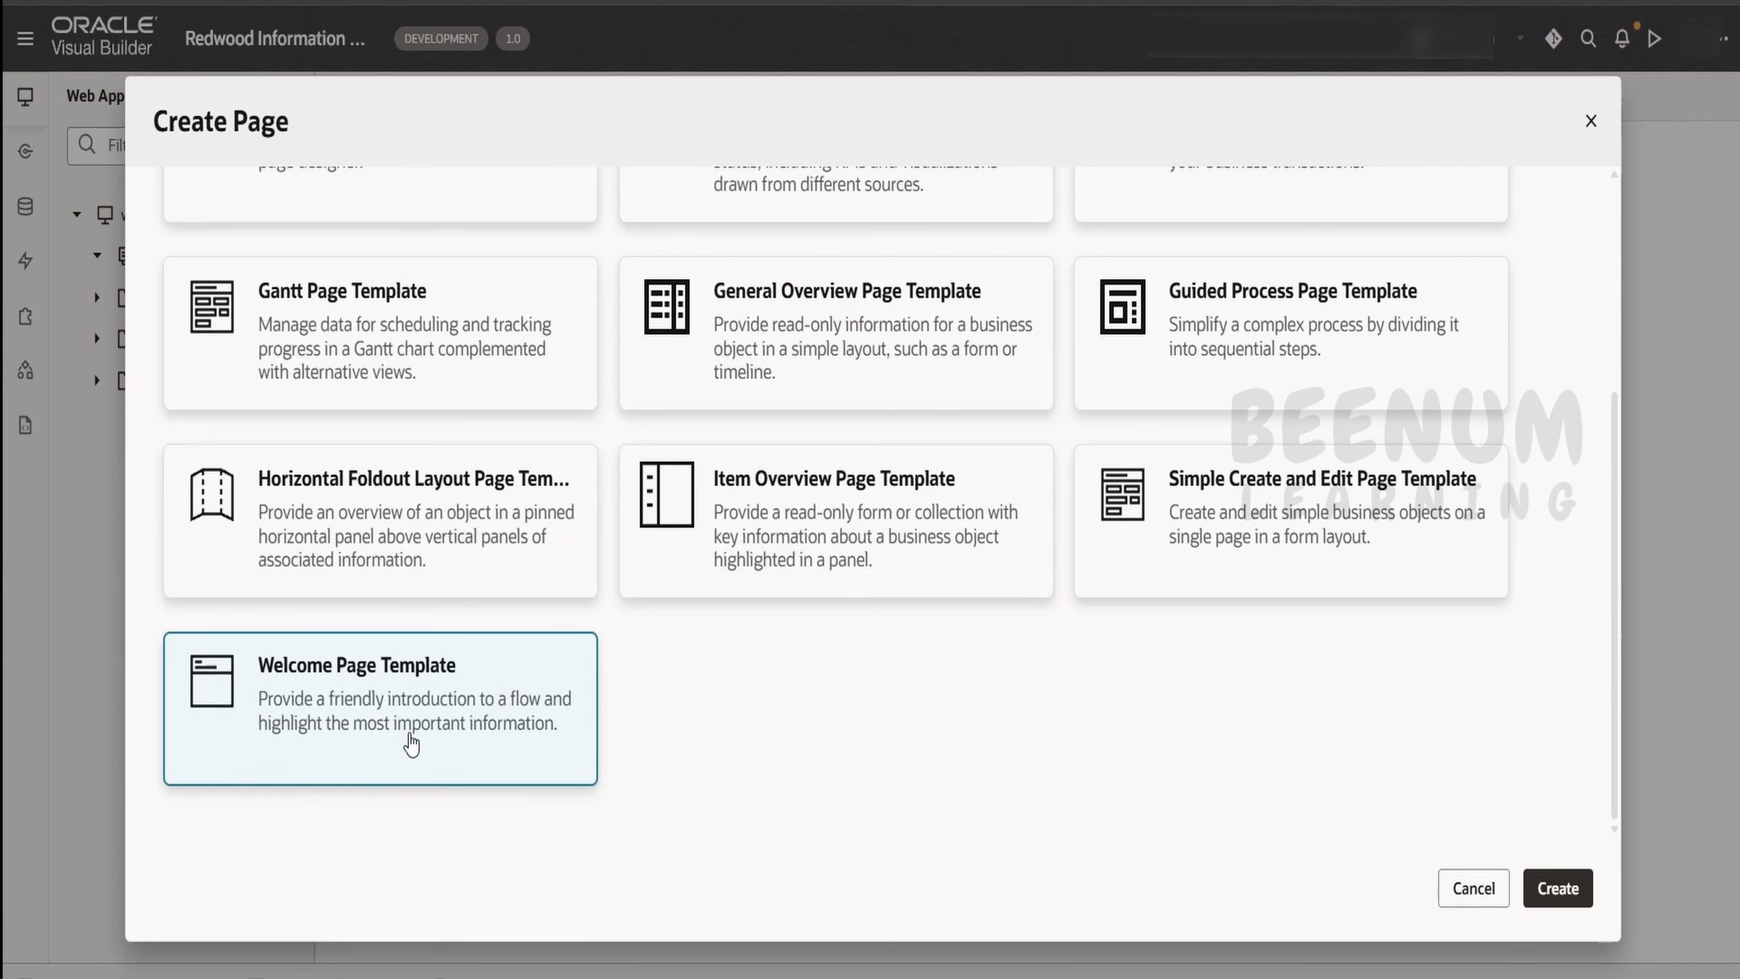
scroll(471, 649, "up", 5)
scroll(555, 579, "down", 5)
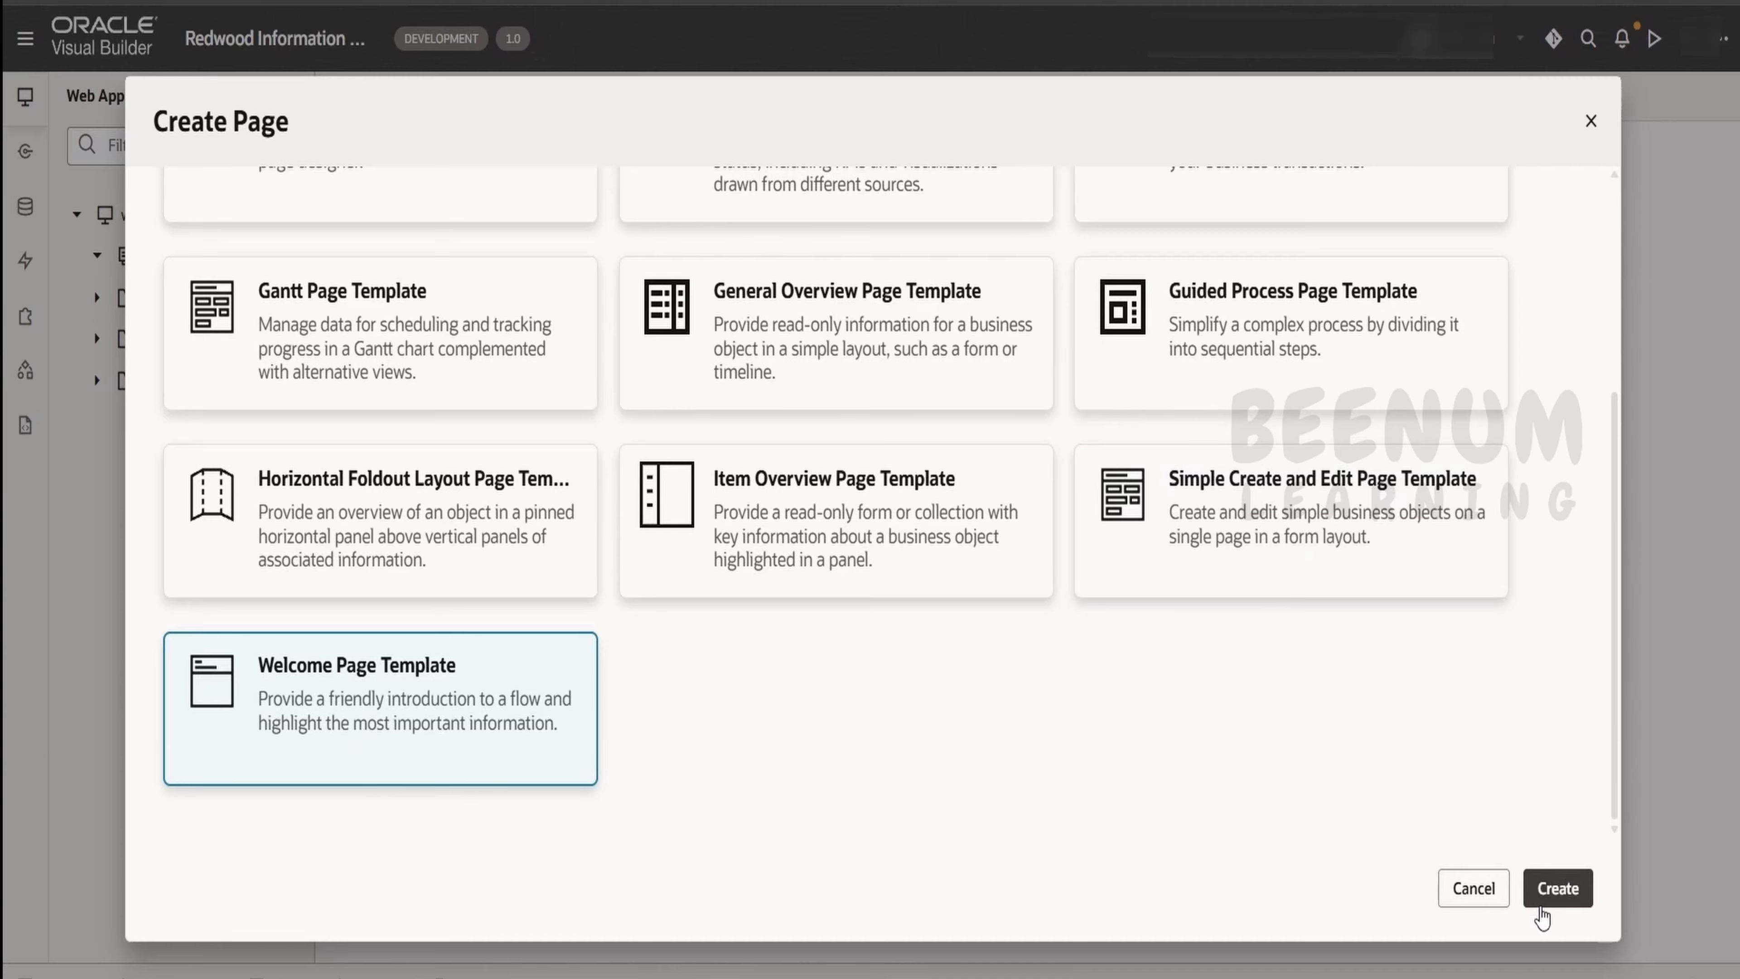
left_click(1550, 891)
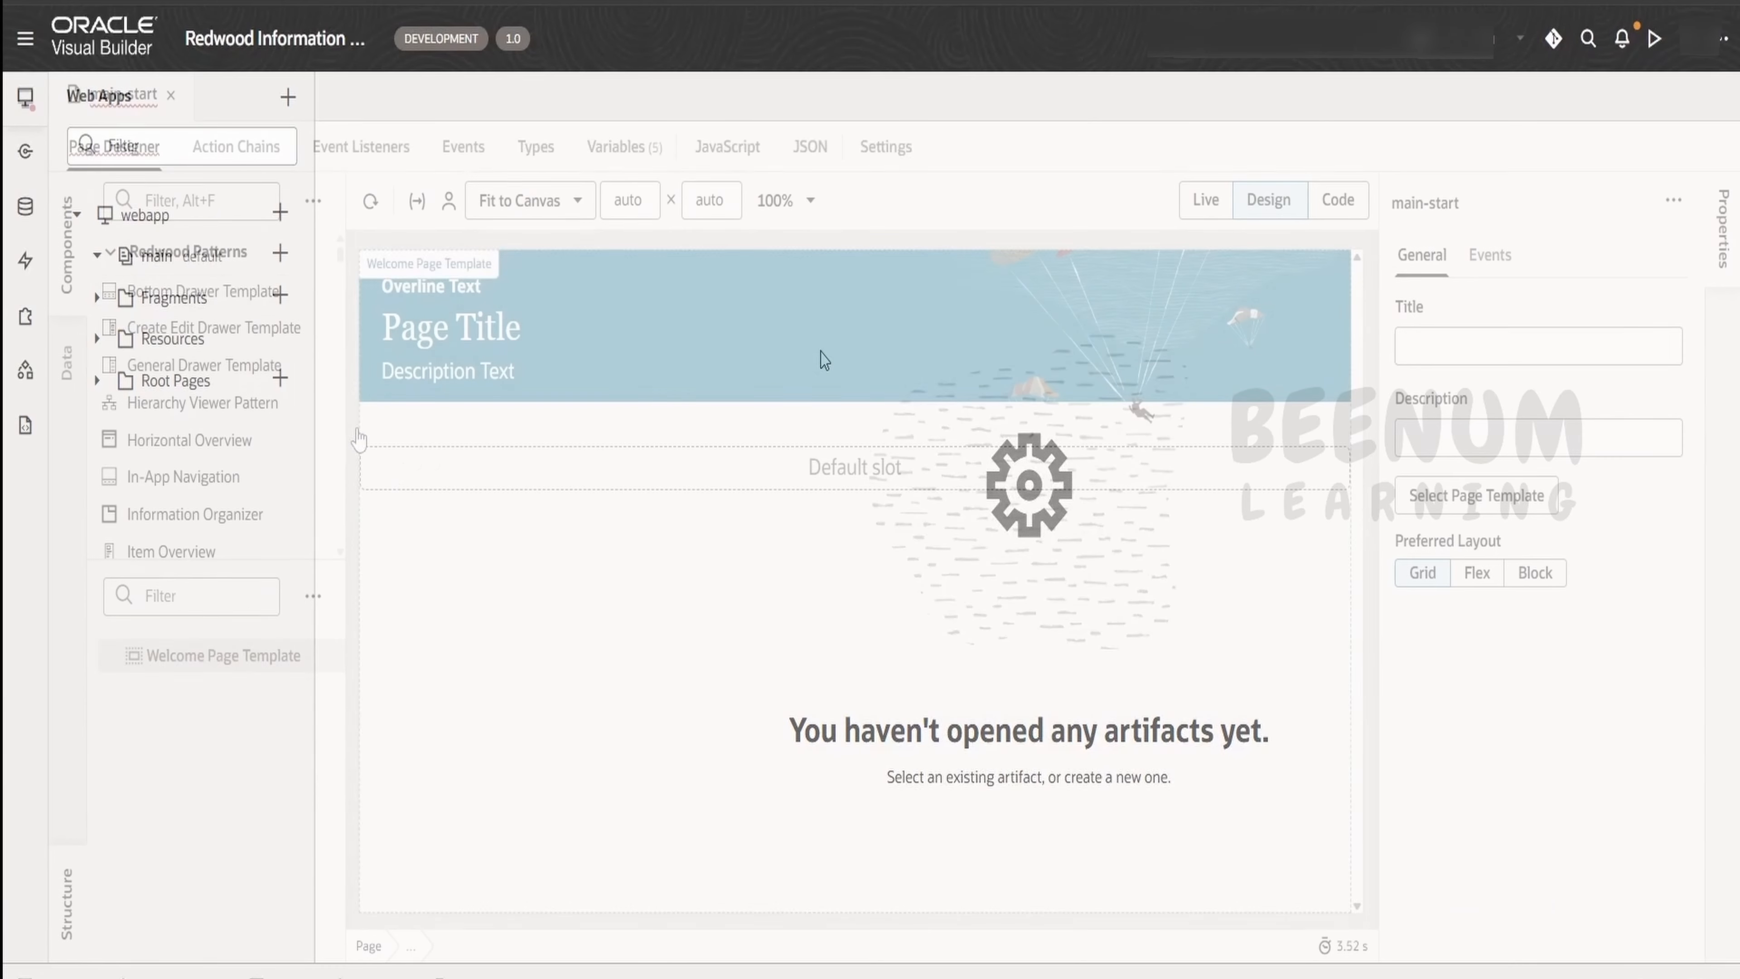
Filter the component palette for "tab" and add a Tabs with Content component to the page's default slot
left_click(146, 208)
type("tab")
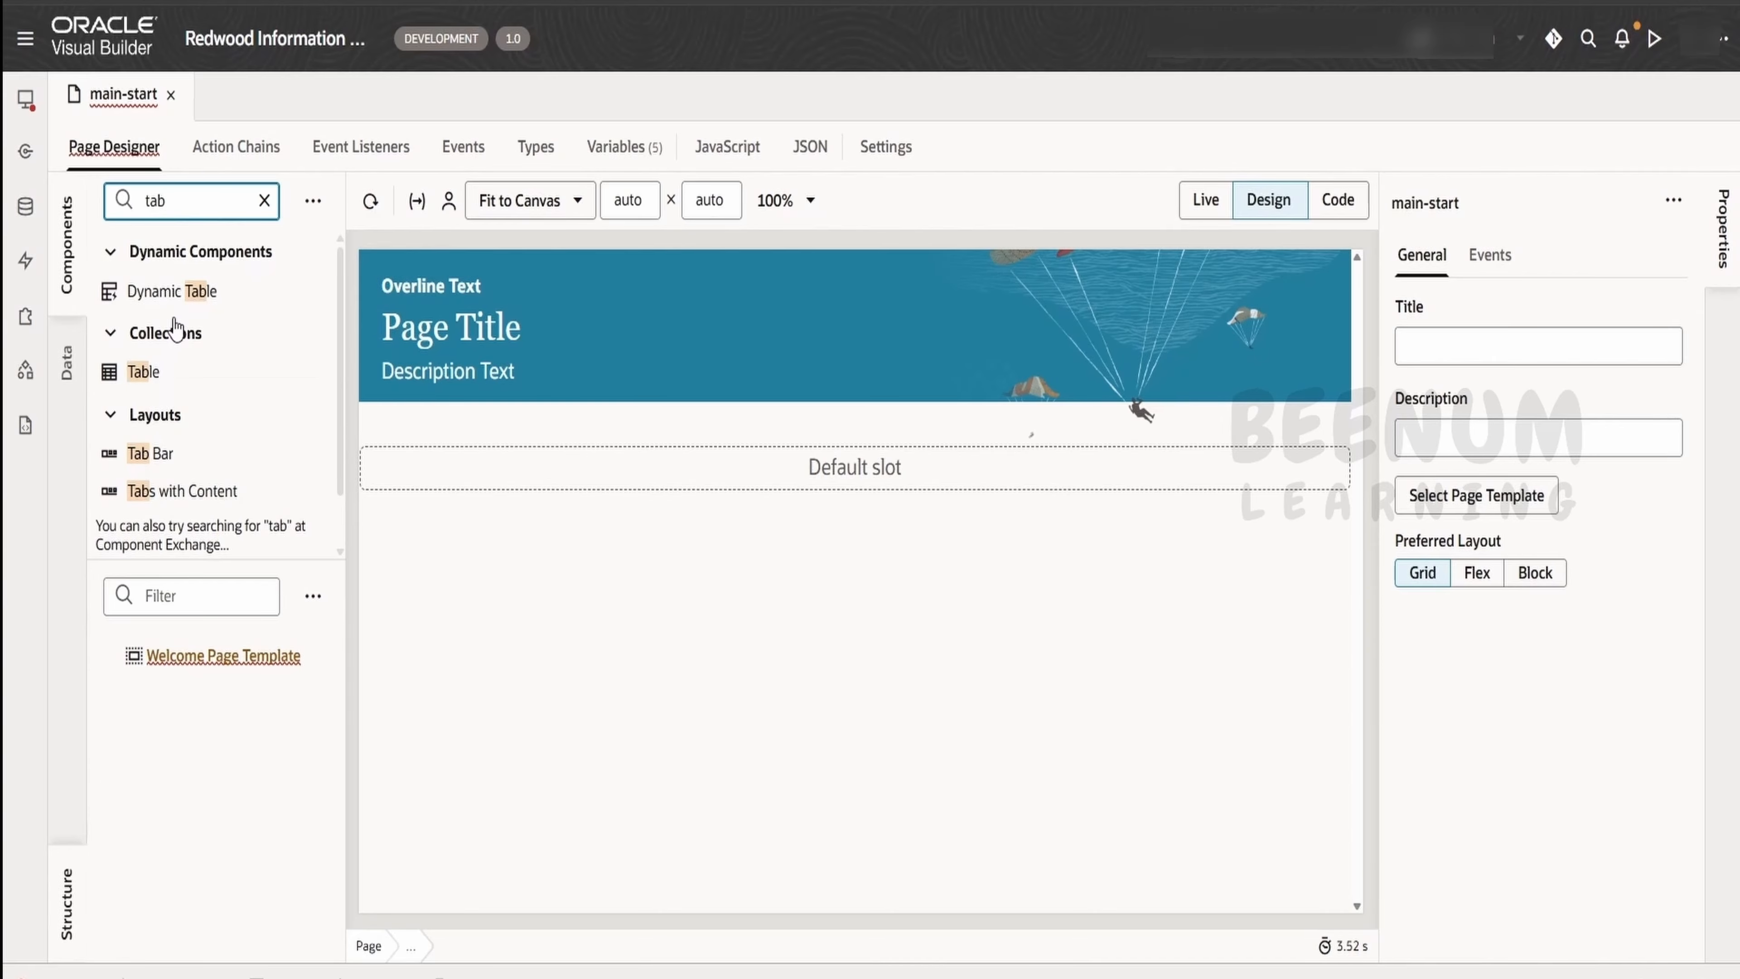
scroll(175, 418, "down", 1)
scroll(186, 384, "up", 1)
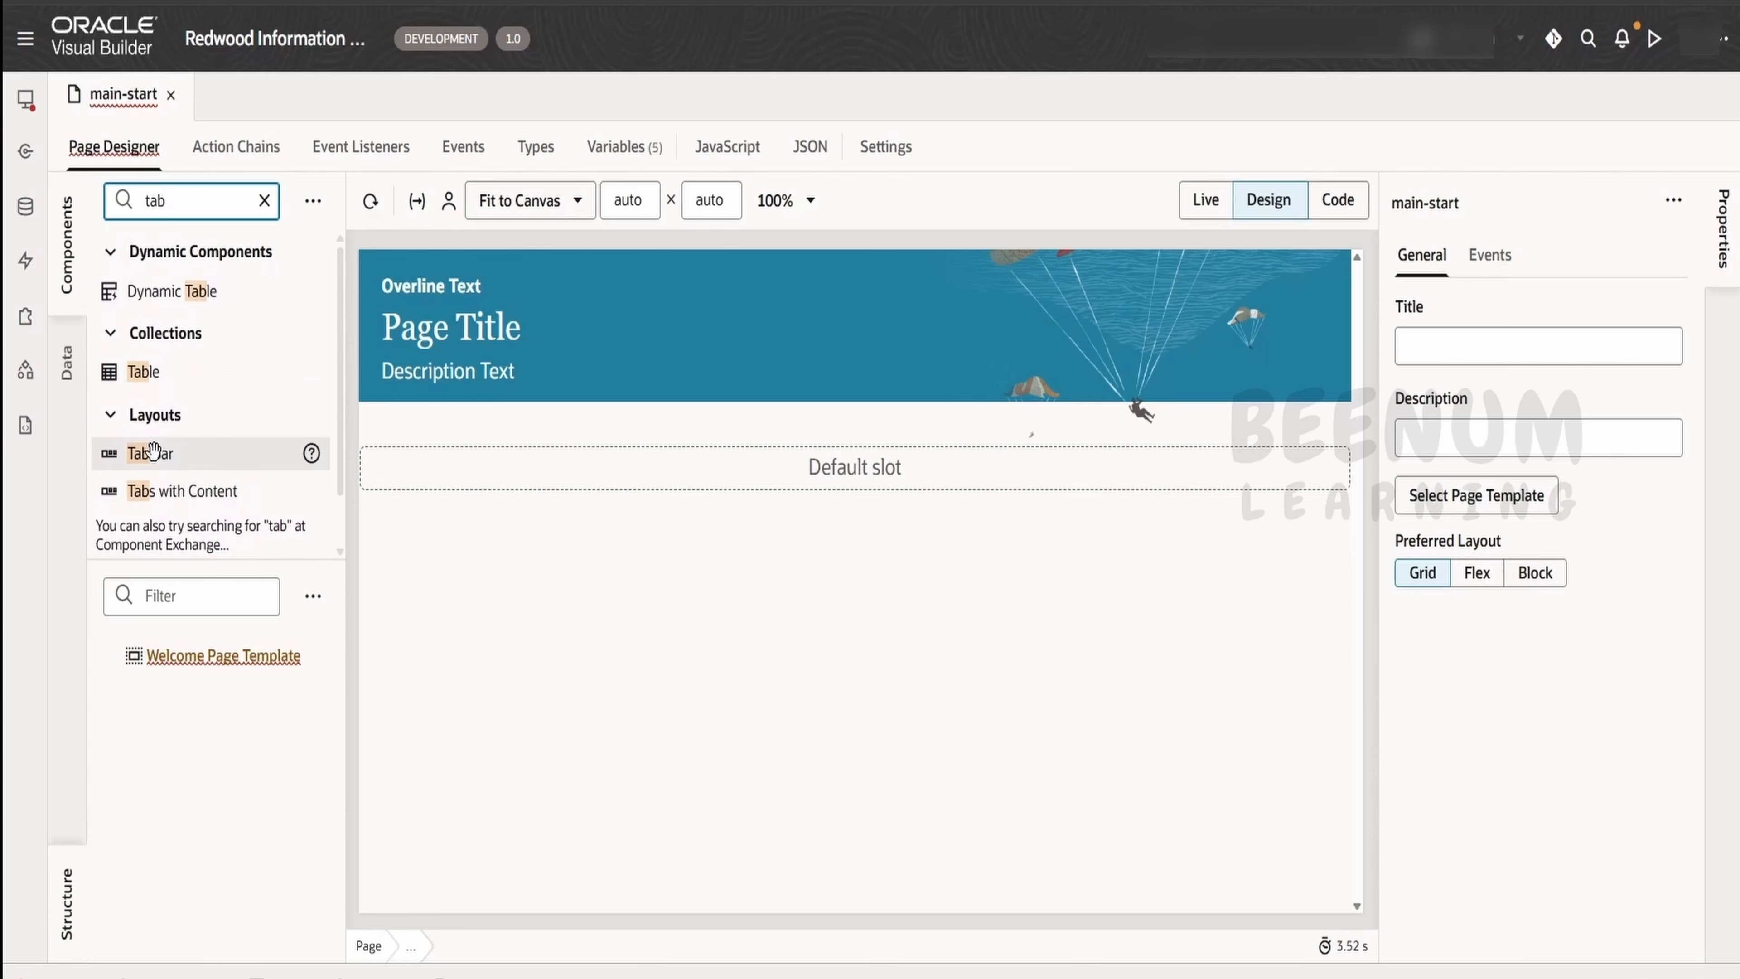
mouse_move(312, 458)
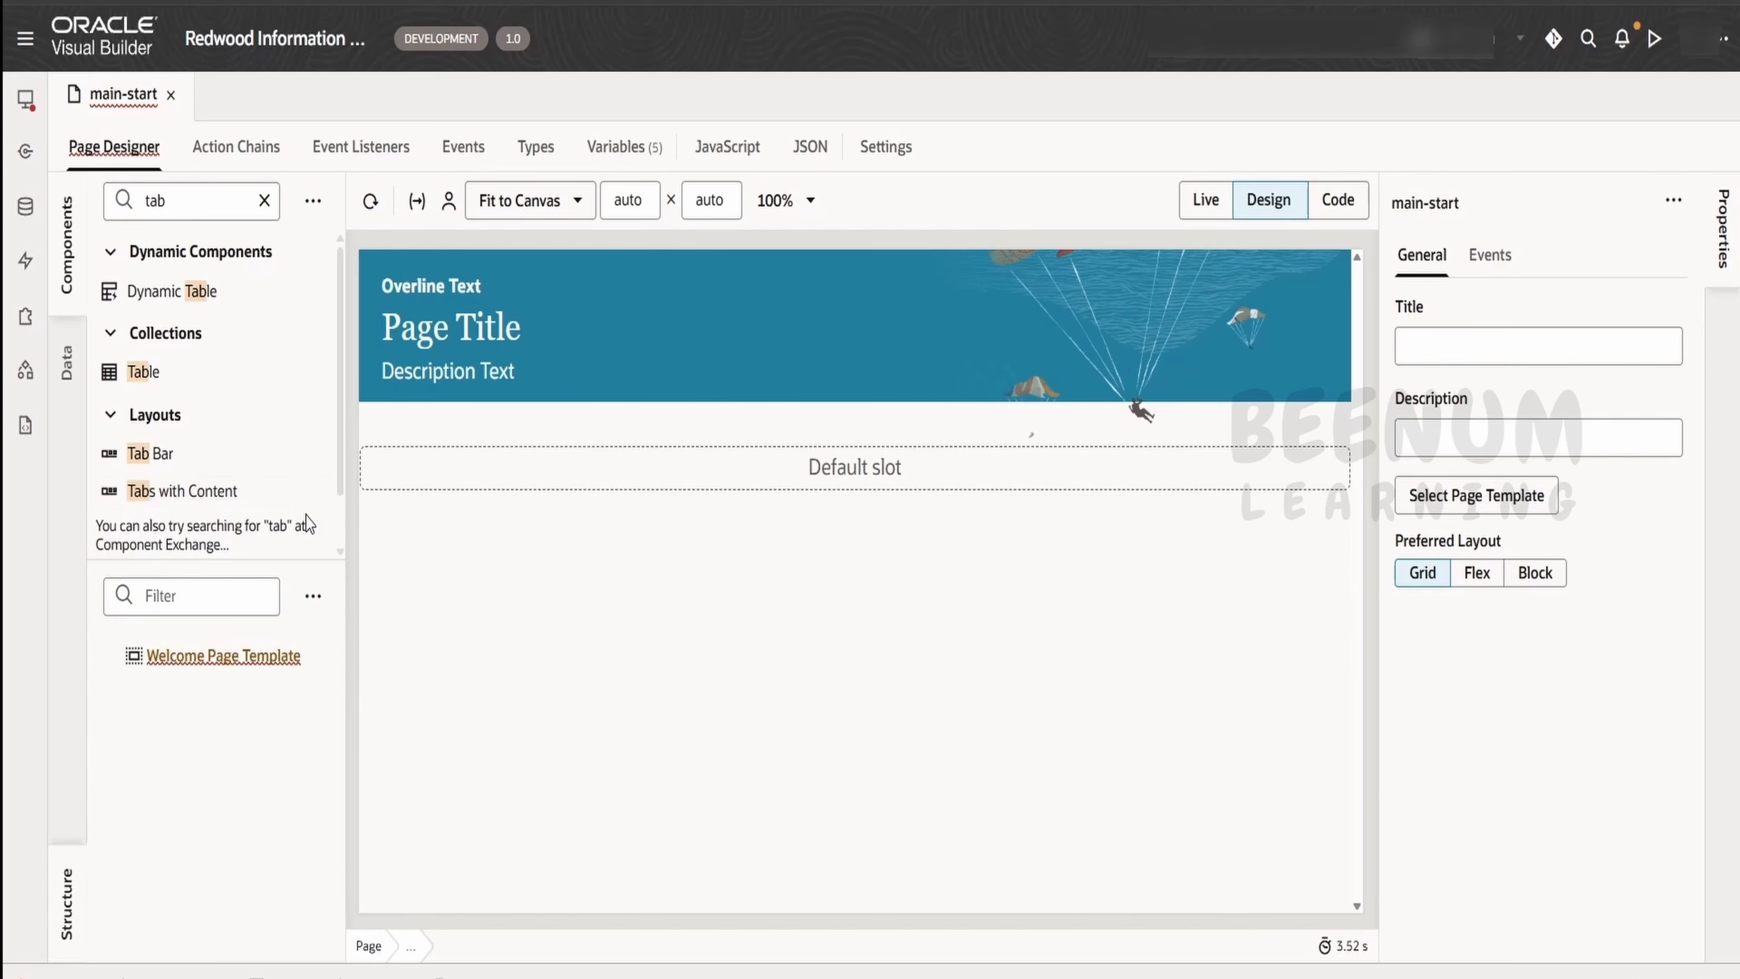
mouse_move(312, 495)
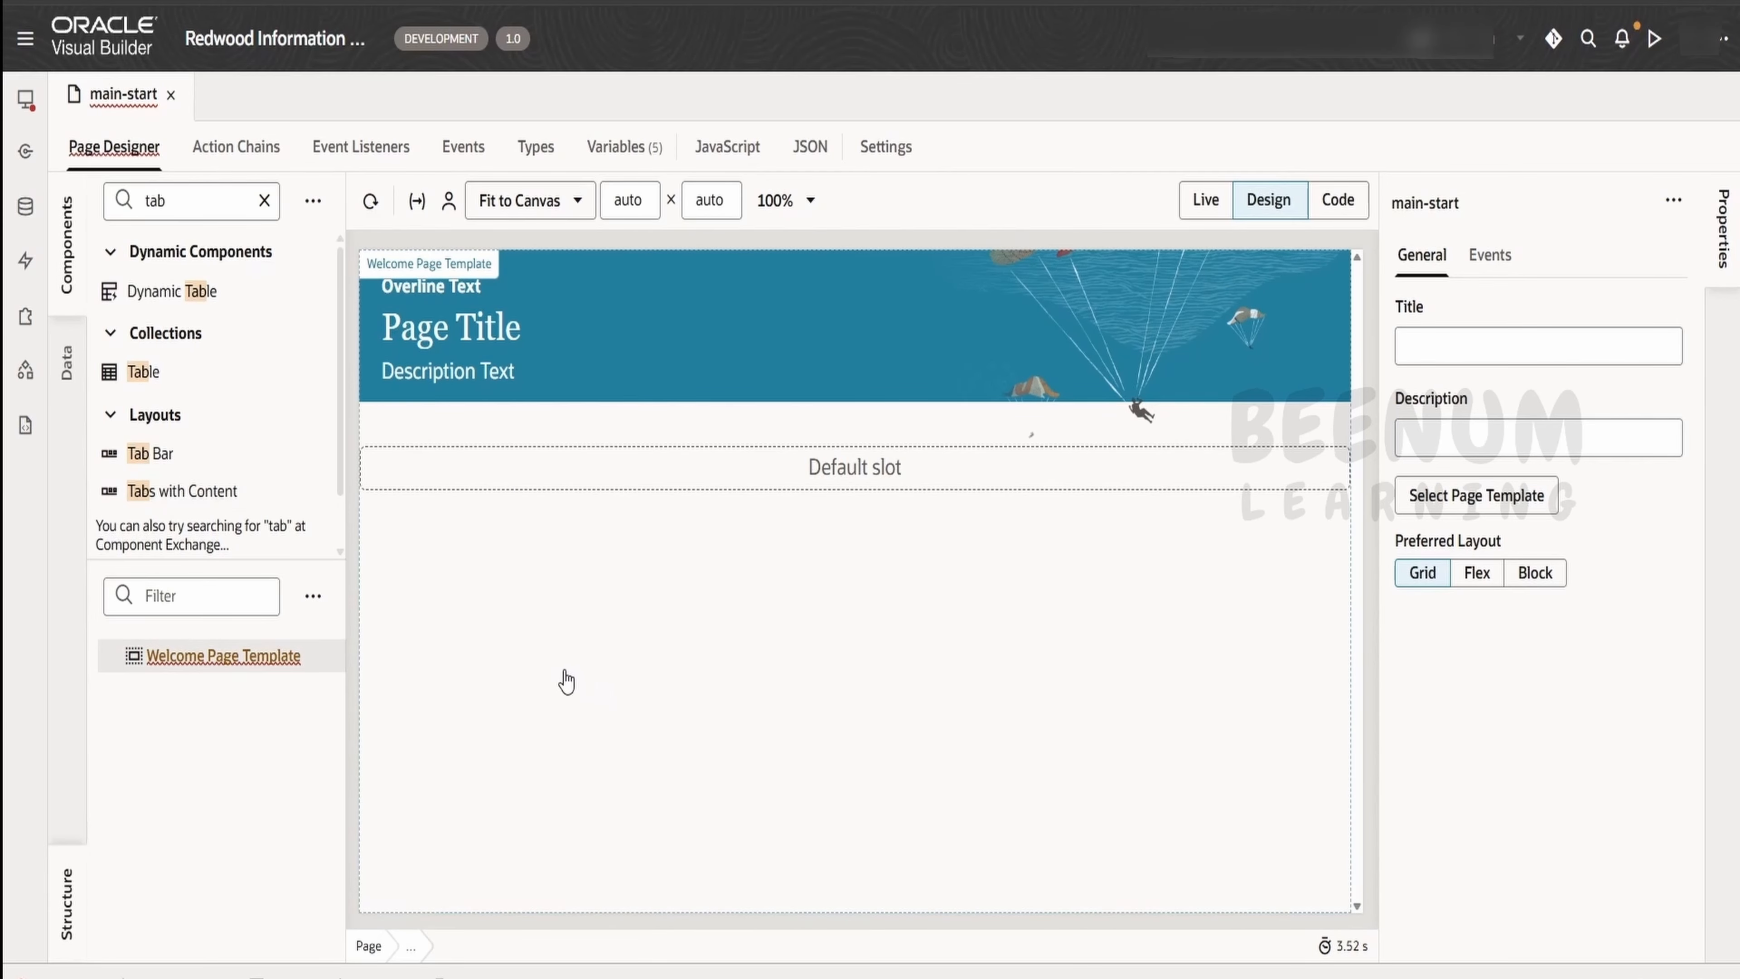
left_click_drag(165, 491, 435, 482)
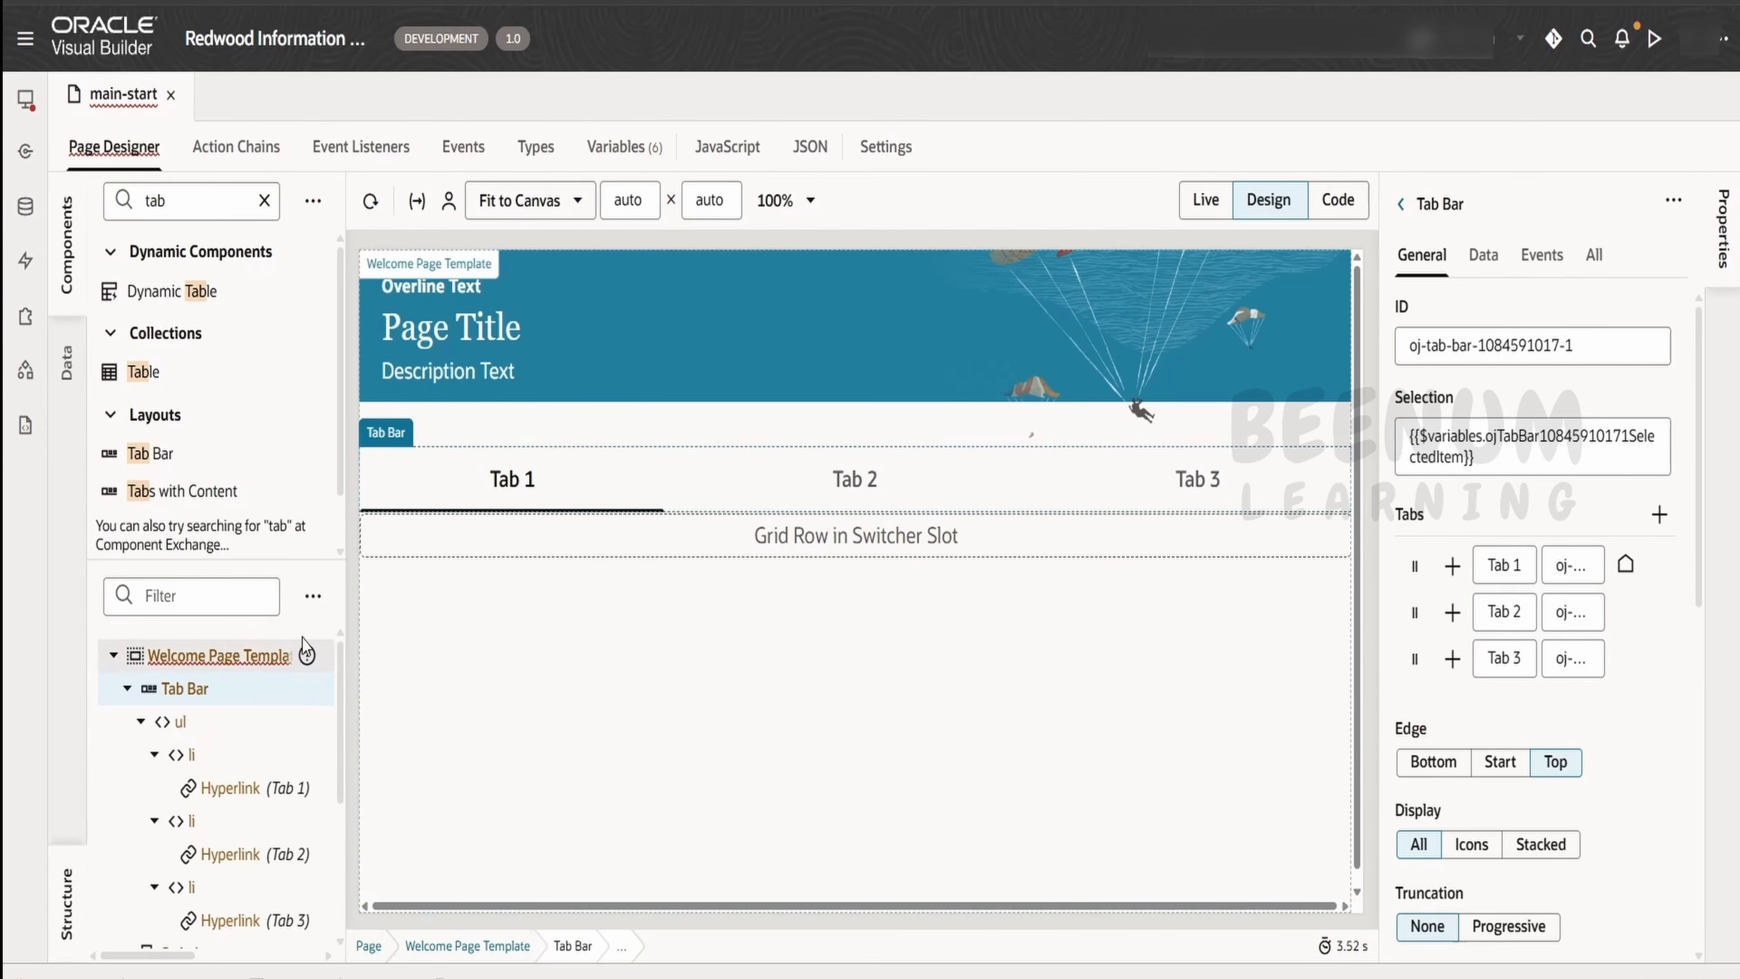
Try out Tab 2 and Tab 3 in live mode and examine the tab bar and switcher slots in the page structure
left_click(1205, 199)
left_click(789, 497)
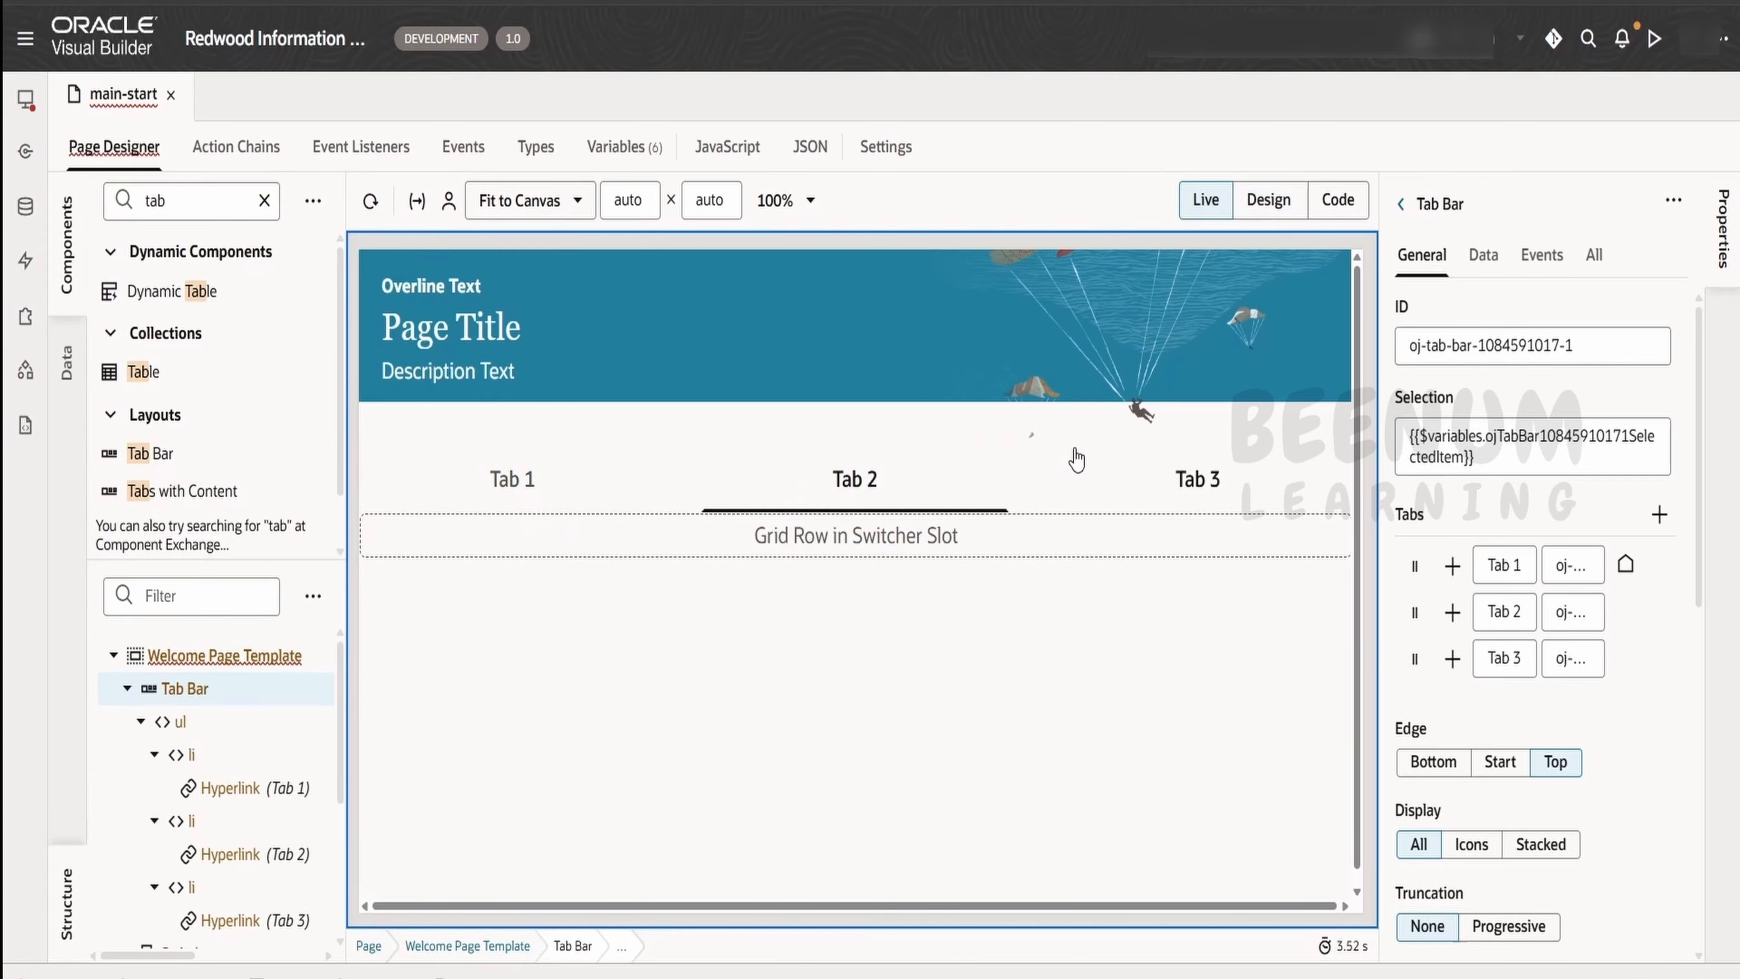
left_click(1180, 483)
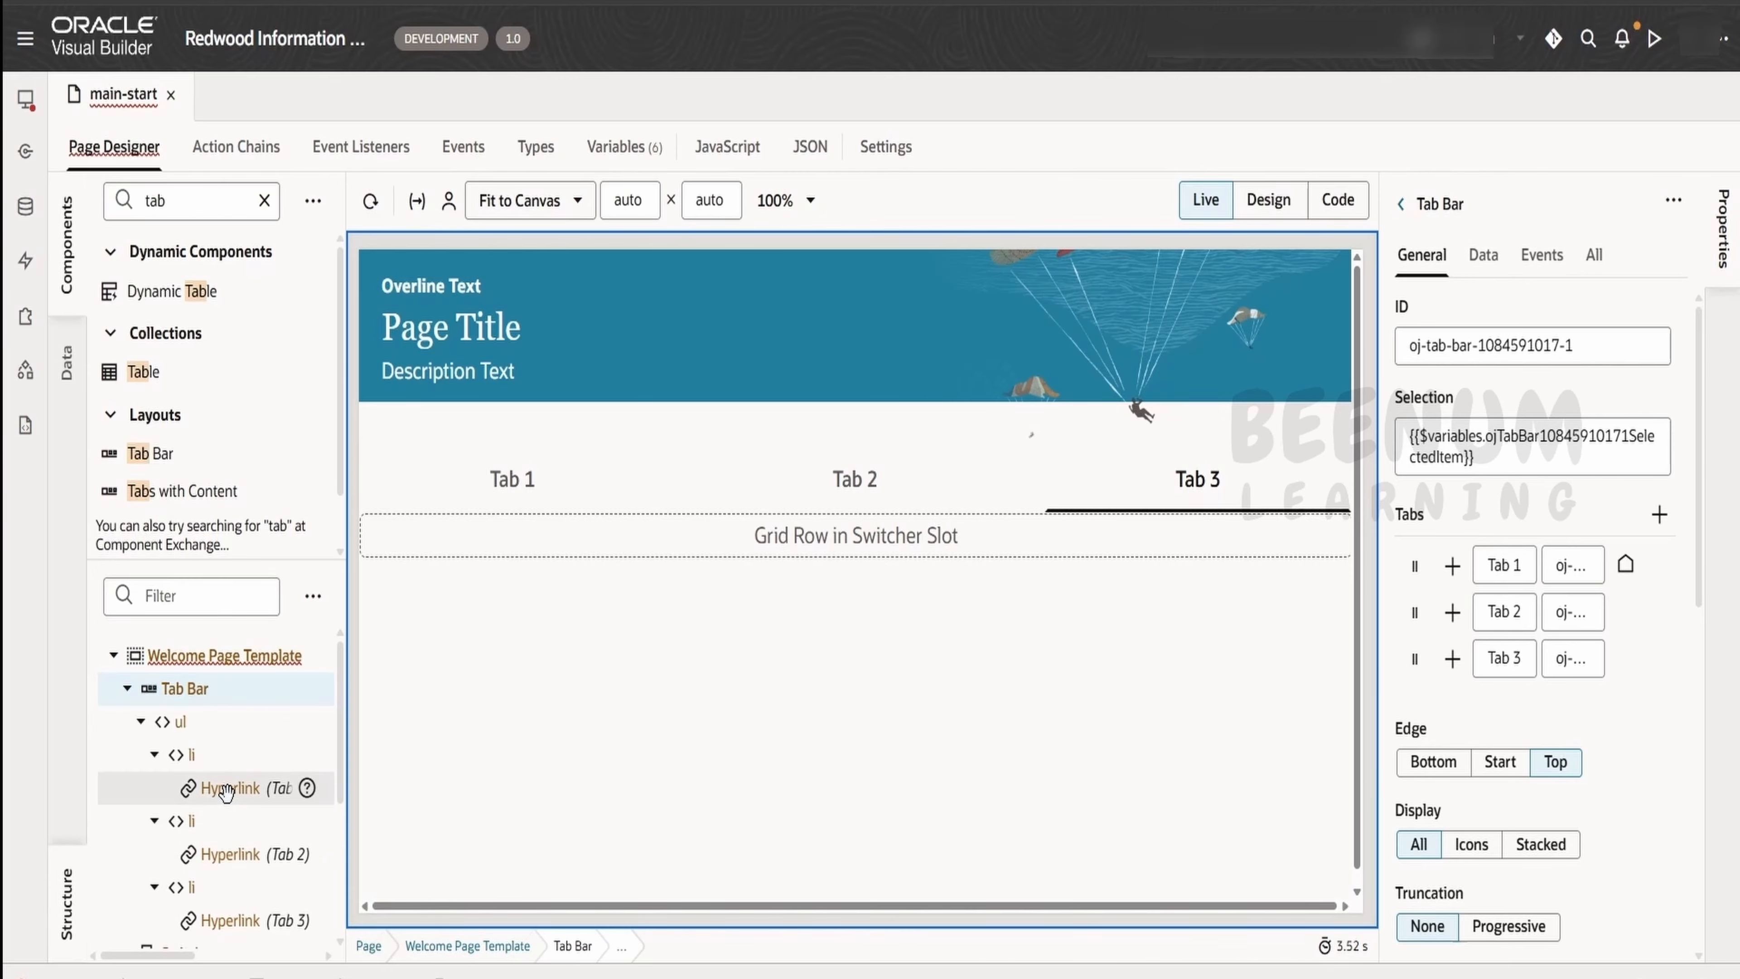
scroll(226, 795, "down", 3)
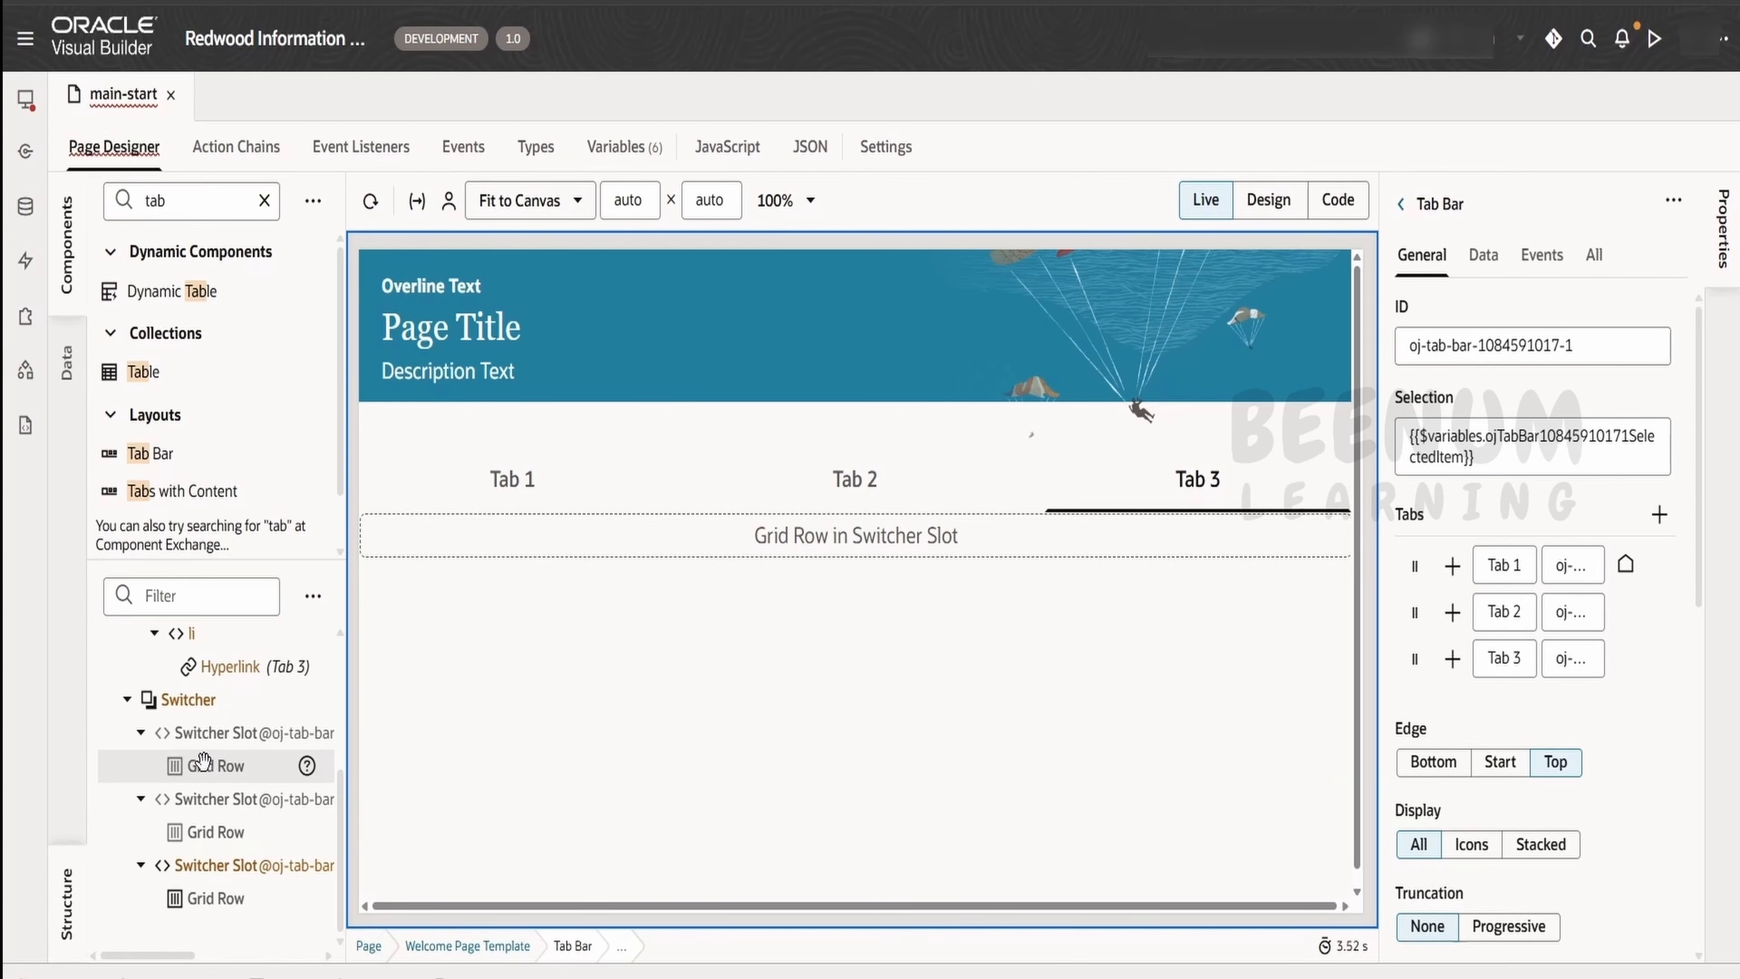
scroll(206, 754, "up", 2)
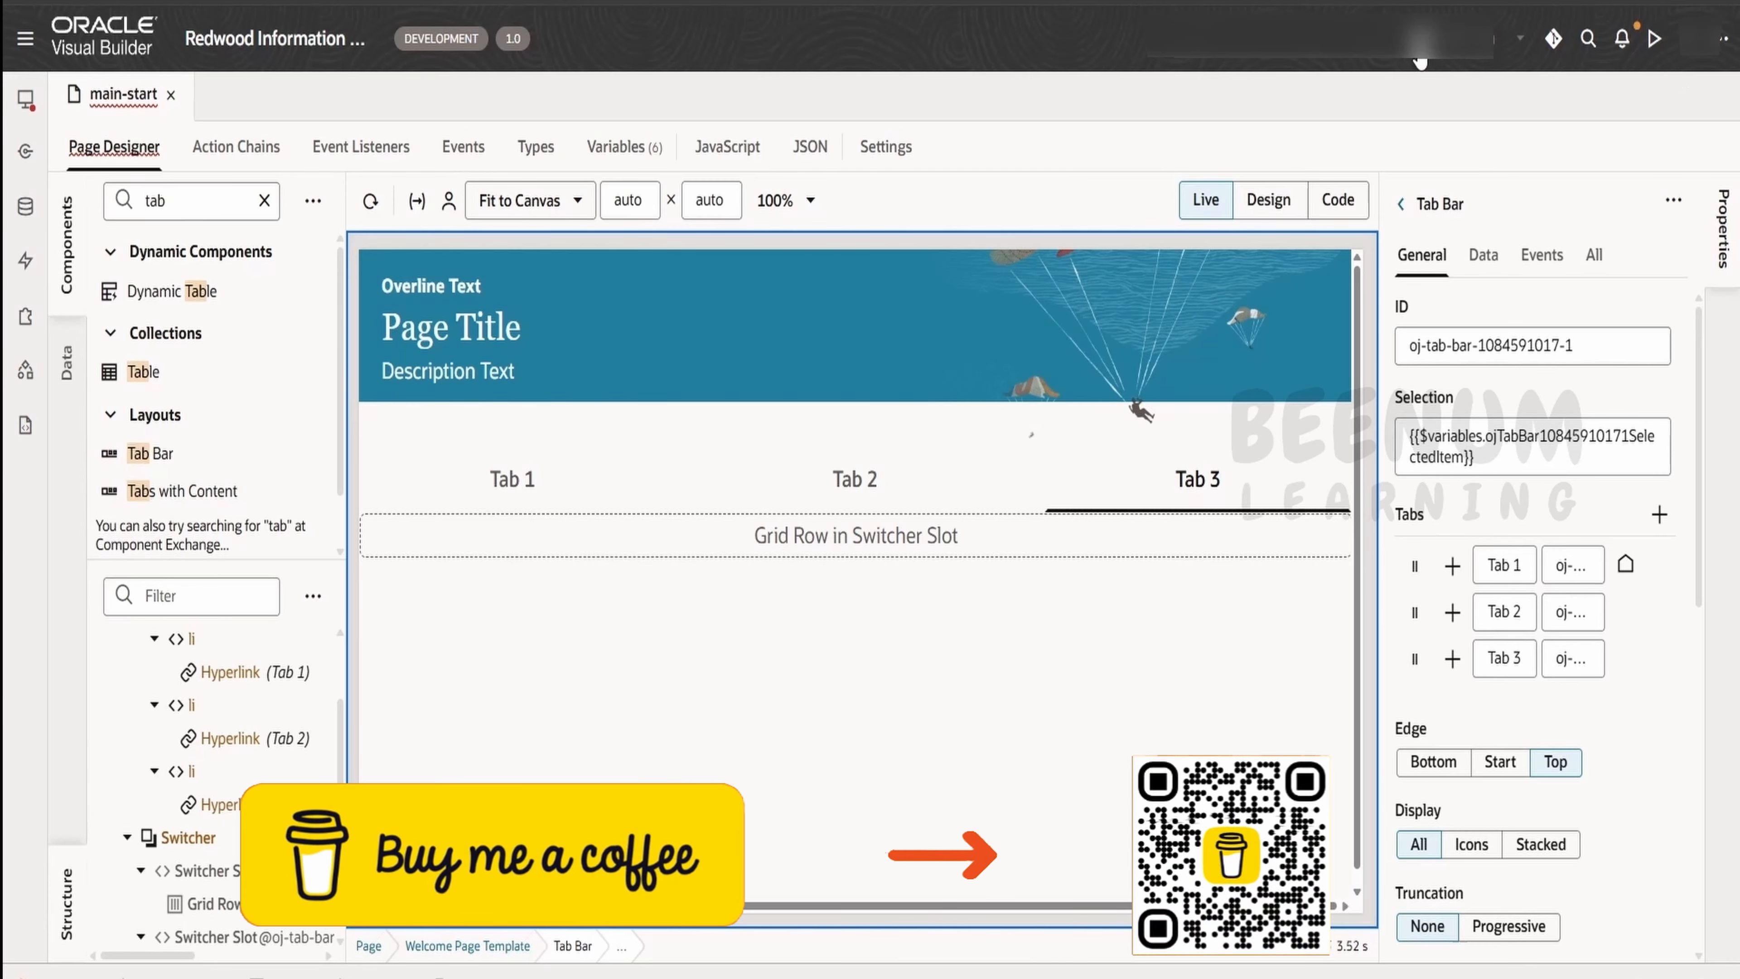
Undo adding the tabs with content, try a plain Tab Bar in the default slot, and delete it
key("ctrl+z")
left_click_drag(135, 452, 452, 473)
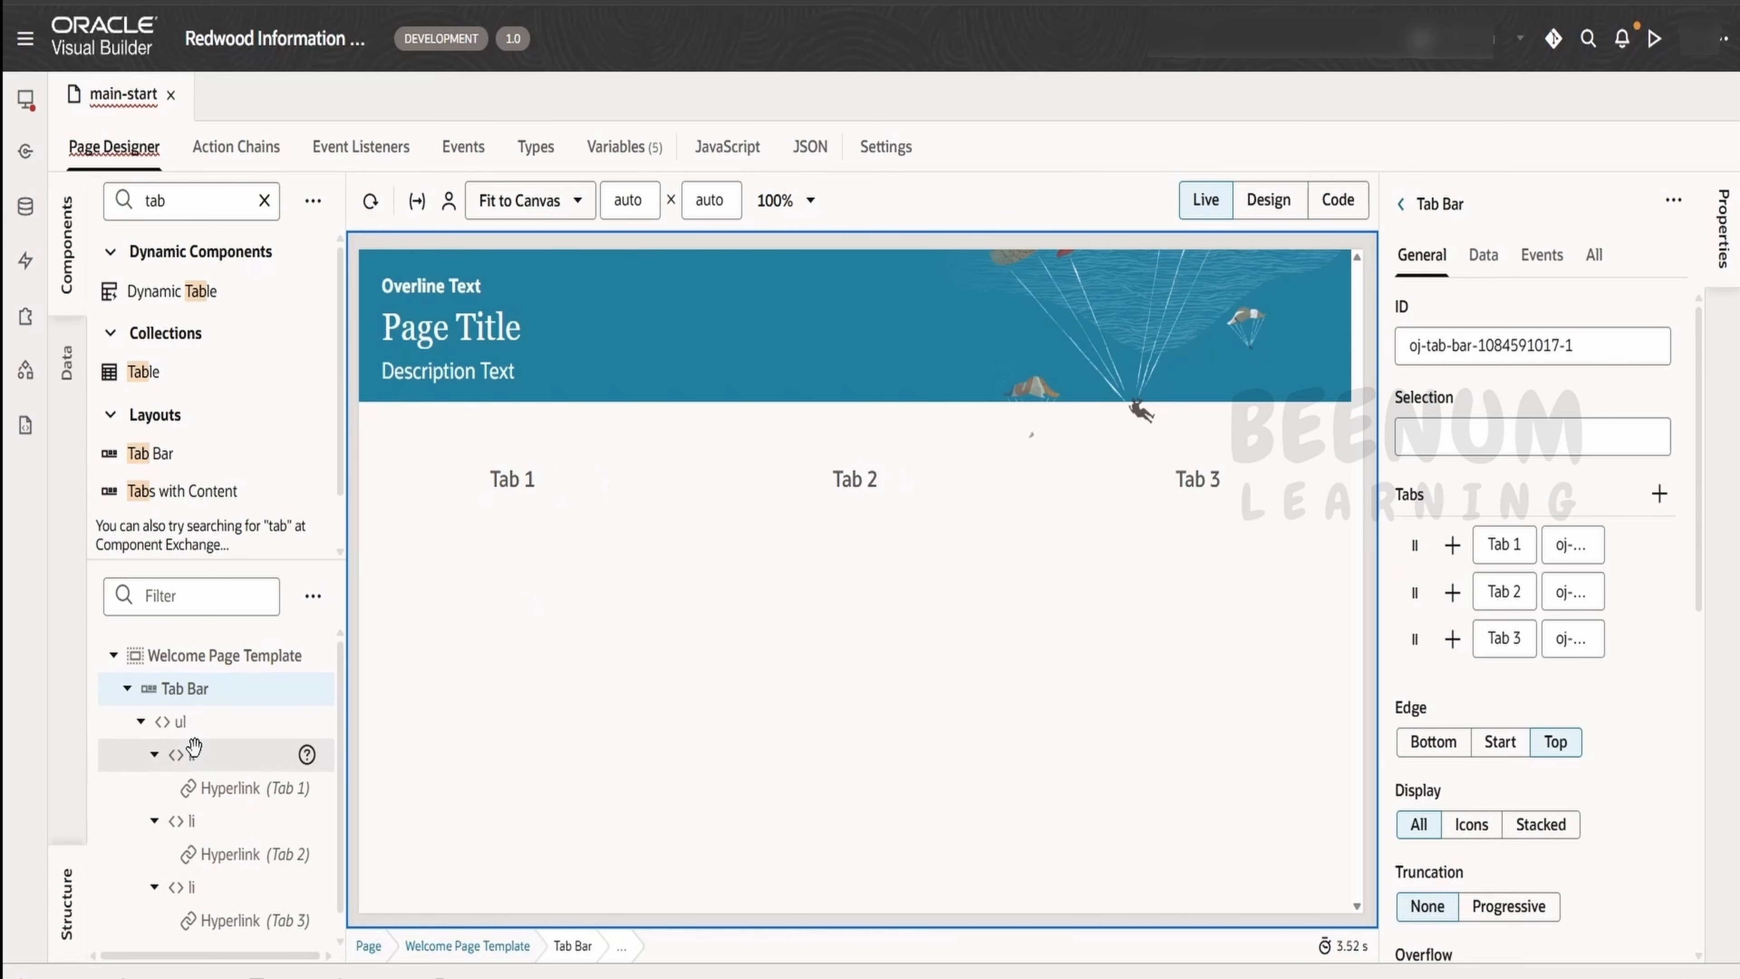
scroll(306, 726, "down", 1)
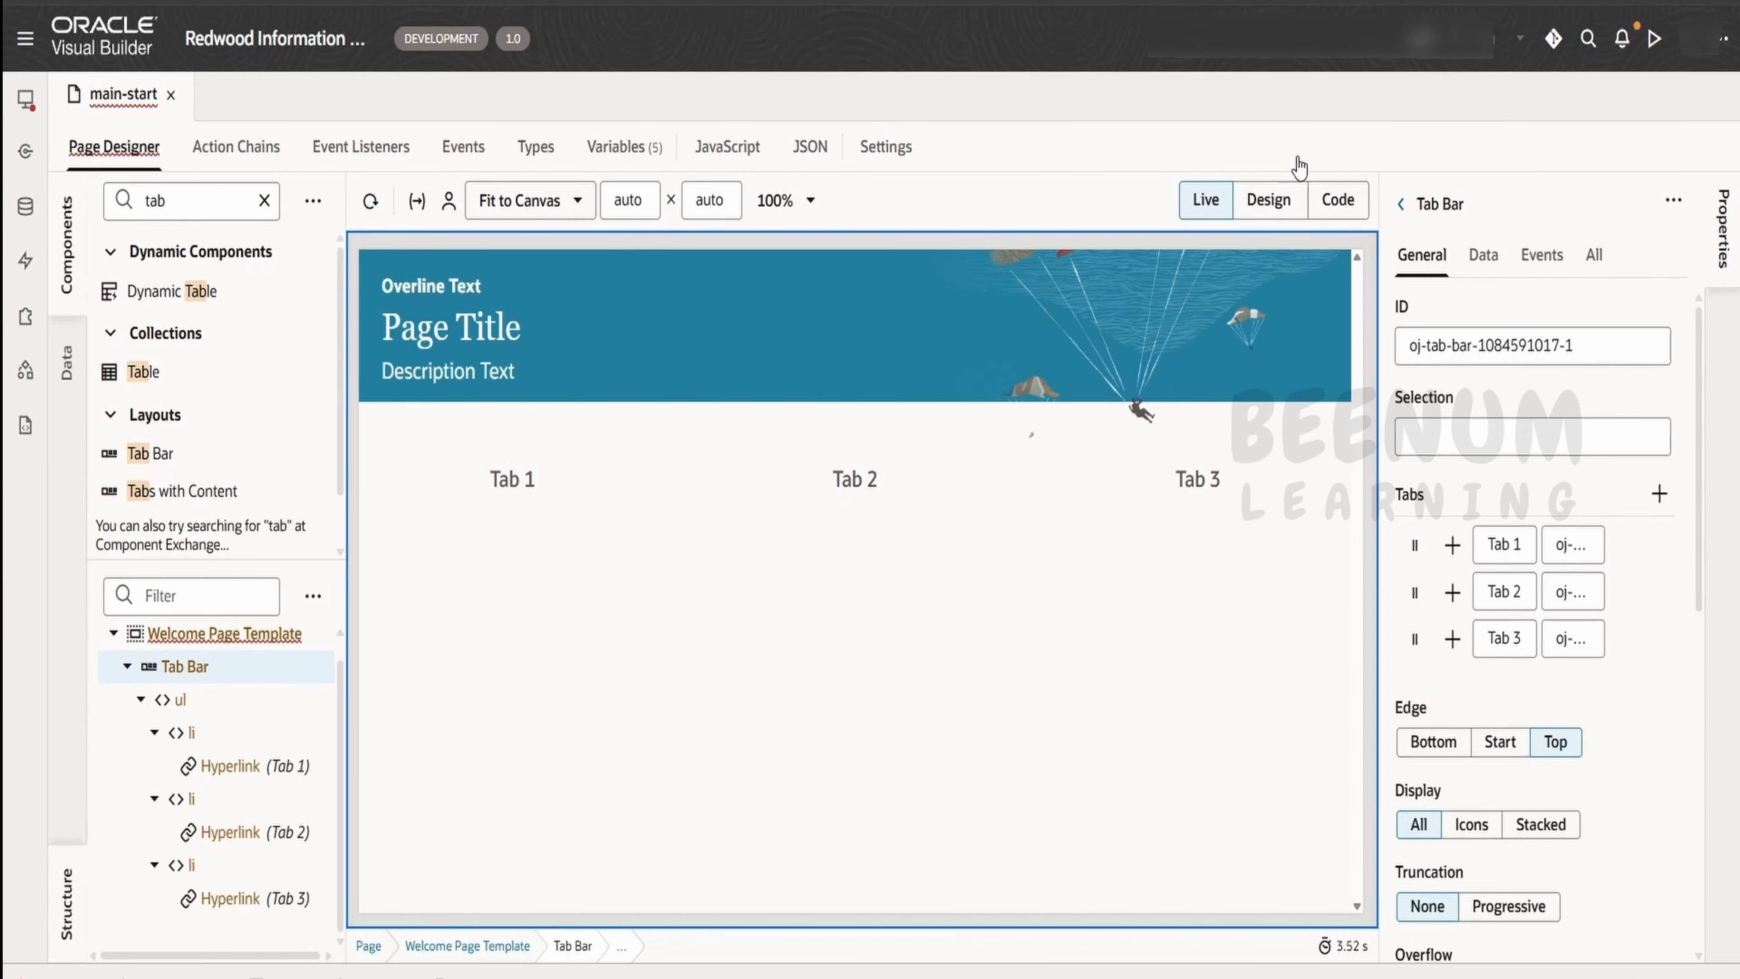
key("Delete")
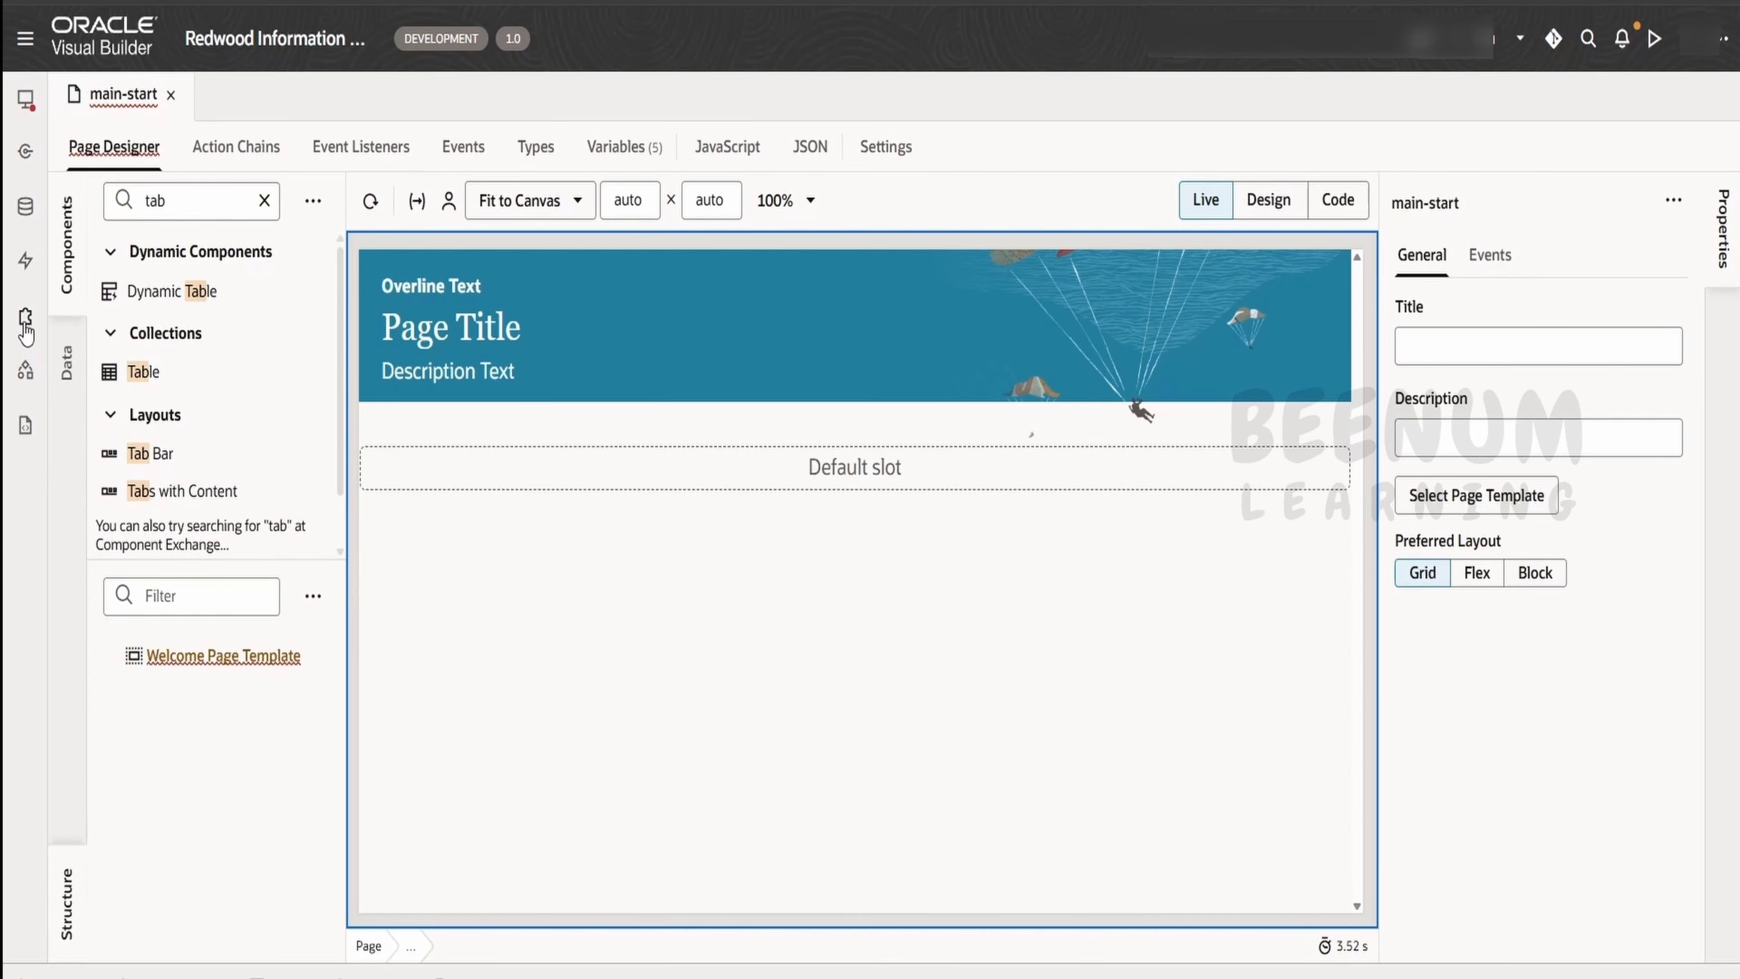
Search the component exchange for "information organi" and open the details of the Information Organizer component
left_click(24, 316)
left_click(144, 153)
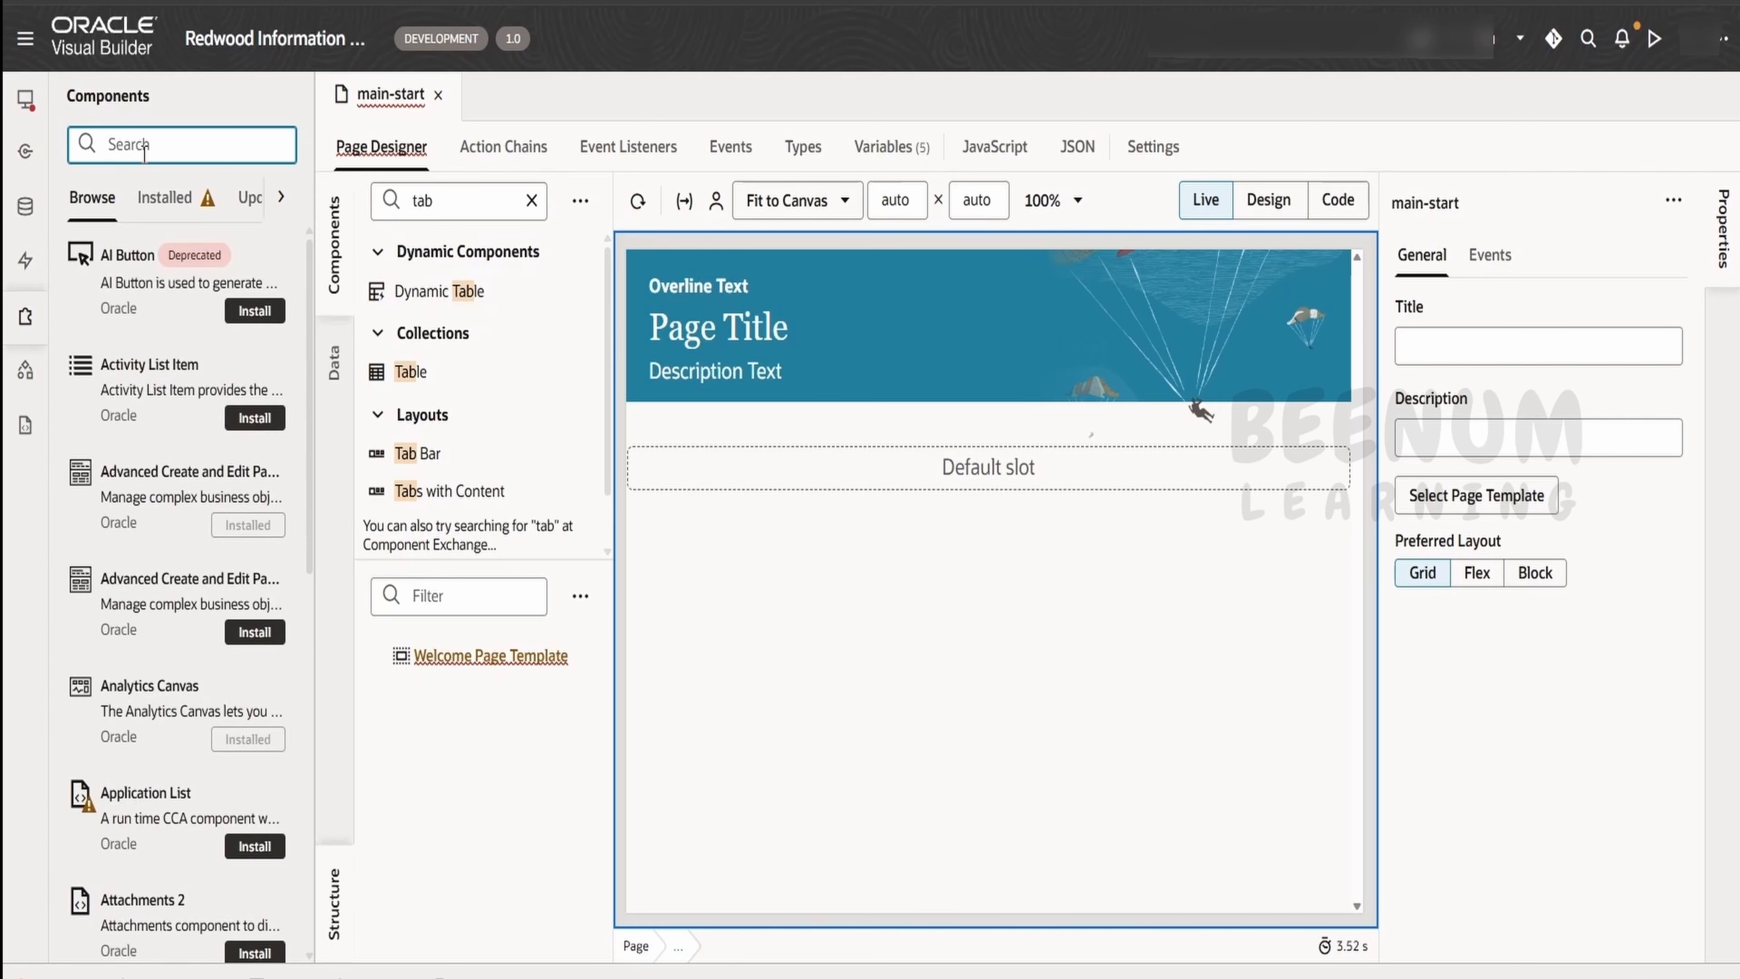
type("information")
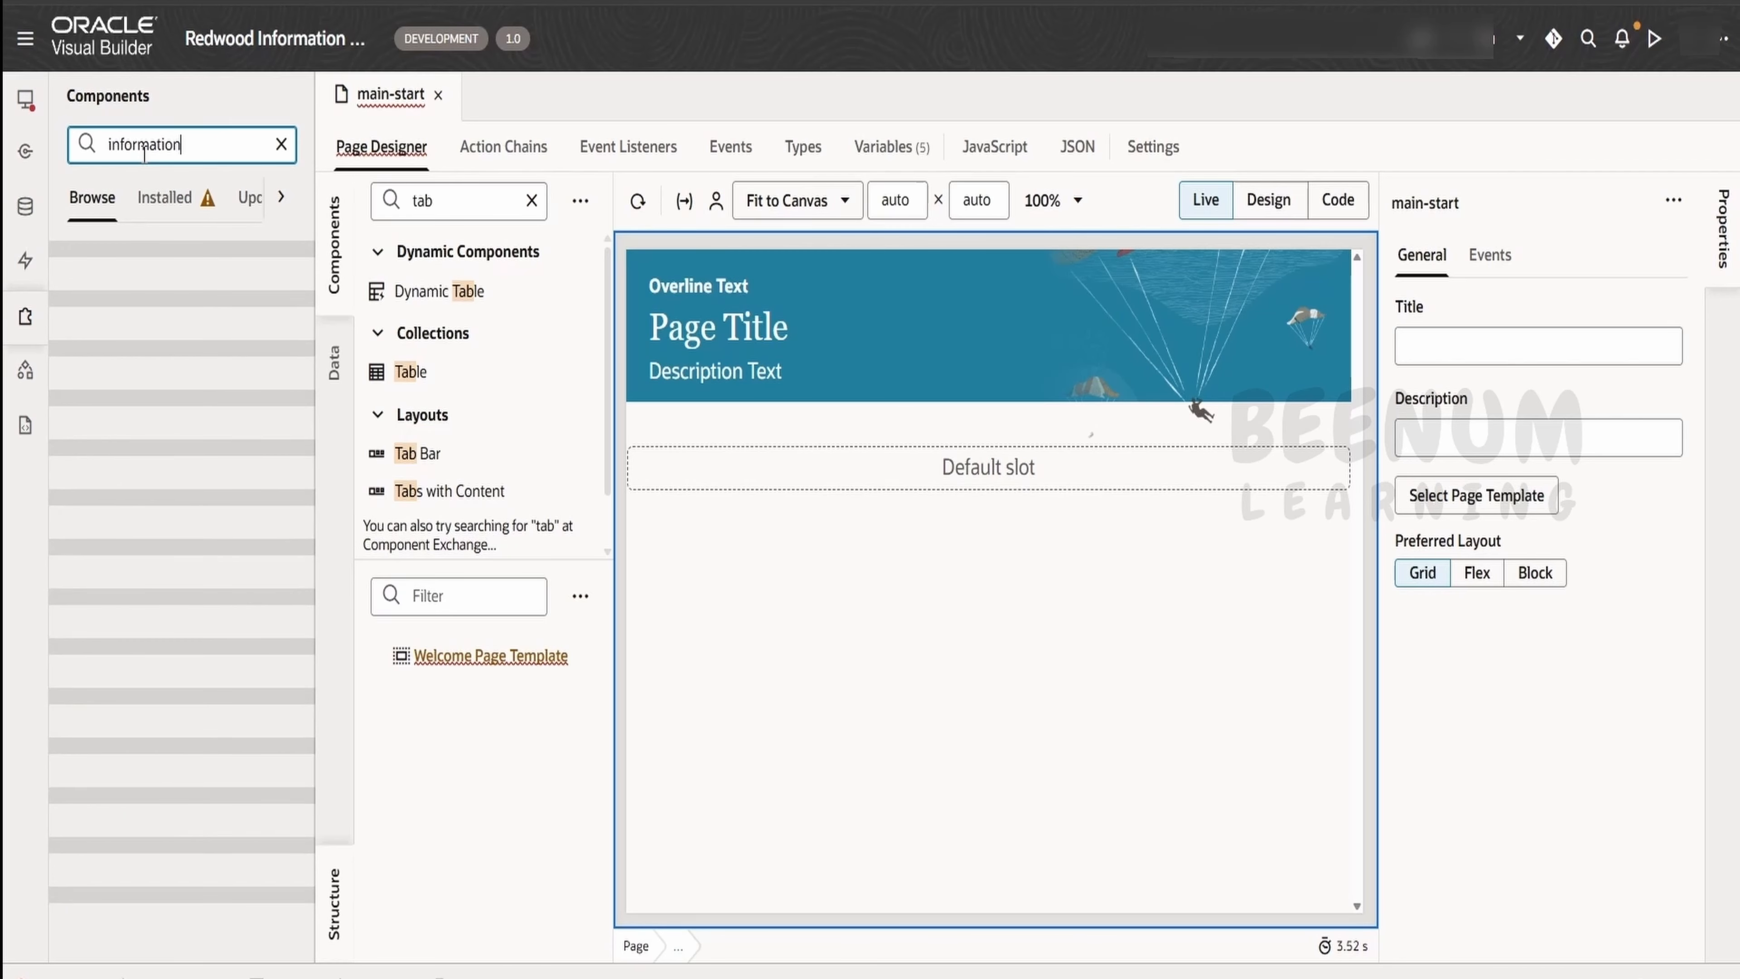
type(" organi")
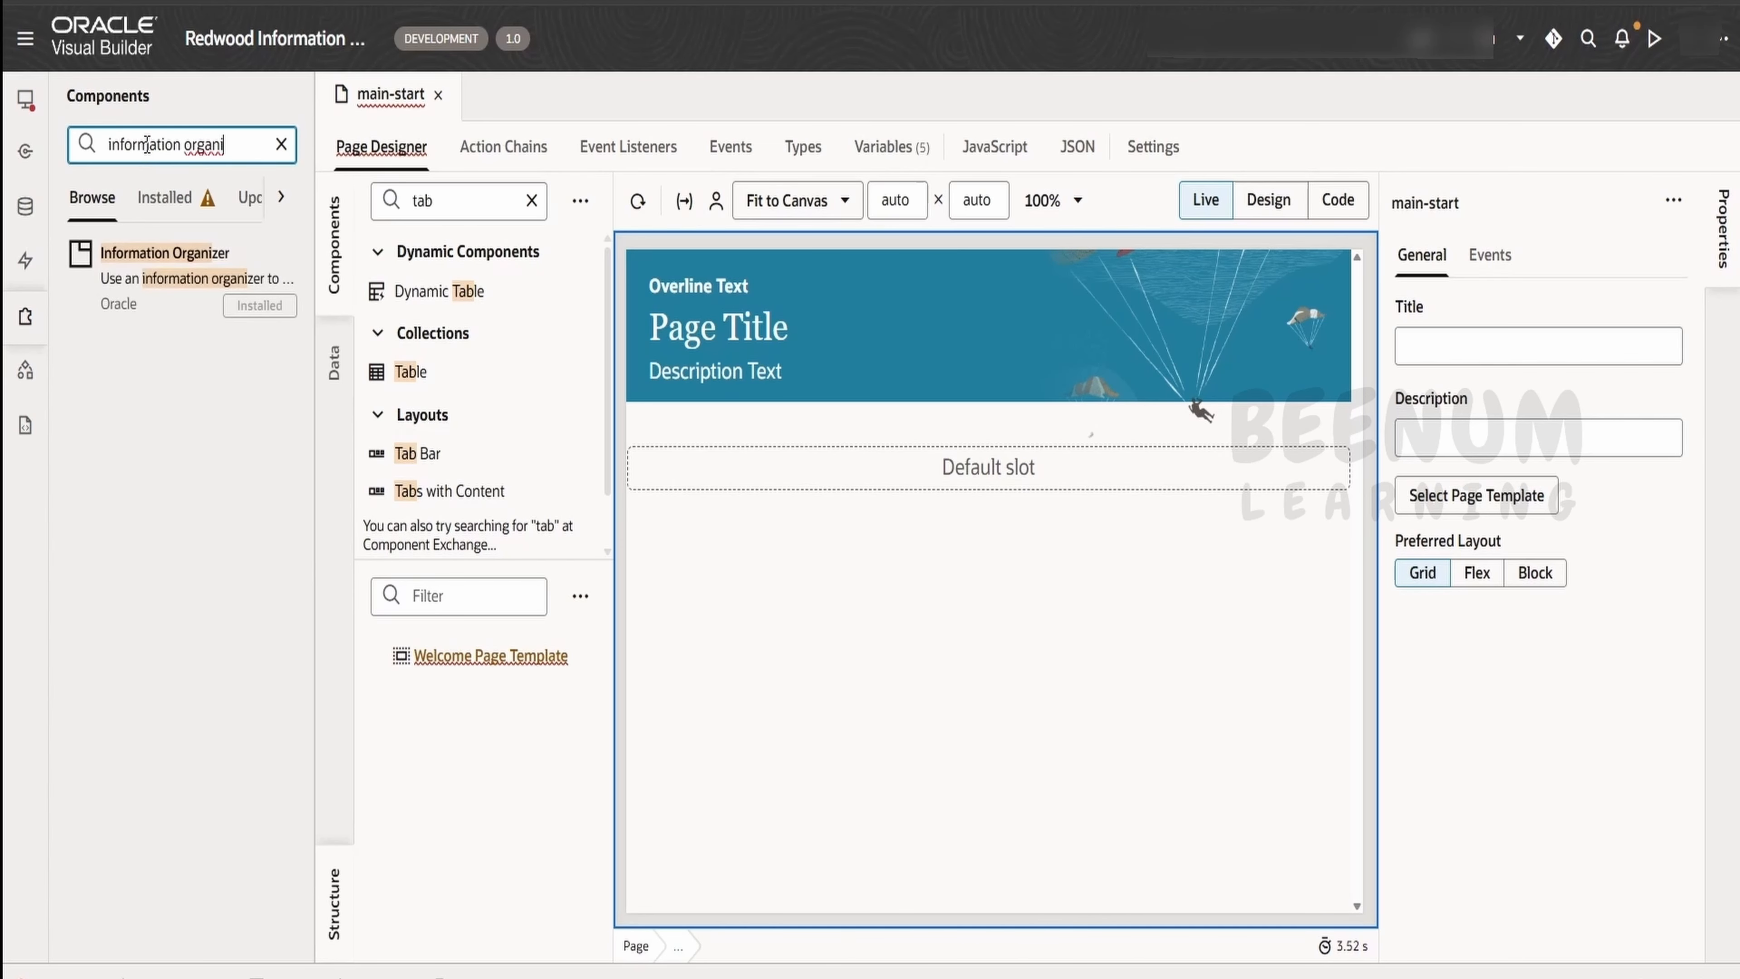
left_click(133, 258)
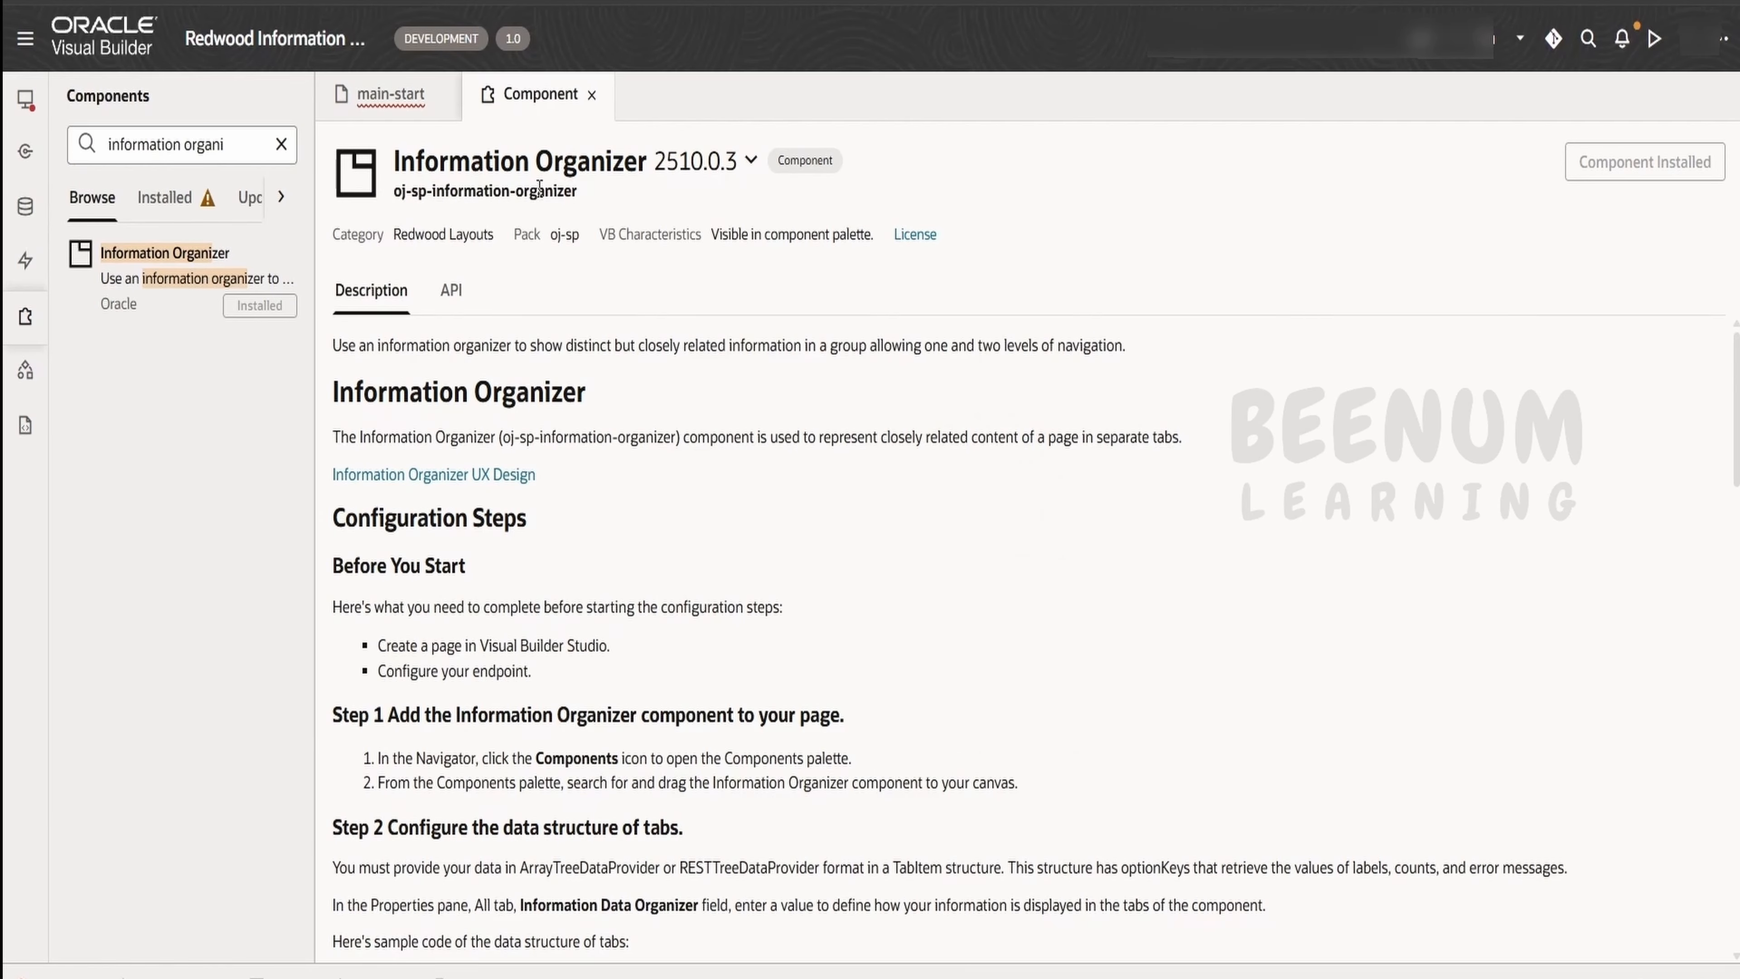
Read the Information Organizer's configuration steps, focusing on how to configure the data structure of tabs
left_click_drag(665, 837, 667, 851)
scroll(743, 802, "down", 5)
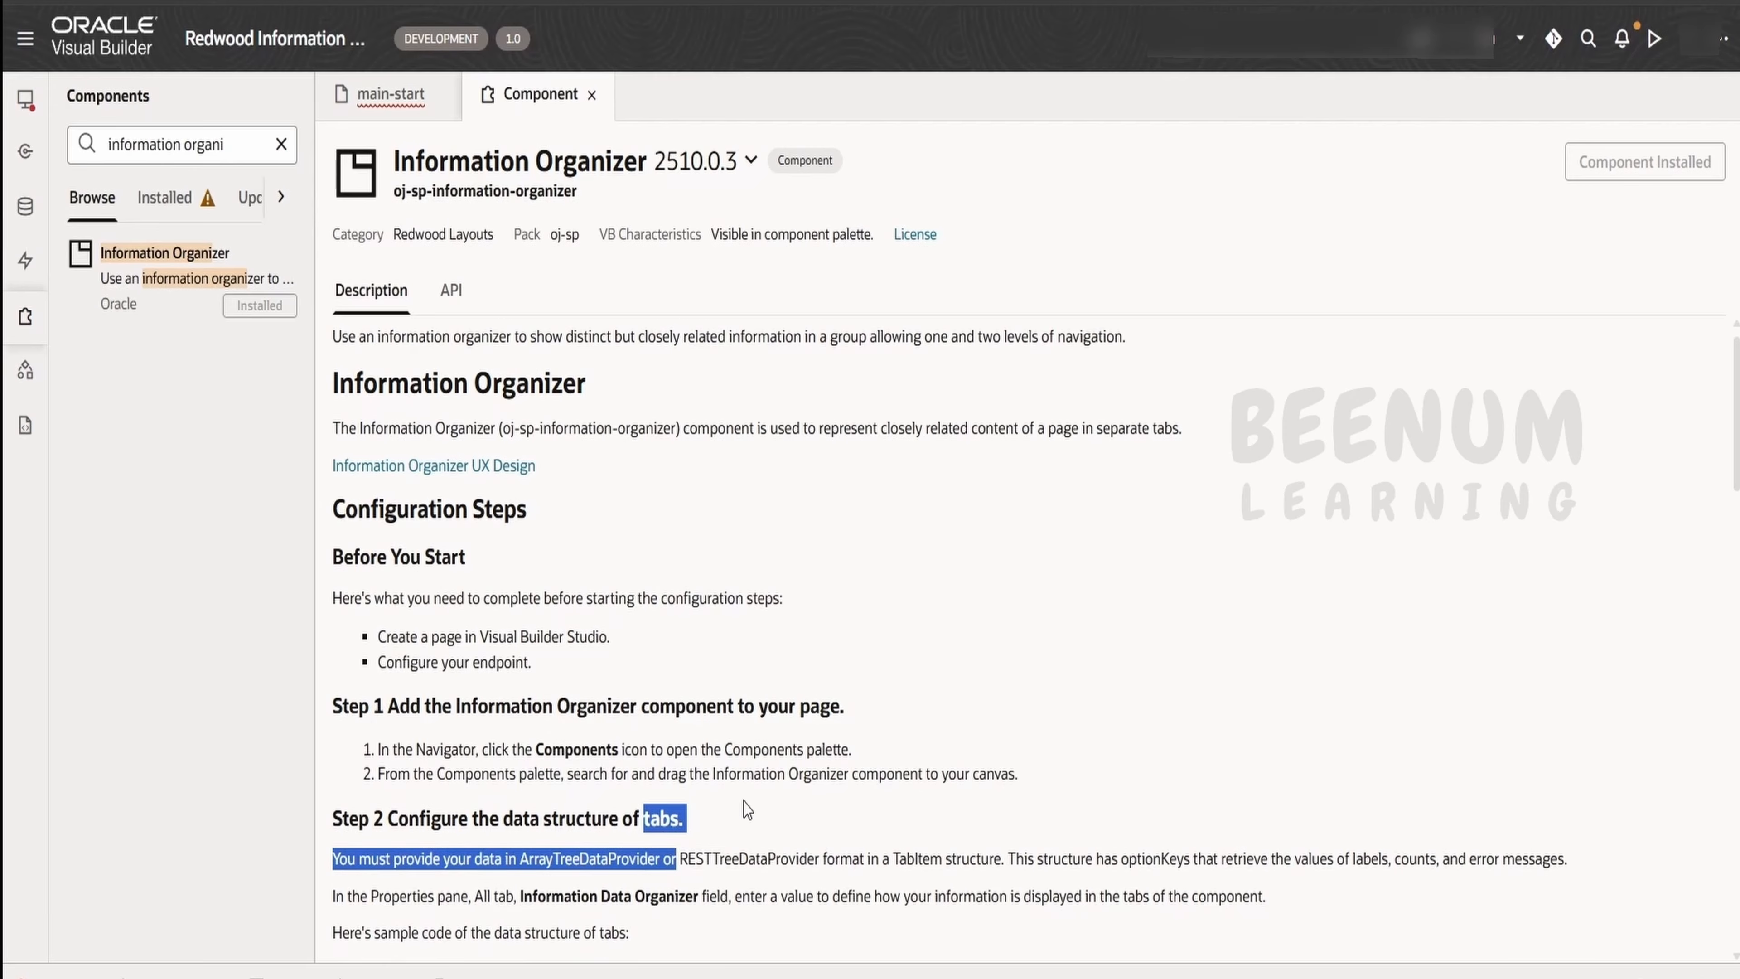
left_click(701, 561)
left_click_drag(703, 407, 390, 407)
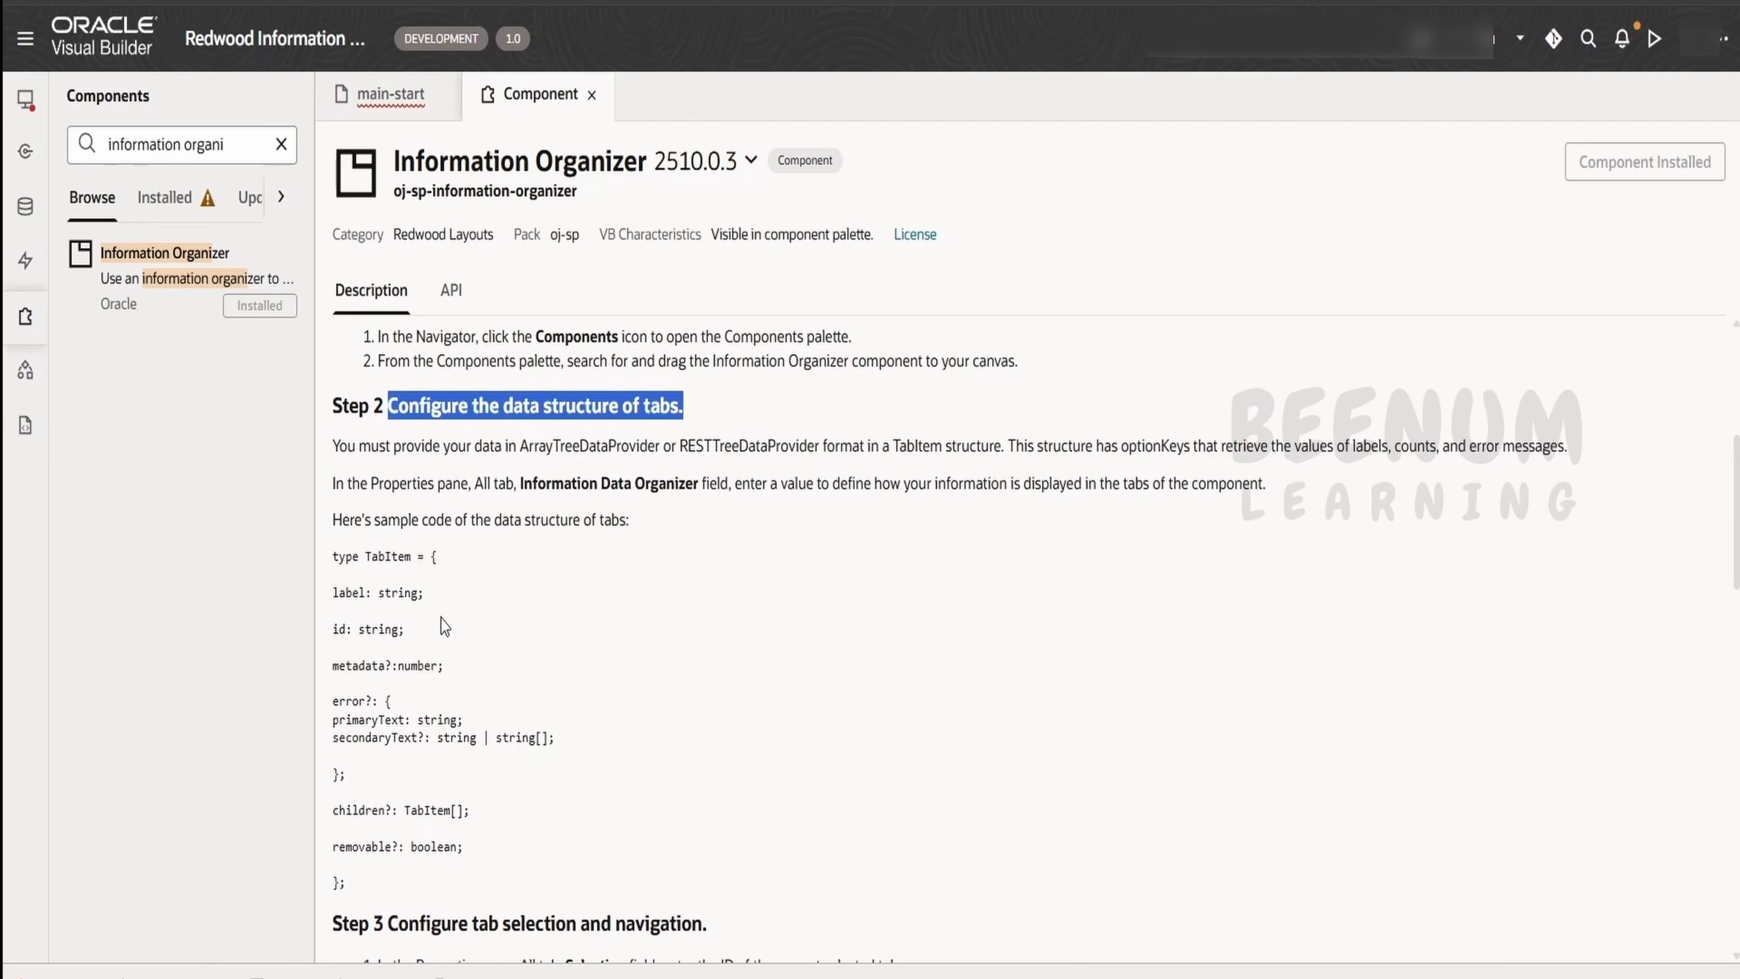
scroll(452, 616, "down", 5)
scroll(455, 644, "up", 8)
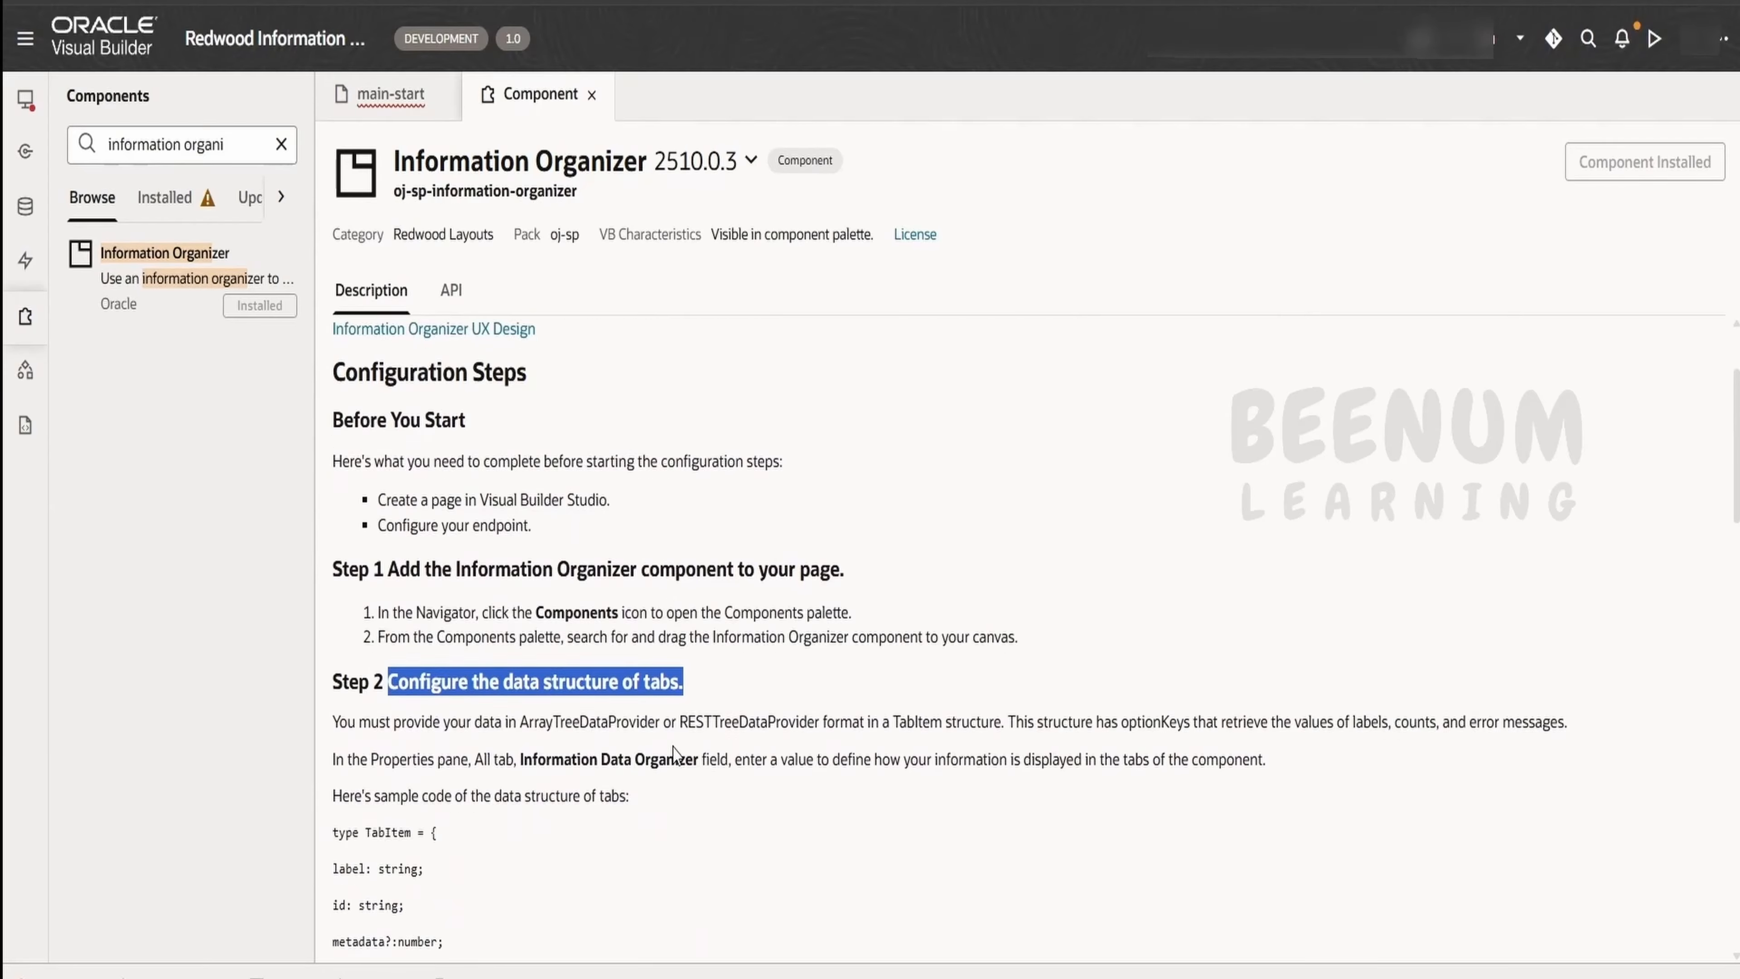
scroll(664, 610, "down", 3)
Review the component's API properties and its documented TabItem structure, tab selection, and add, rename and reorder settings
left_click(466, 292)
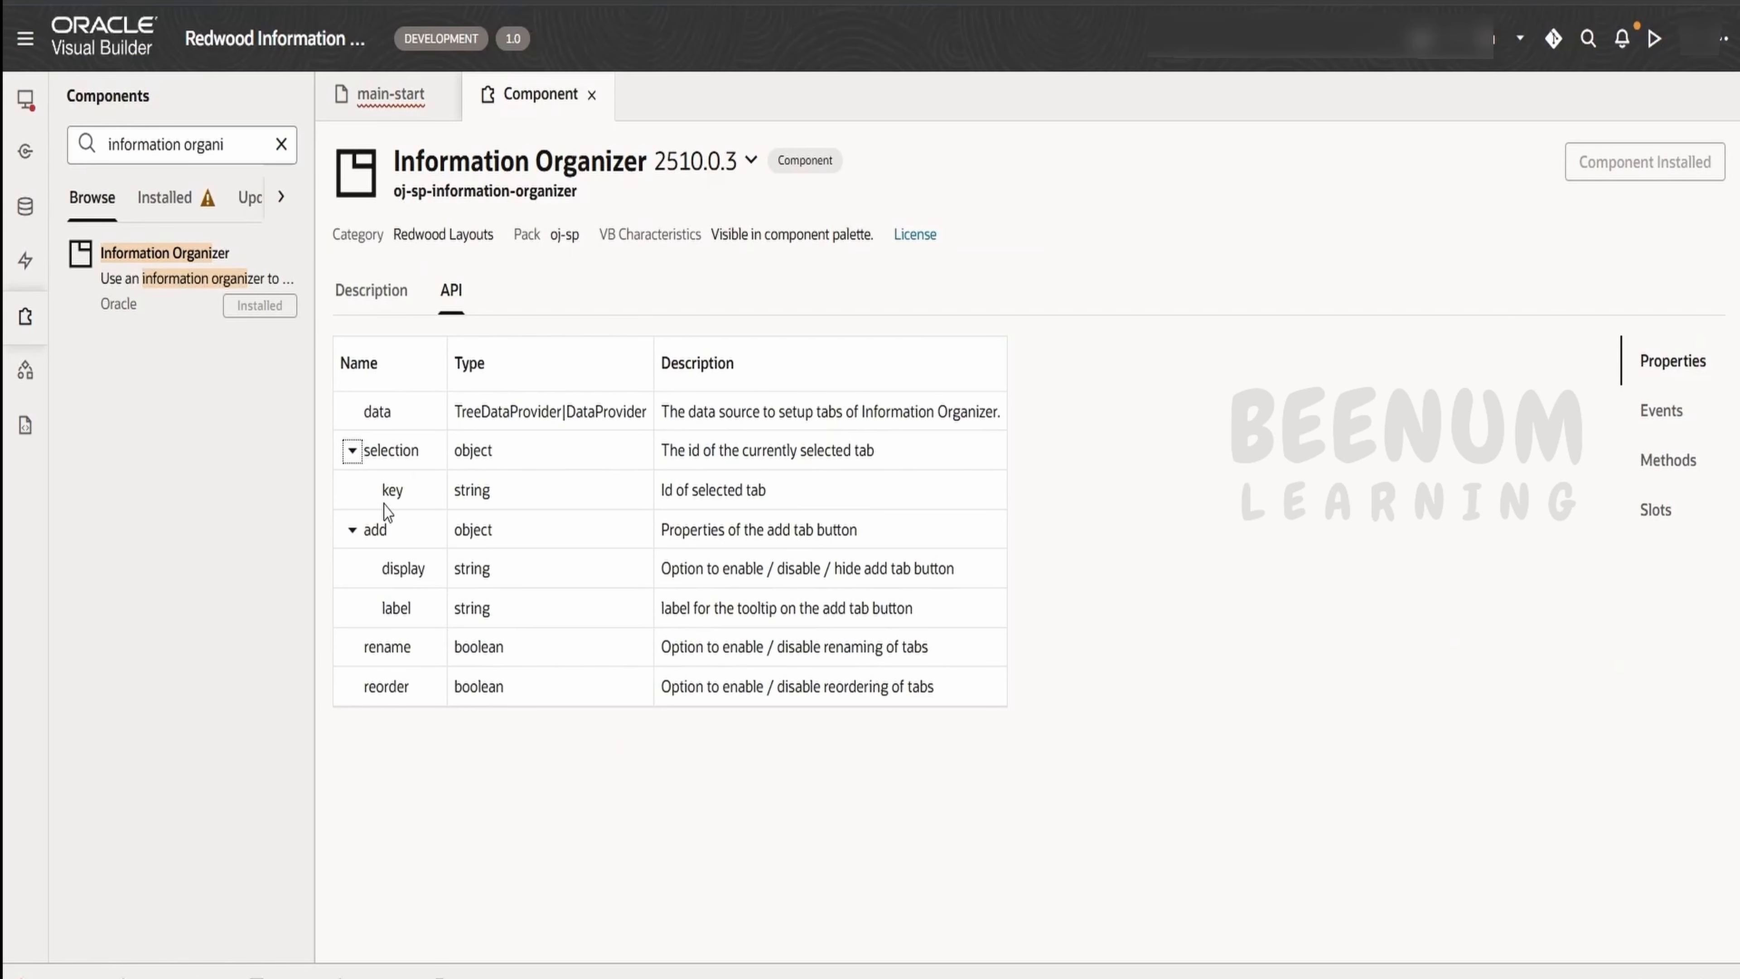
left_click(374, 293)
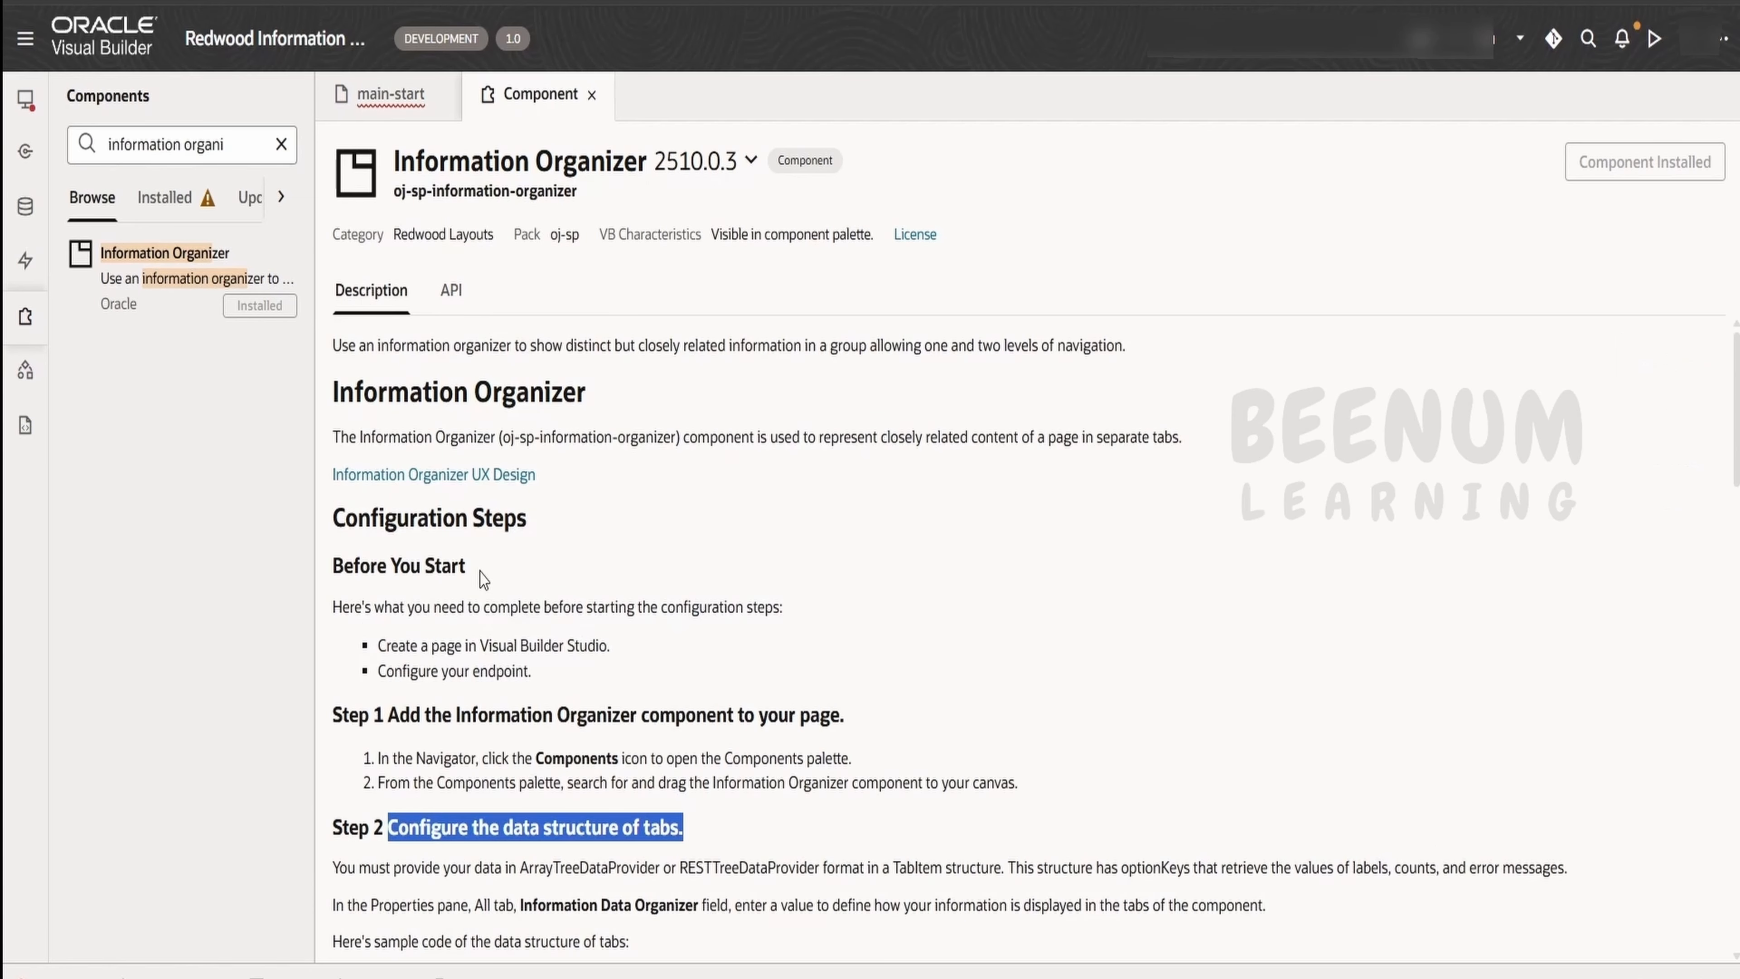
scroll(484, 580, "down", 3)
scroll(473, 630, "up", 2)
scroll(469, 640, "down", 2)
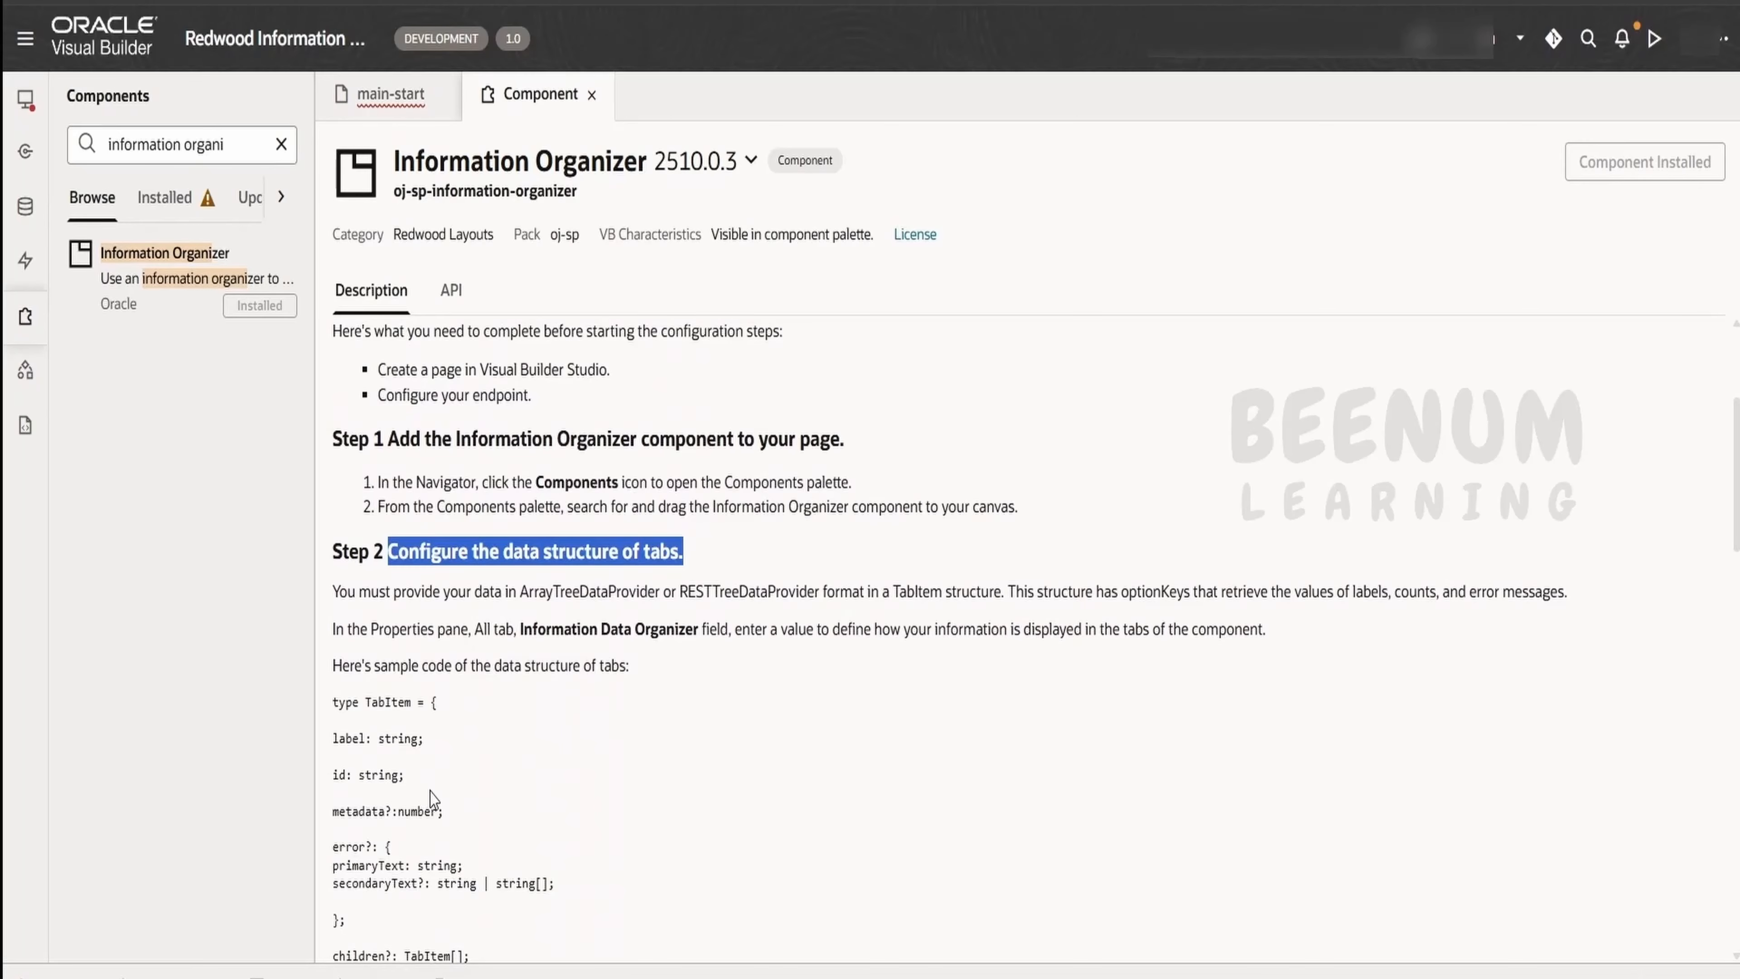
scroll(435, 793, "down", 1)
scroll(434, 787, "down", 1)
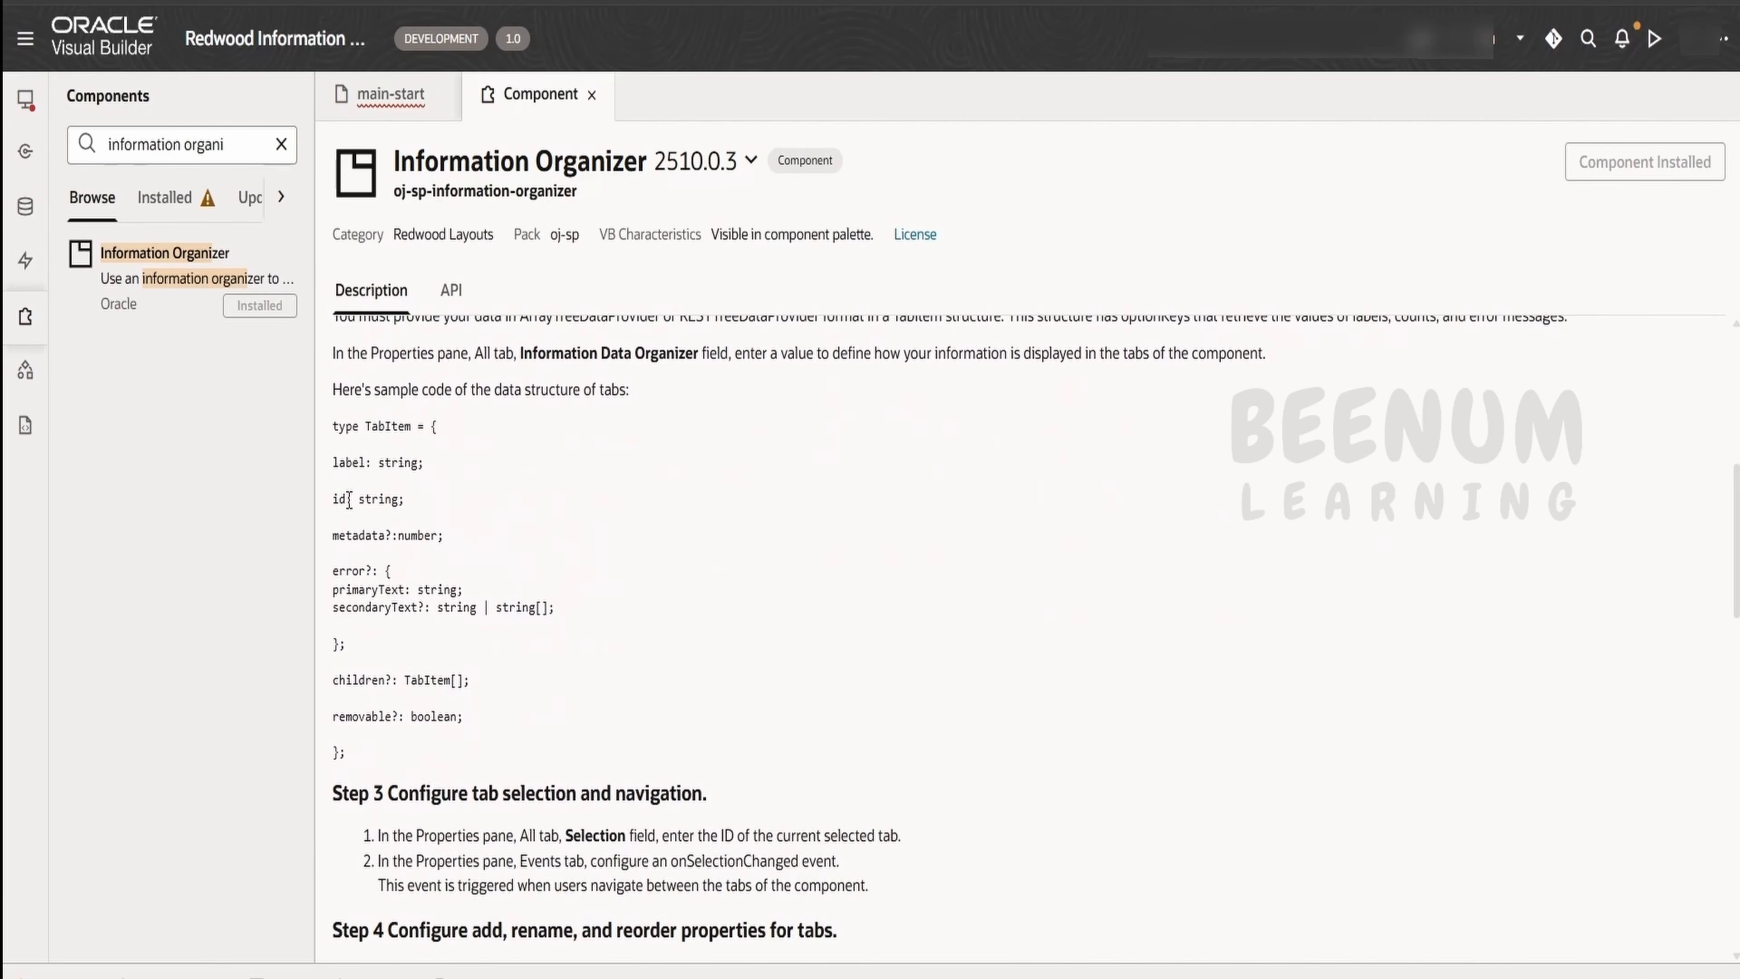
left_click_drag(333, 536, 527, 709)
scroll(528, 710, "down", 6)
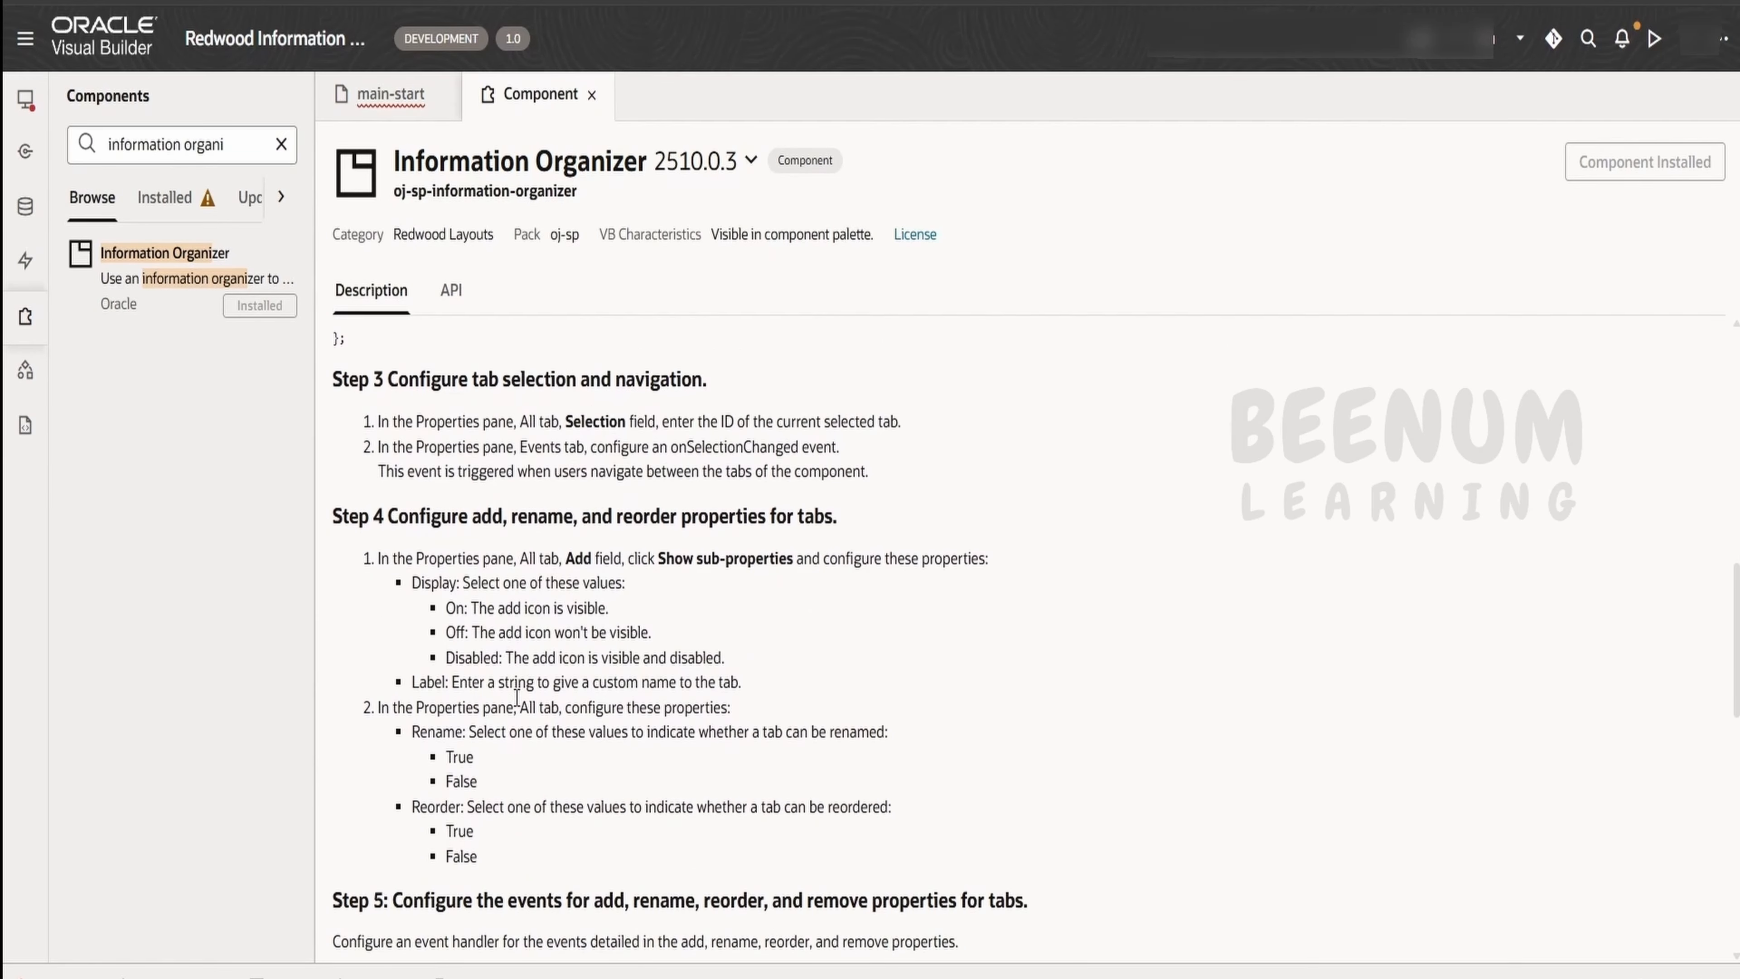
scroll(517, 696, "up", 6)
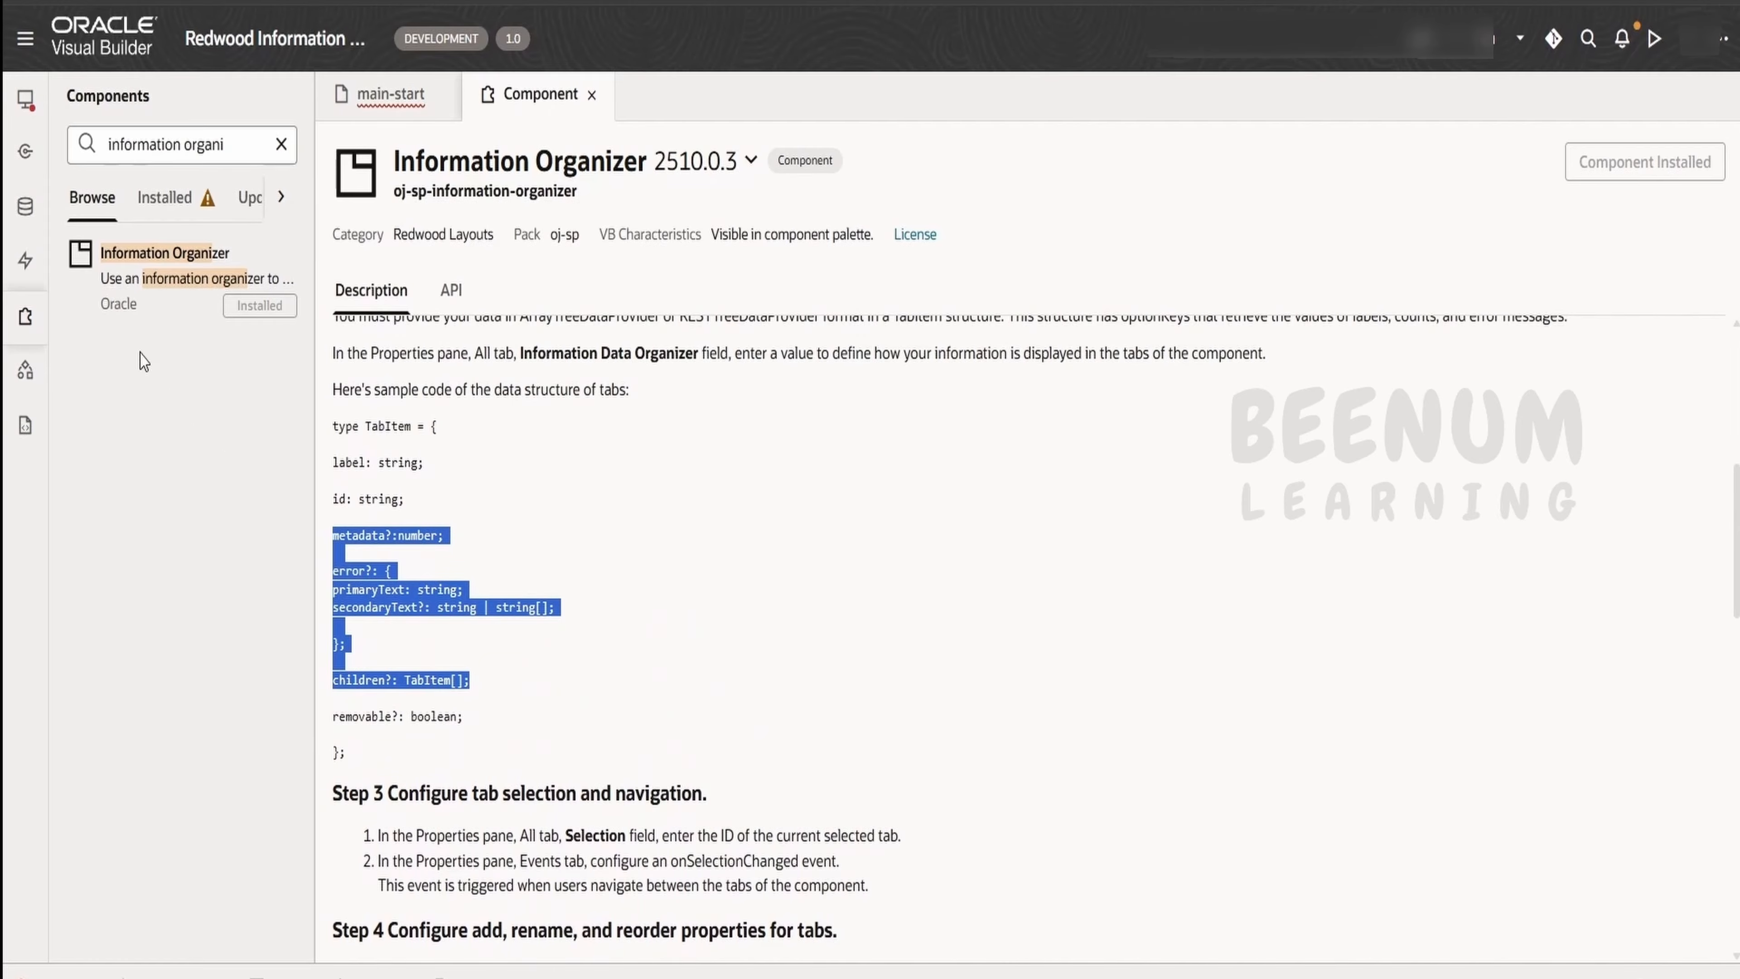
Back on the main-start page, add an Information Organizer to the default slot and show its data properties
left_click(390, 94)
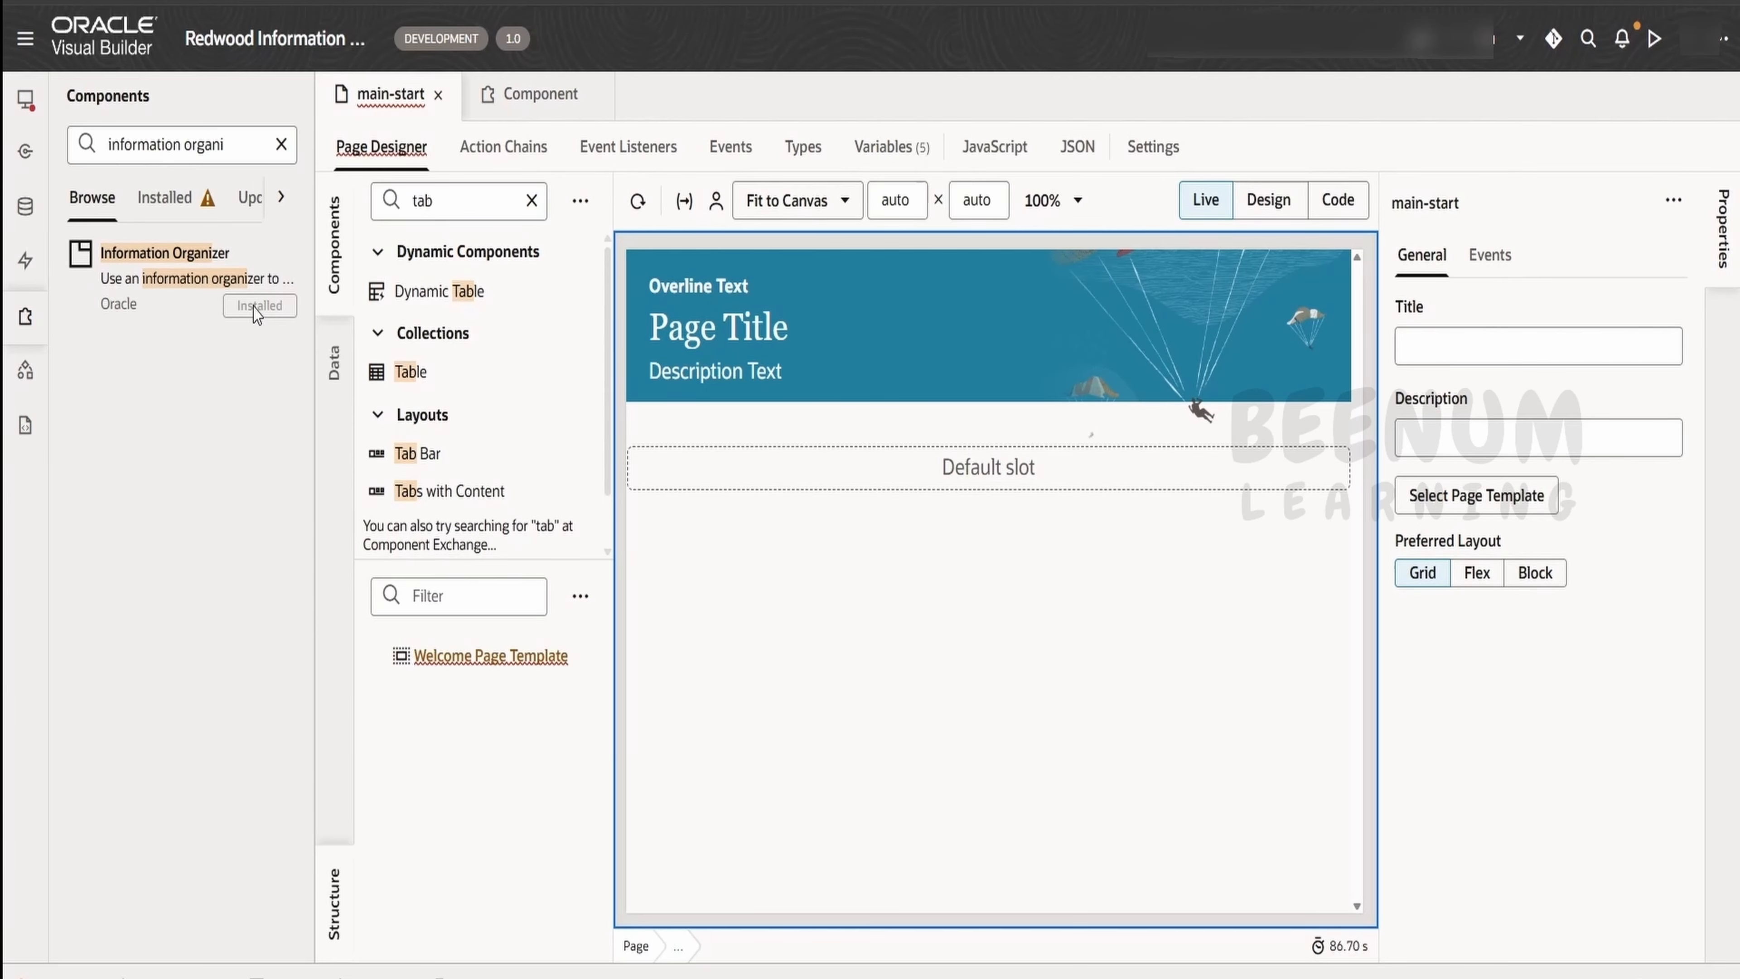
double_click(453, 199)
type("informa")
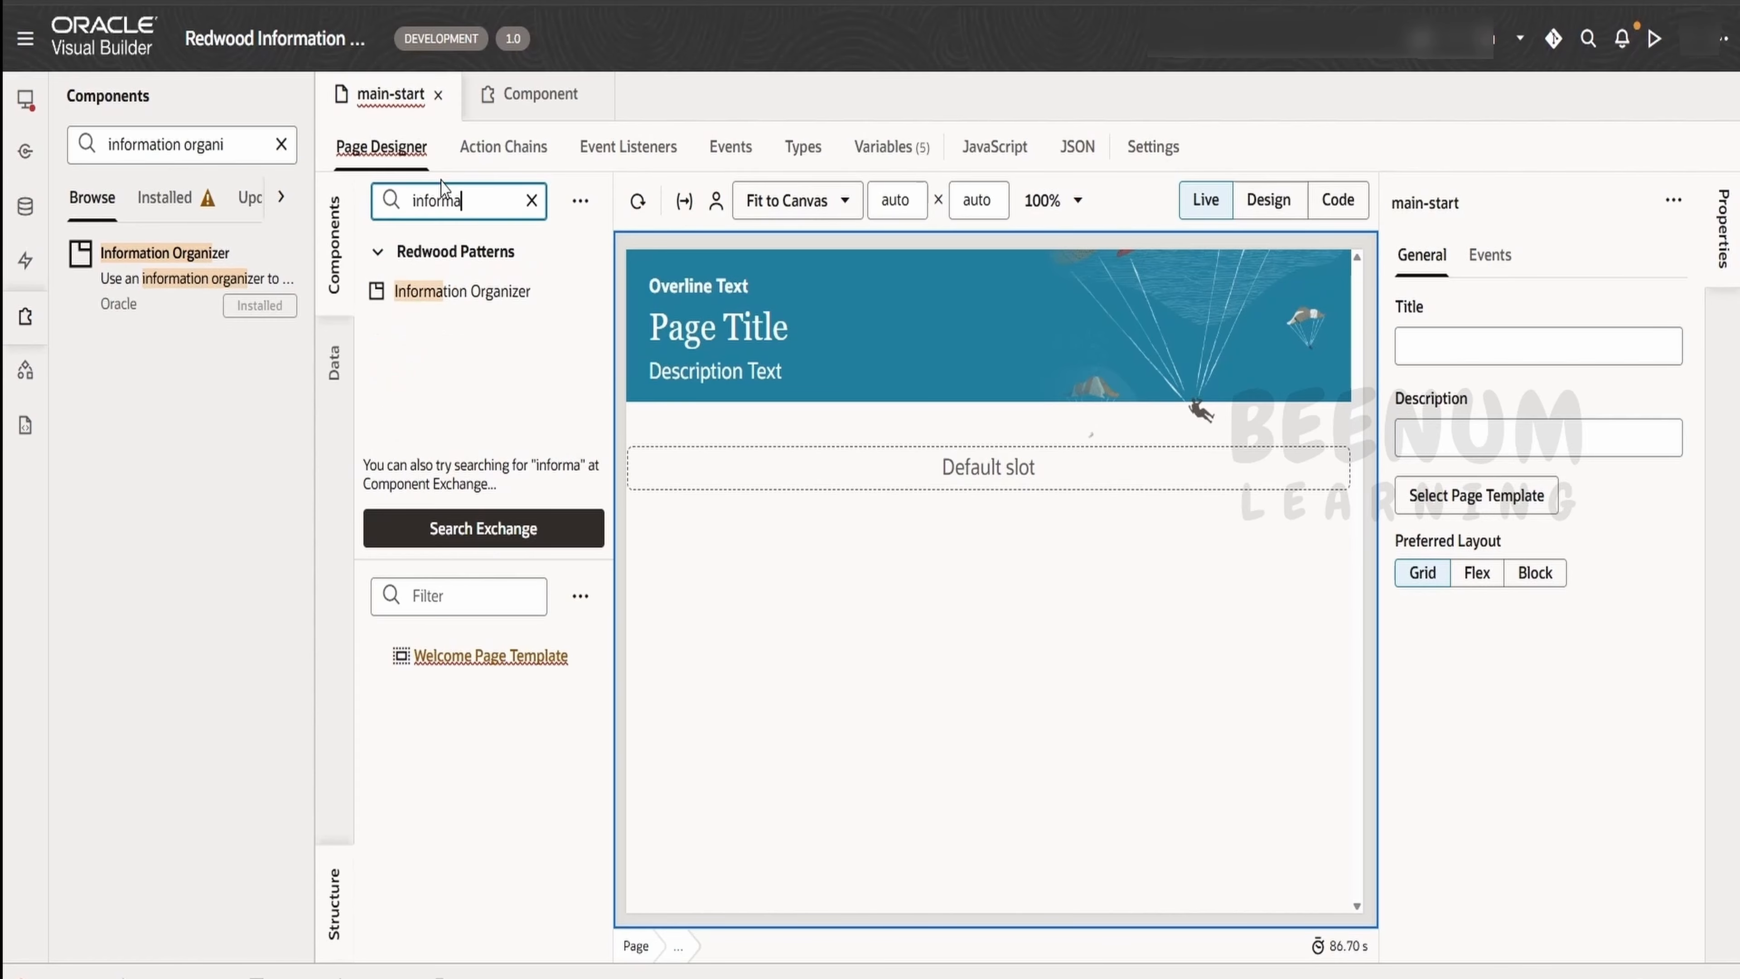
left_click(25, 316)
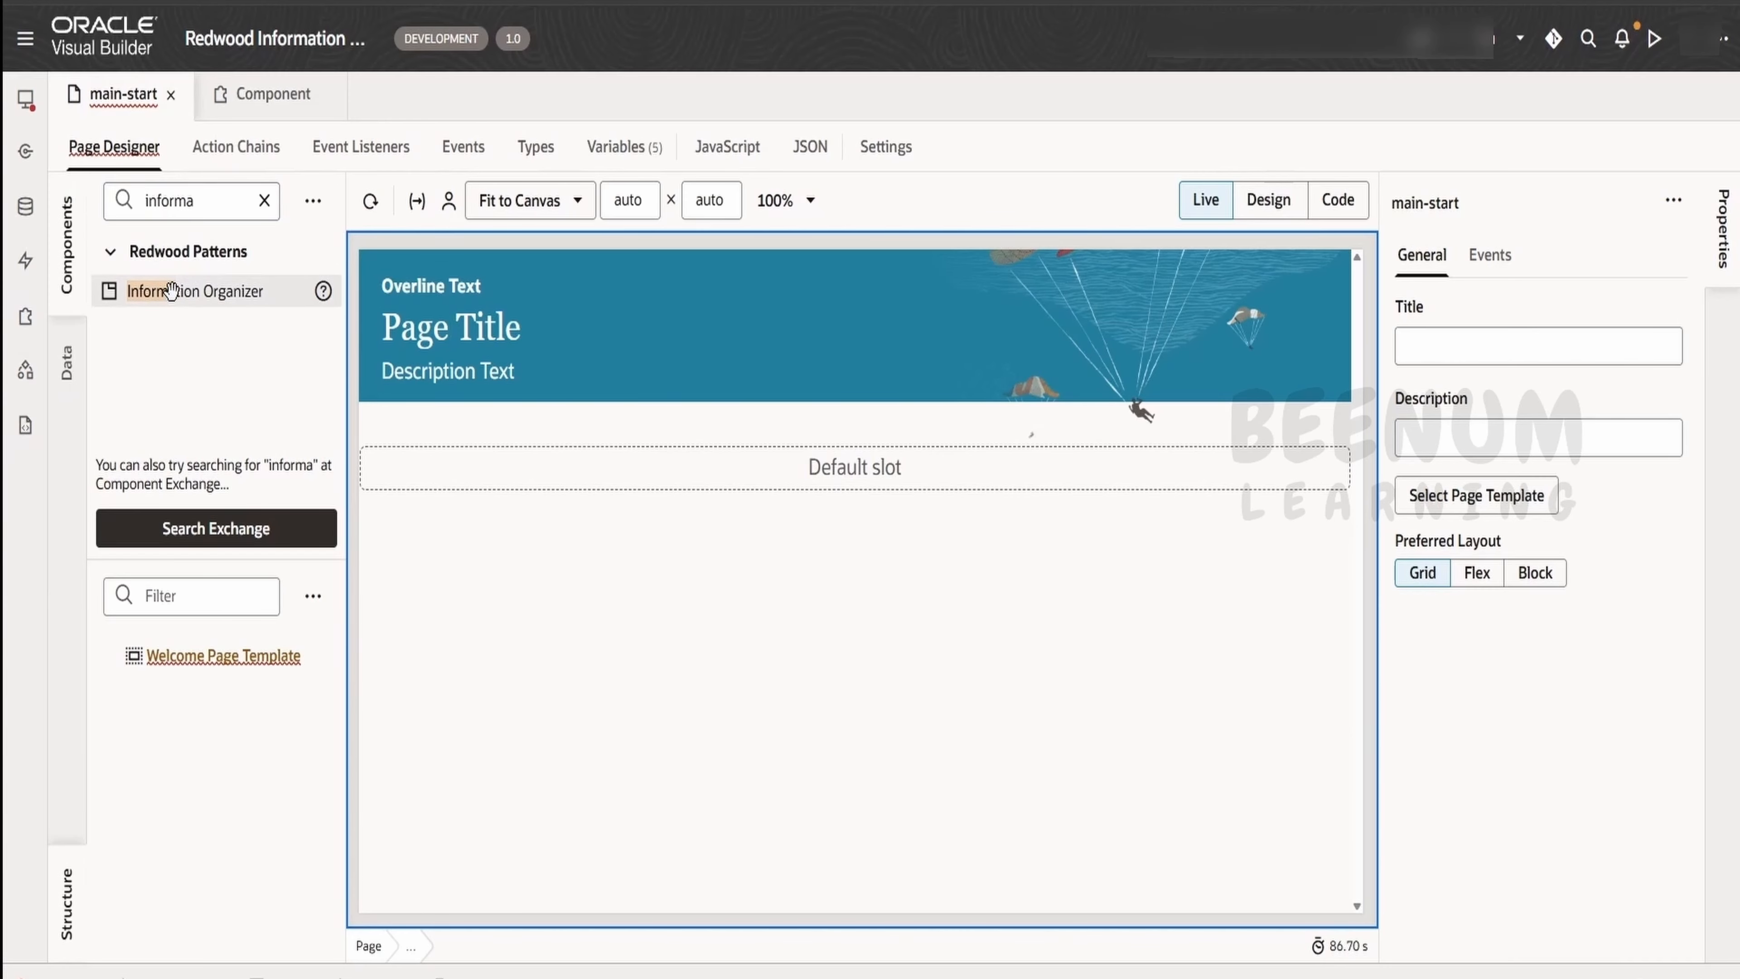
left_click_drag(194, 290, 480, 464)
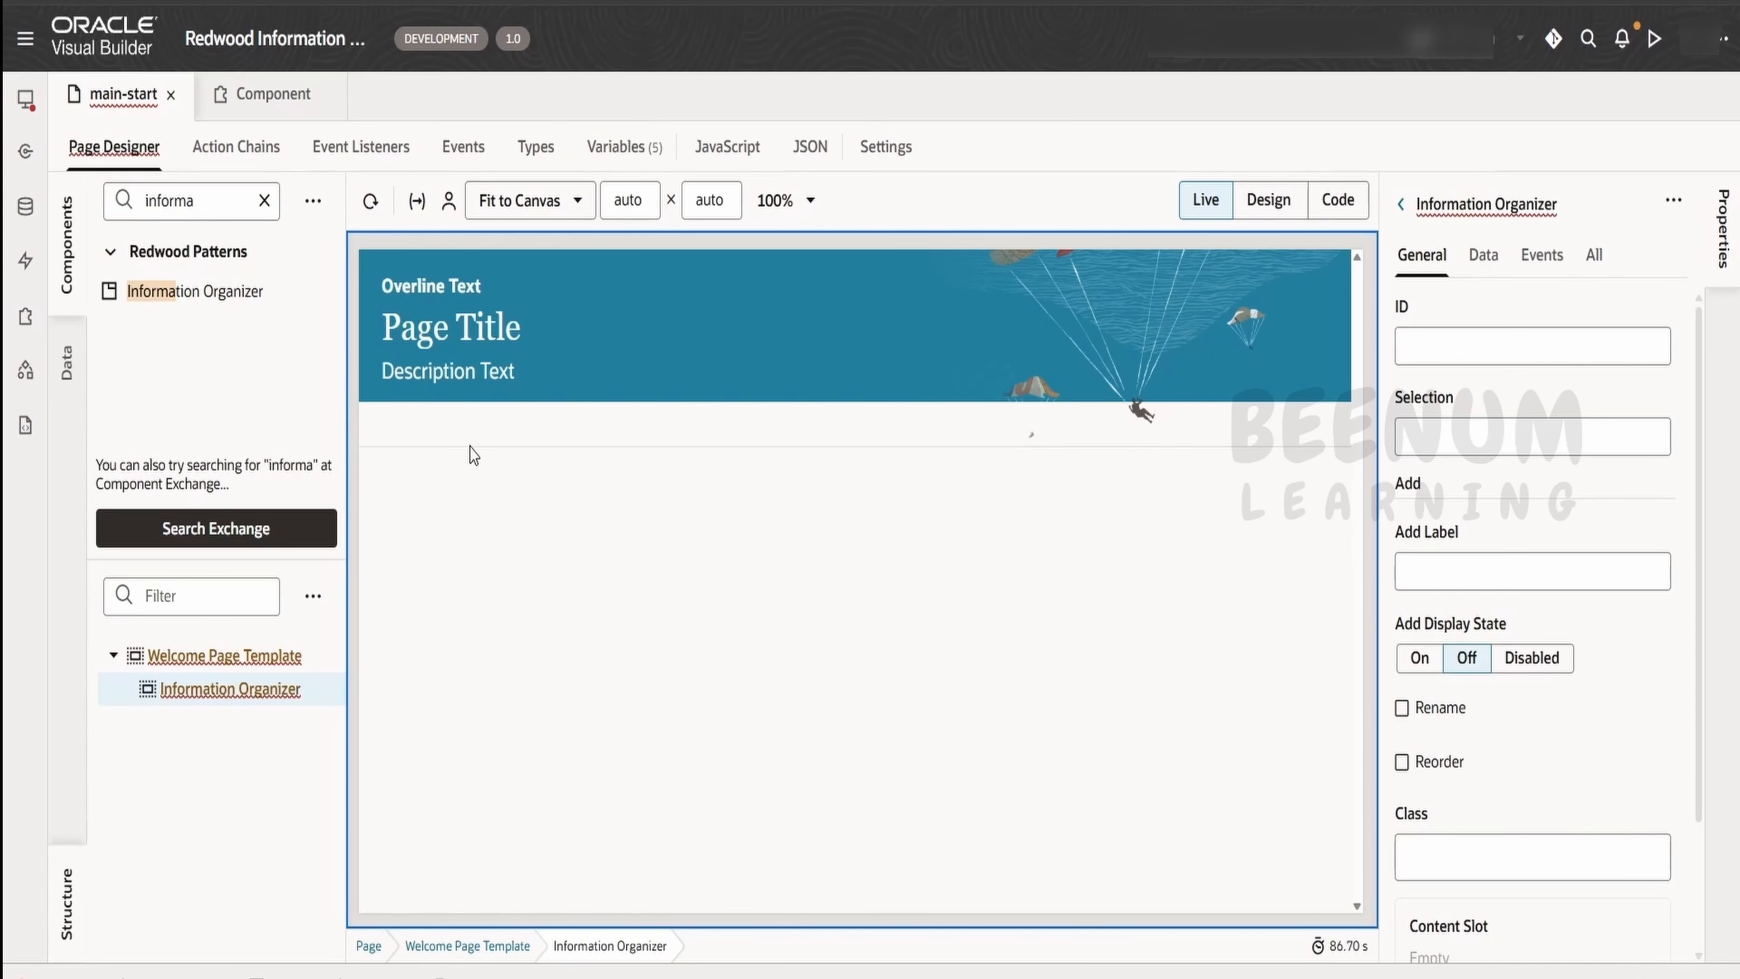
left_click(1493, 249)
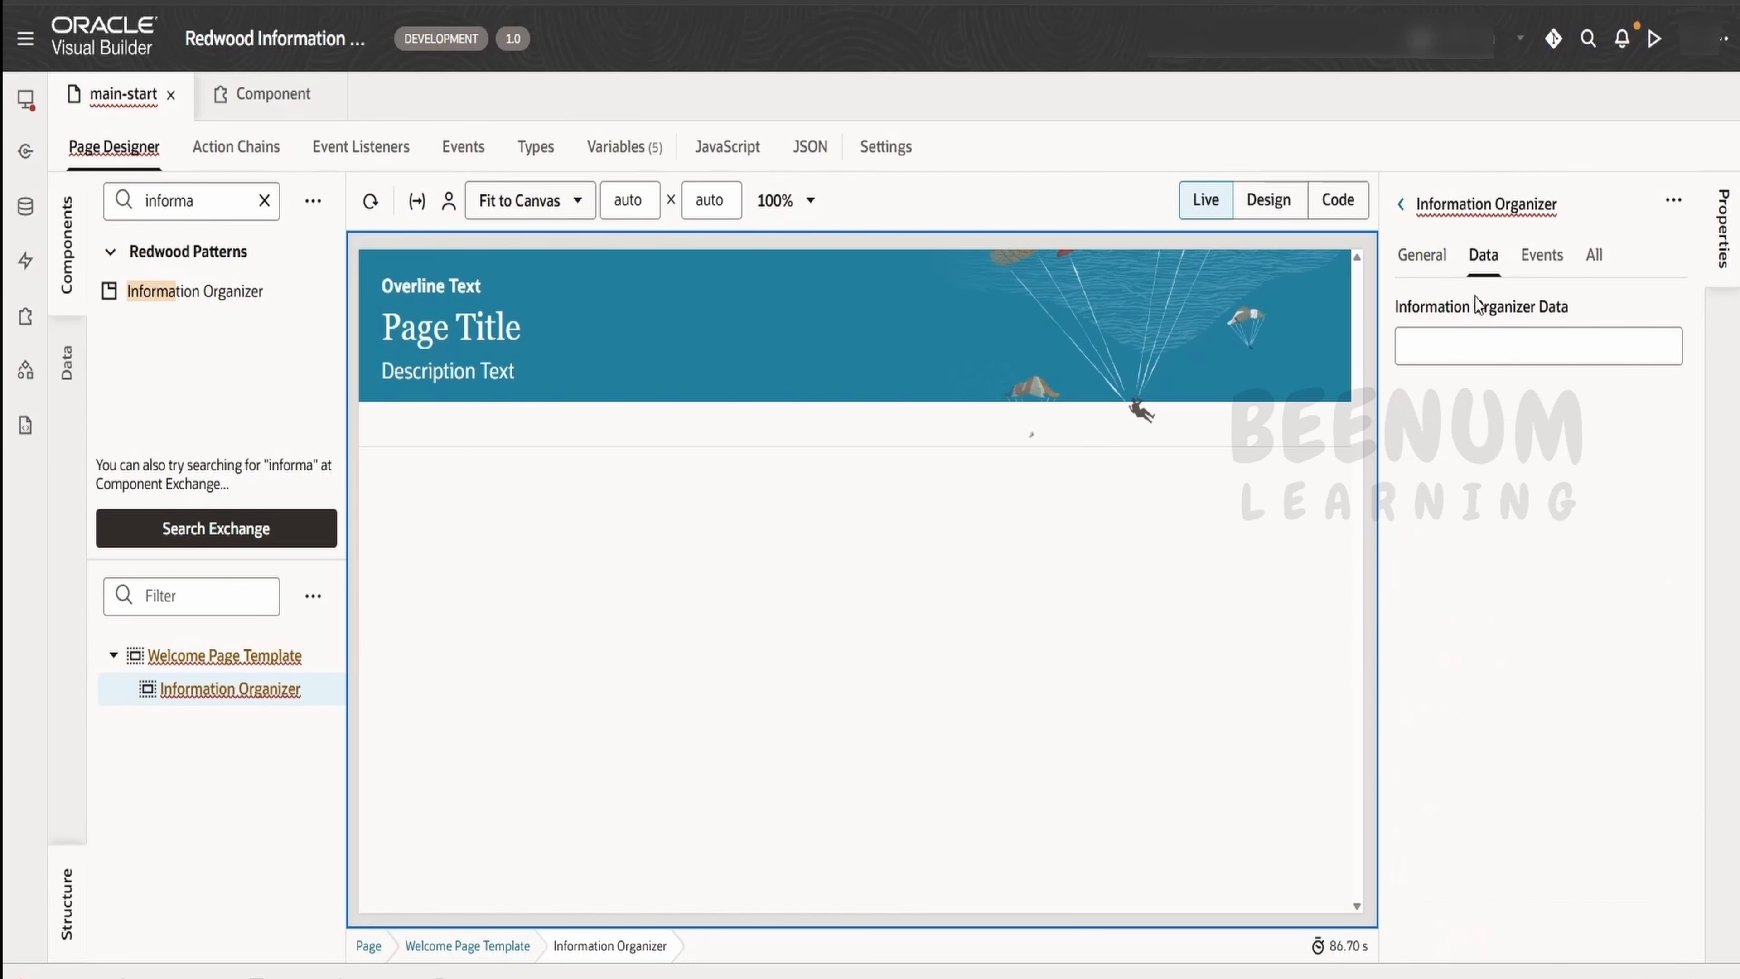
Compare the Information Organizer's general and data properties with the TabItem structure in the component's documentation
left_click(1425, 257)
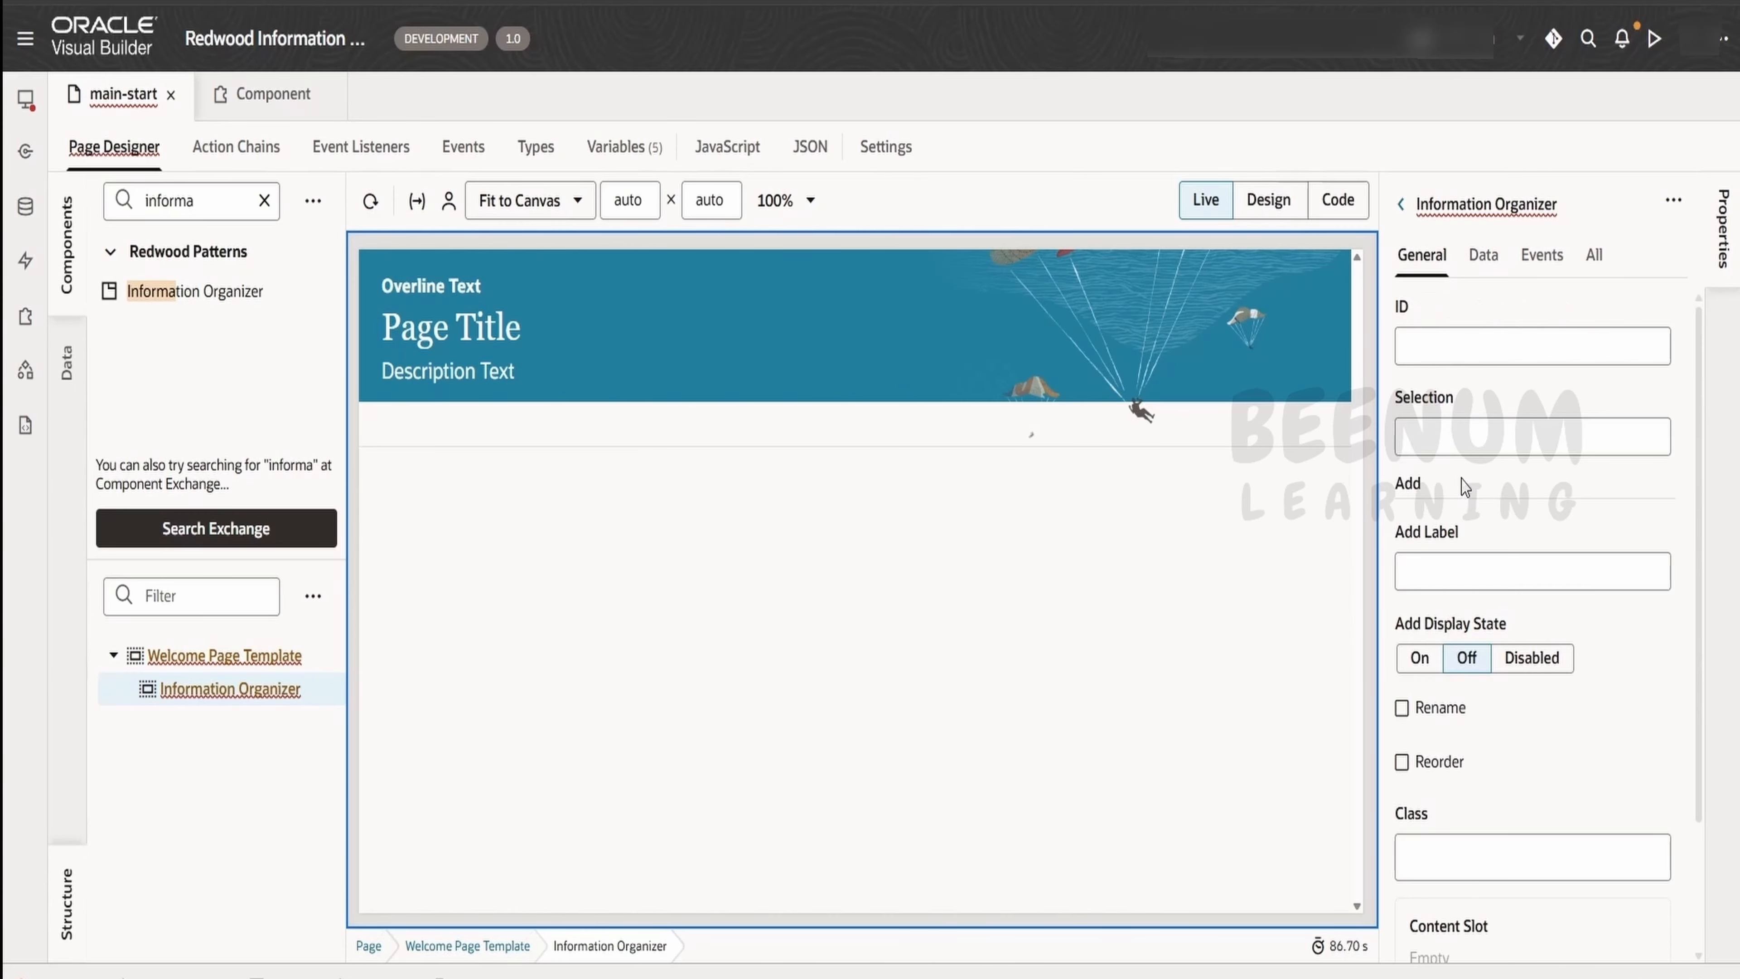
left_click(1483, 254)
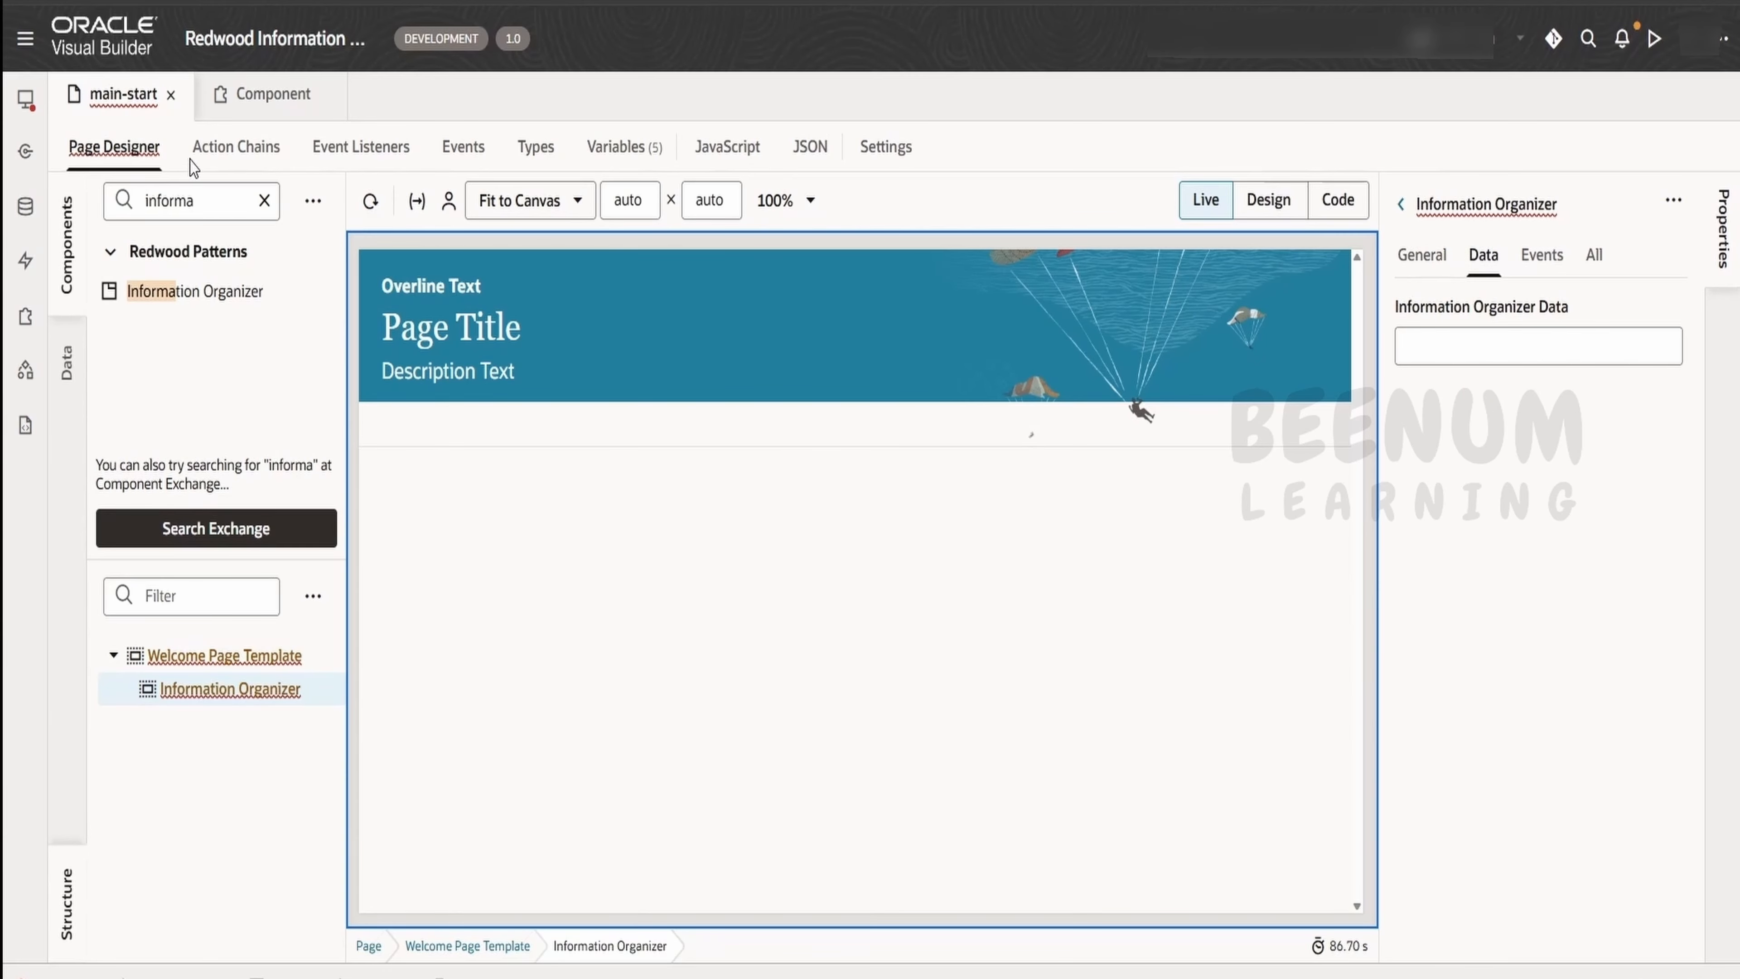
left_click(244, 99)
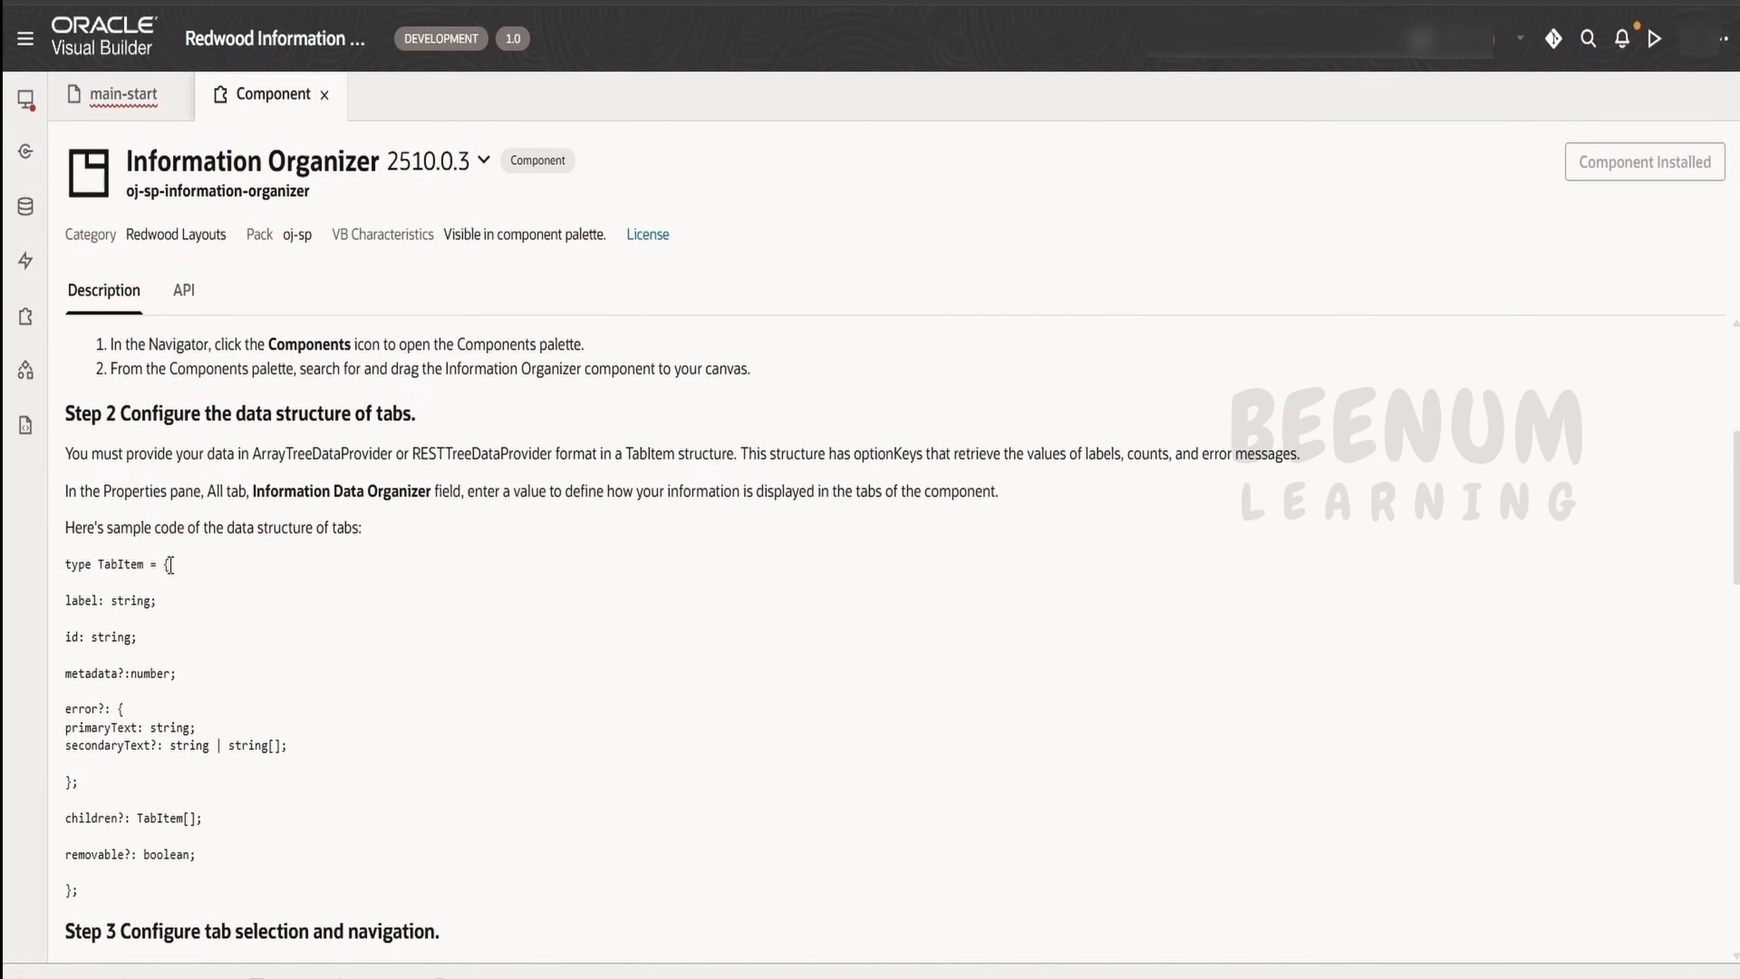
left_click_drag(169, 564, 70, 779)
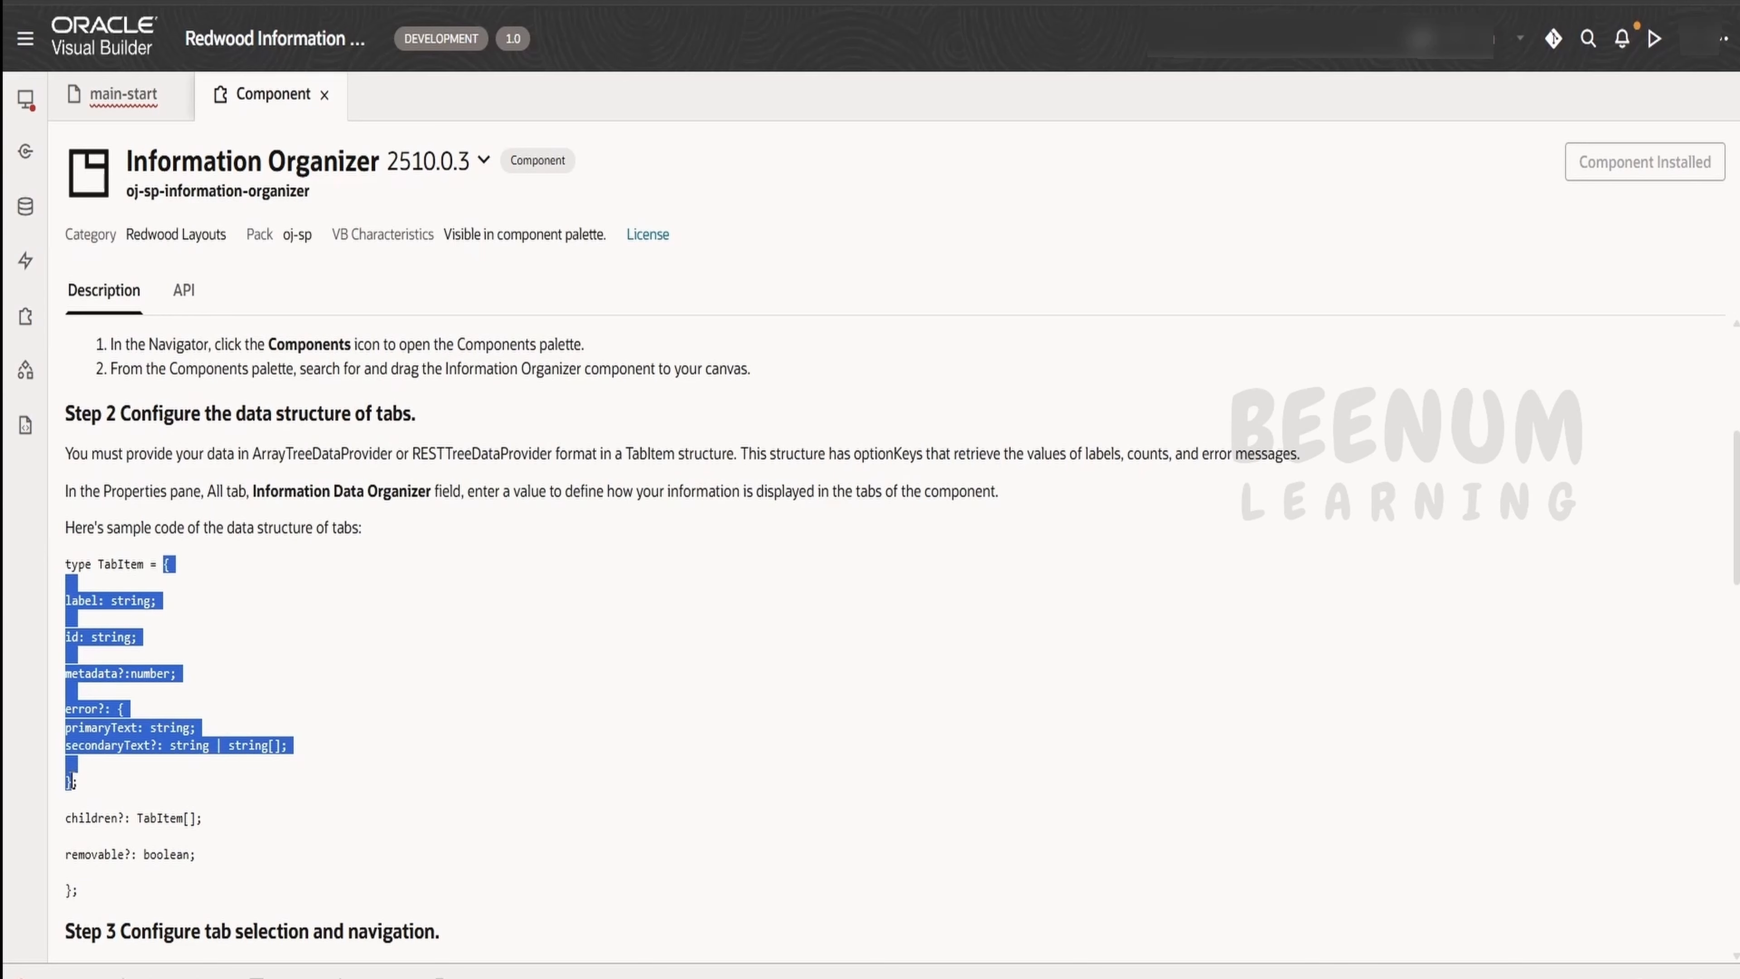
left_click(123, 93)
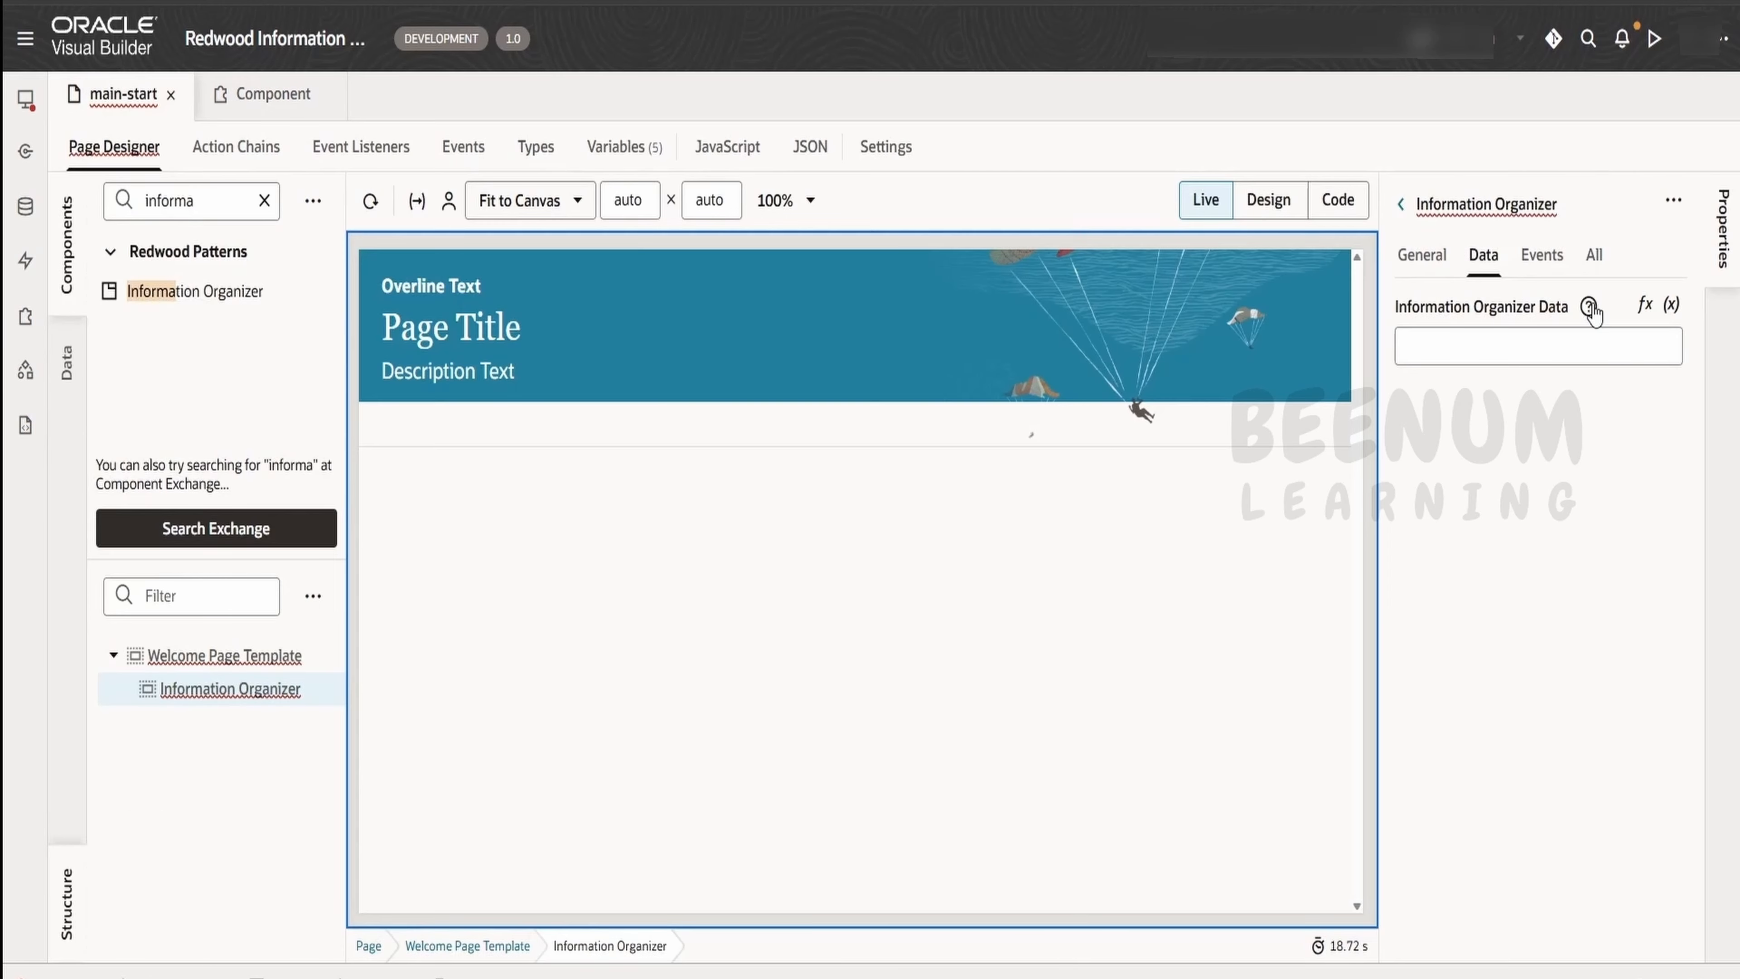
mouse_move(1591, 308)
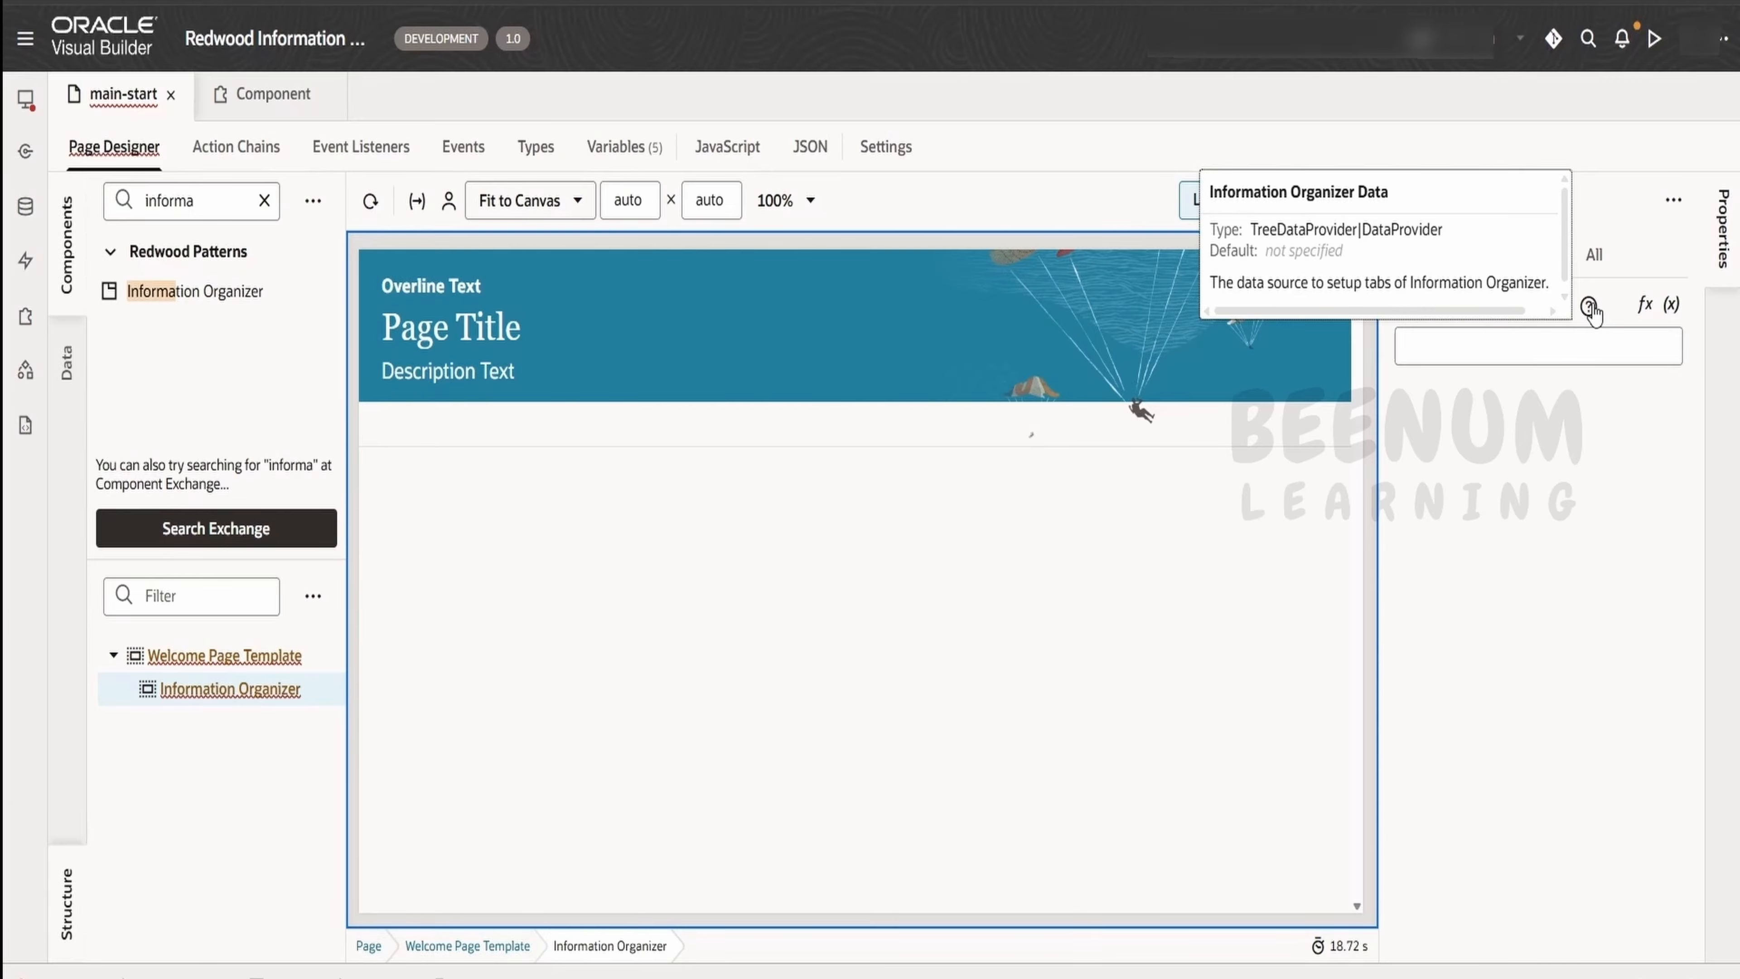
left_click(266, 108)
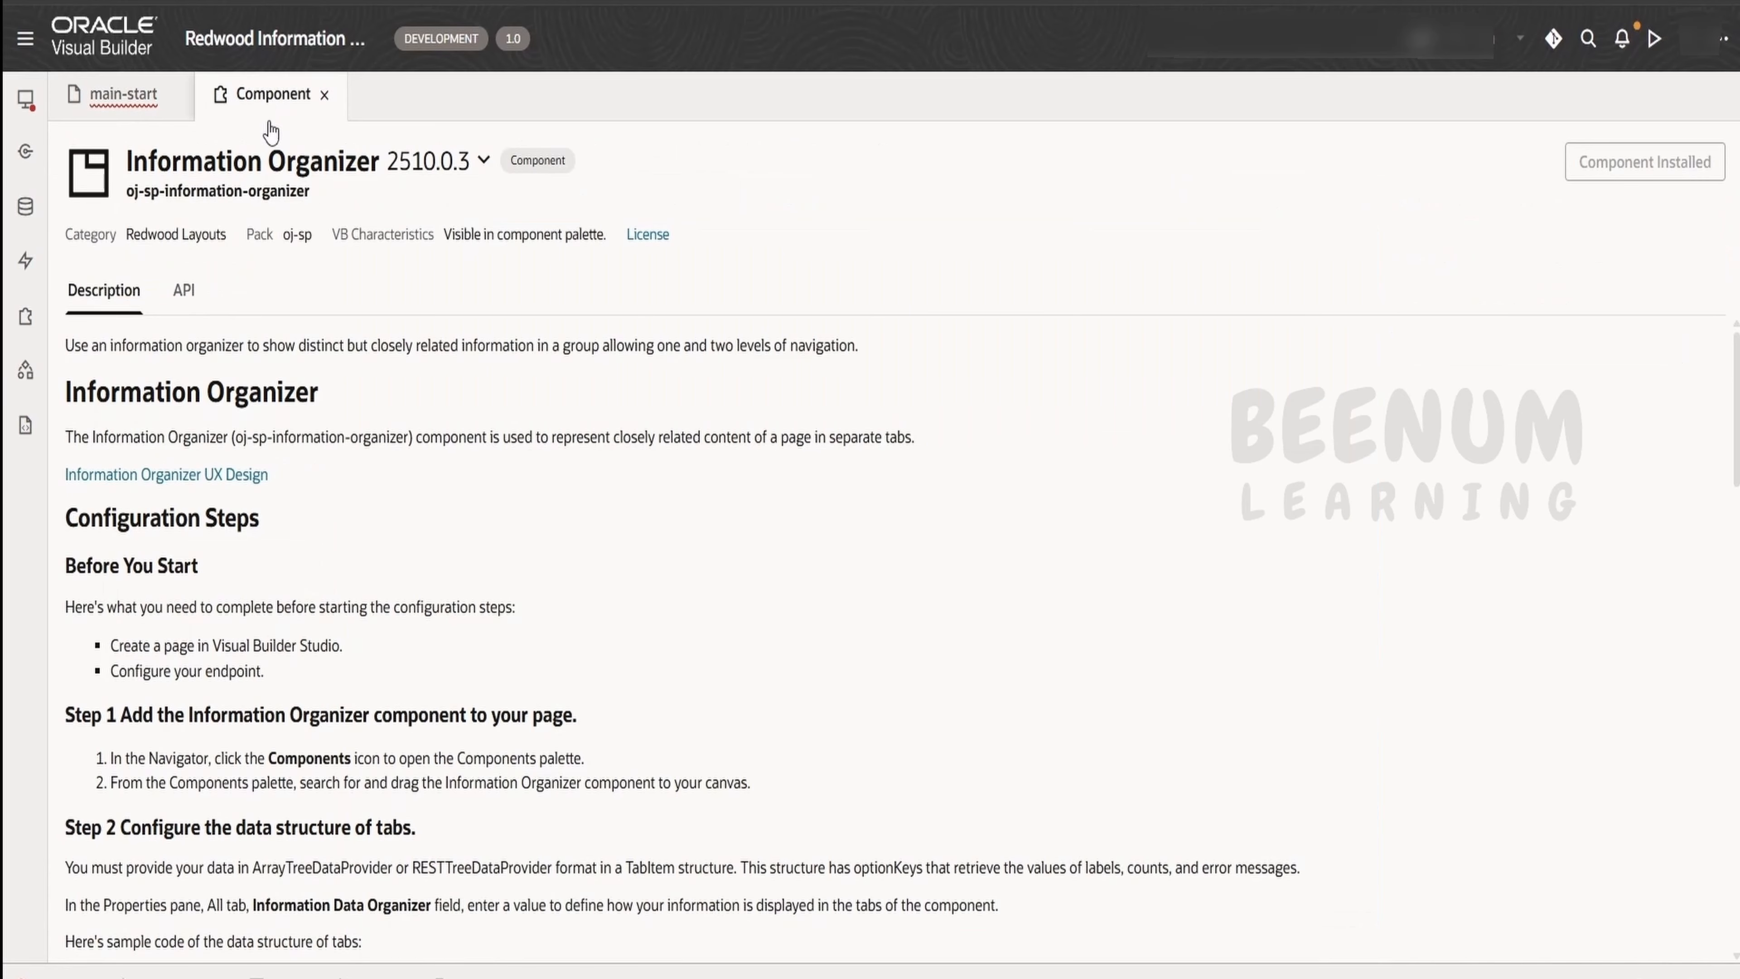
scroll(384, 679, "down", 5)
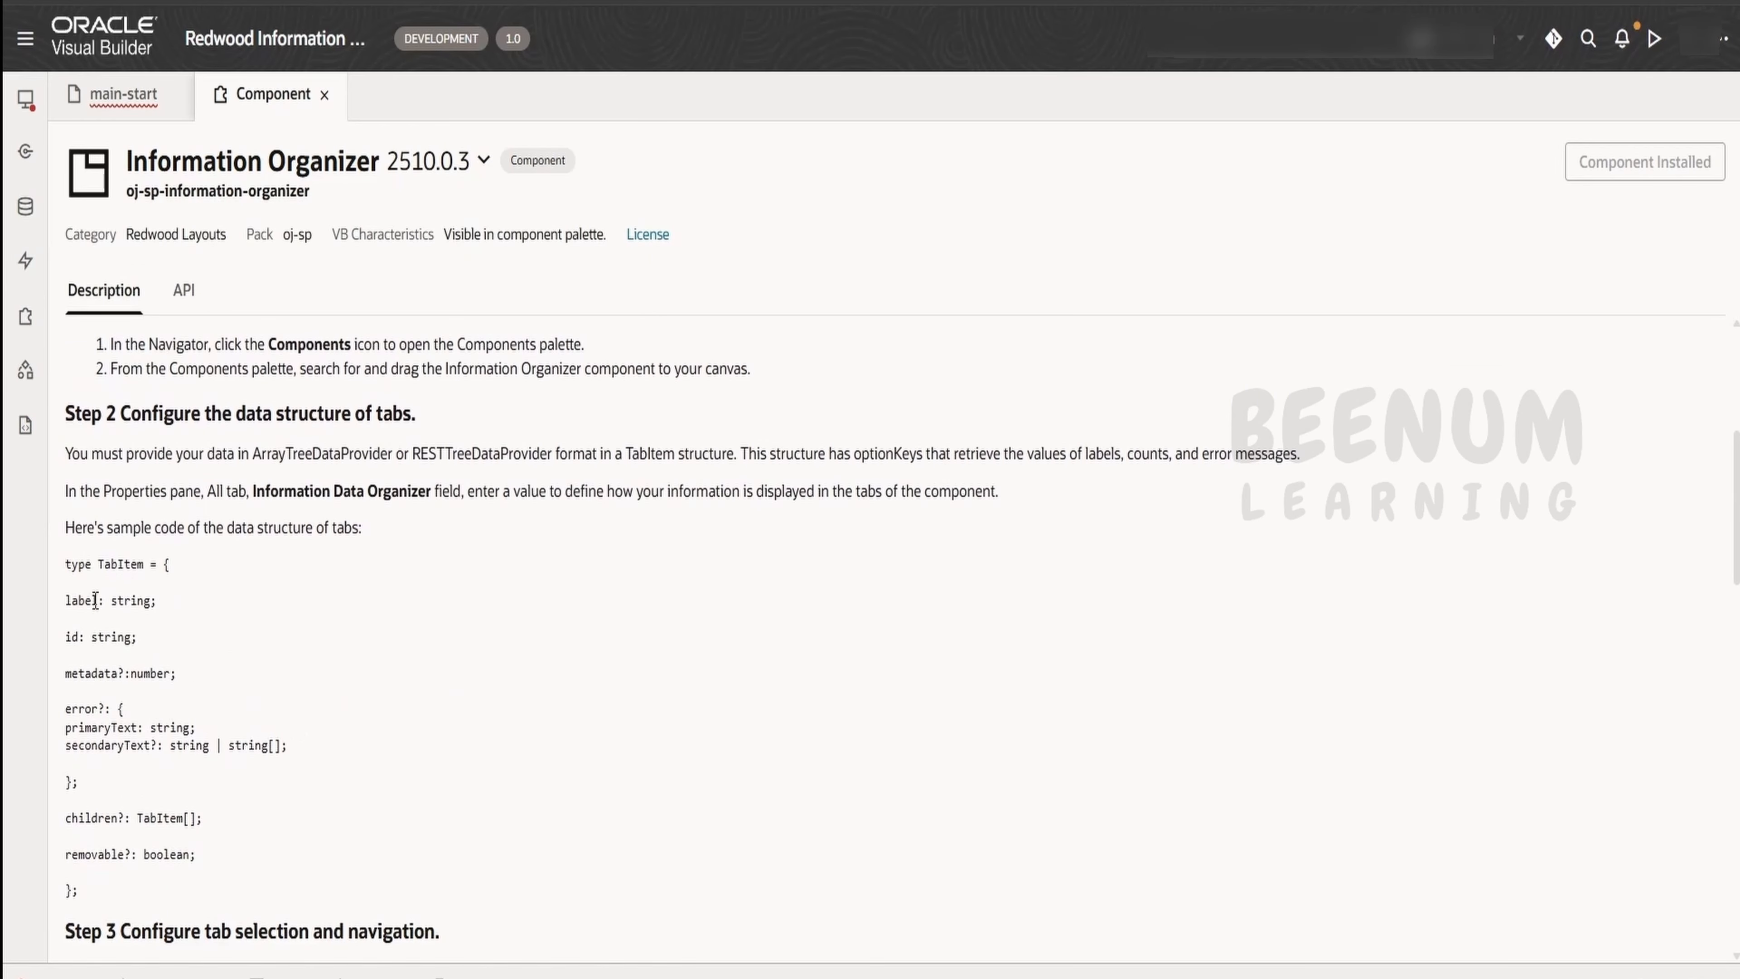
On the main-start page, create a custom object type with the ID tabsType
left_click(118, 94)
left_click(536, 147)
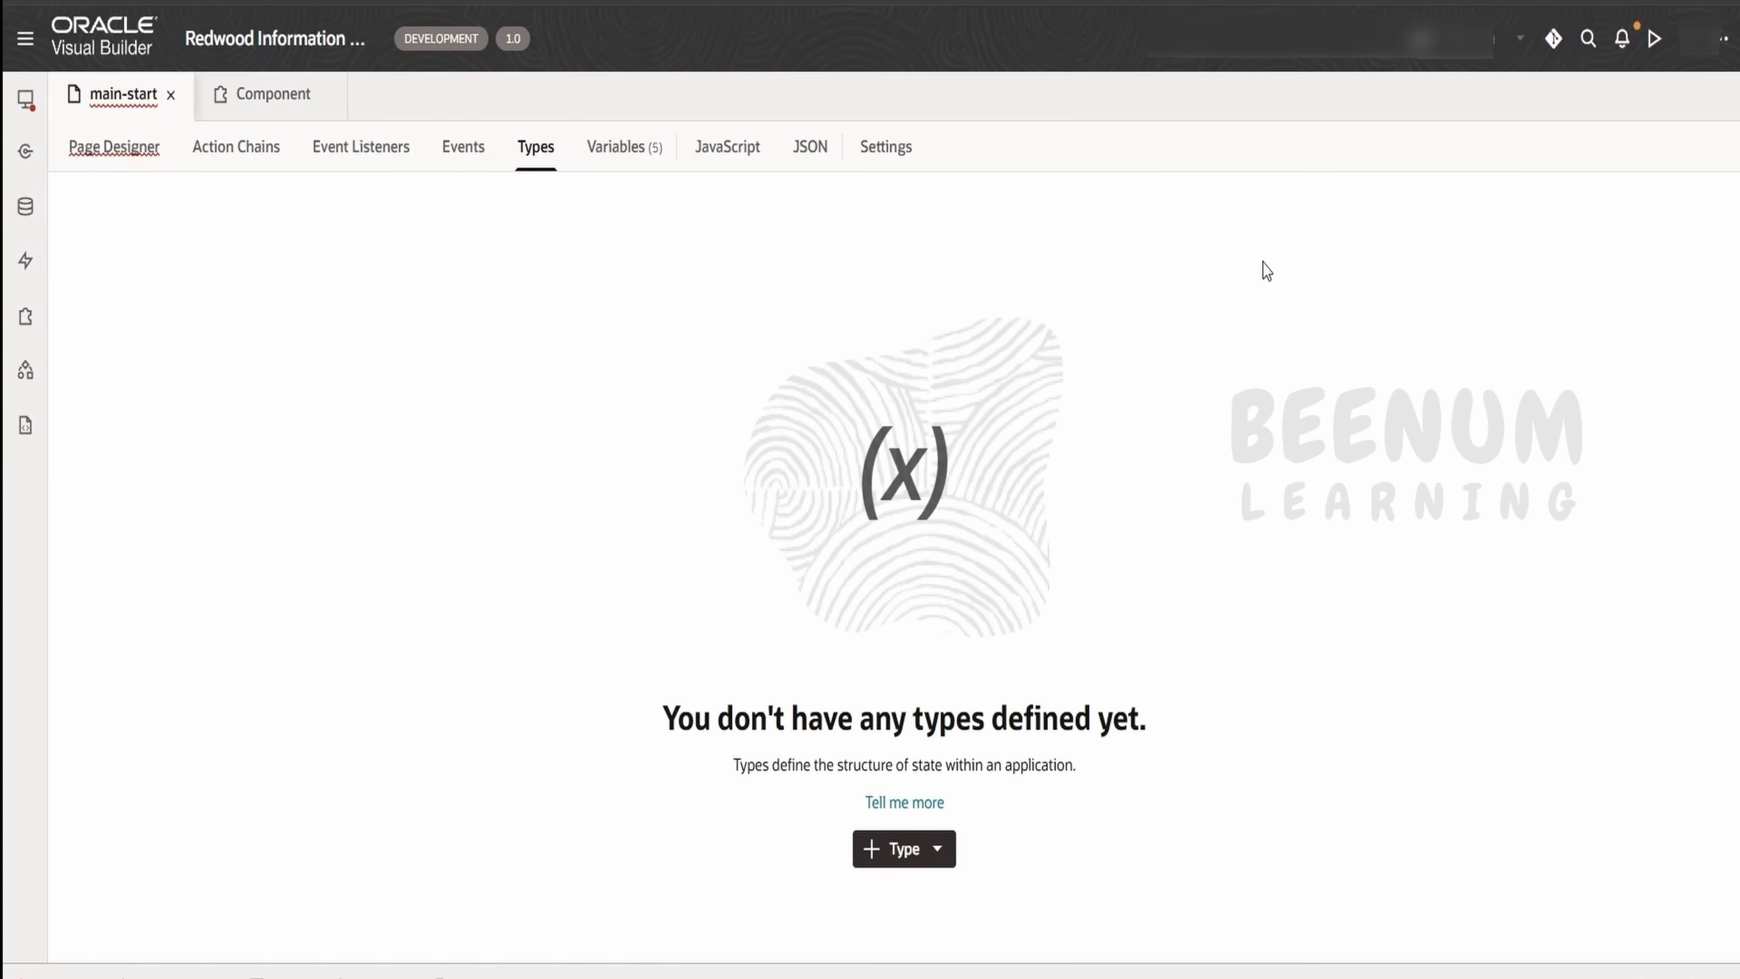
left_click(911, 865)
left_click(932, 906)
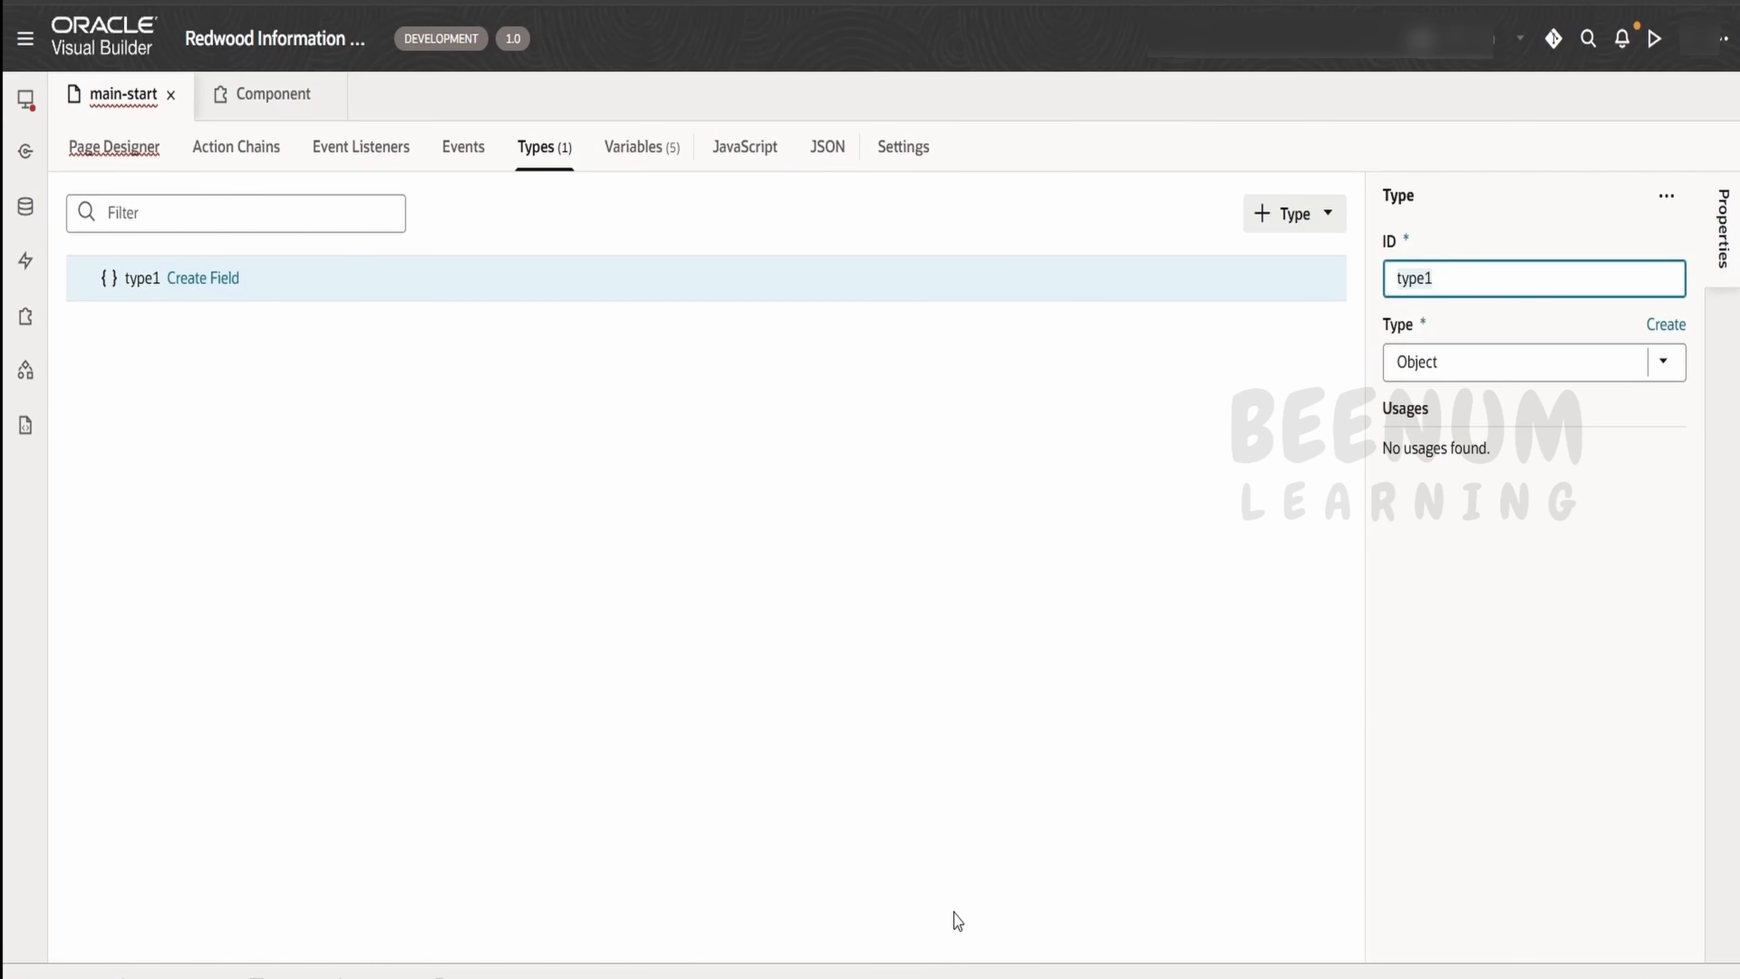
key("BackSpace")
type("tabsType")
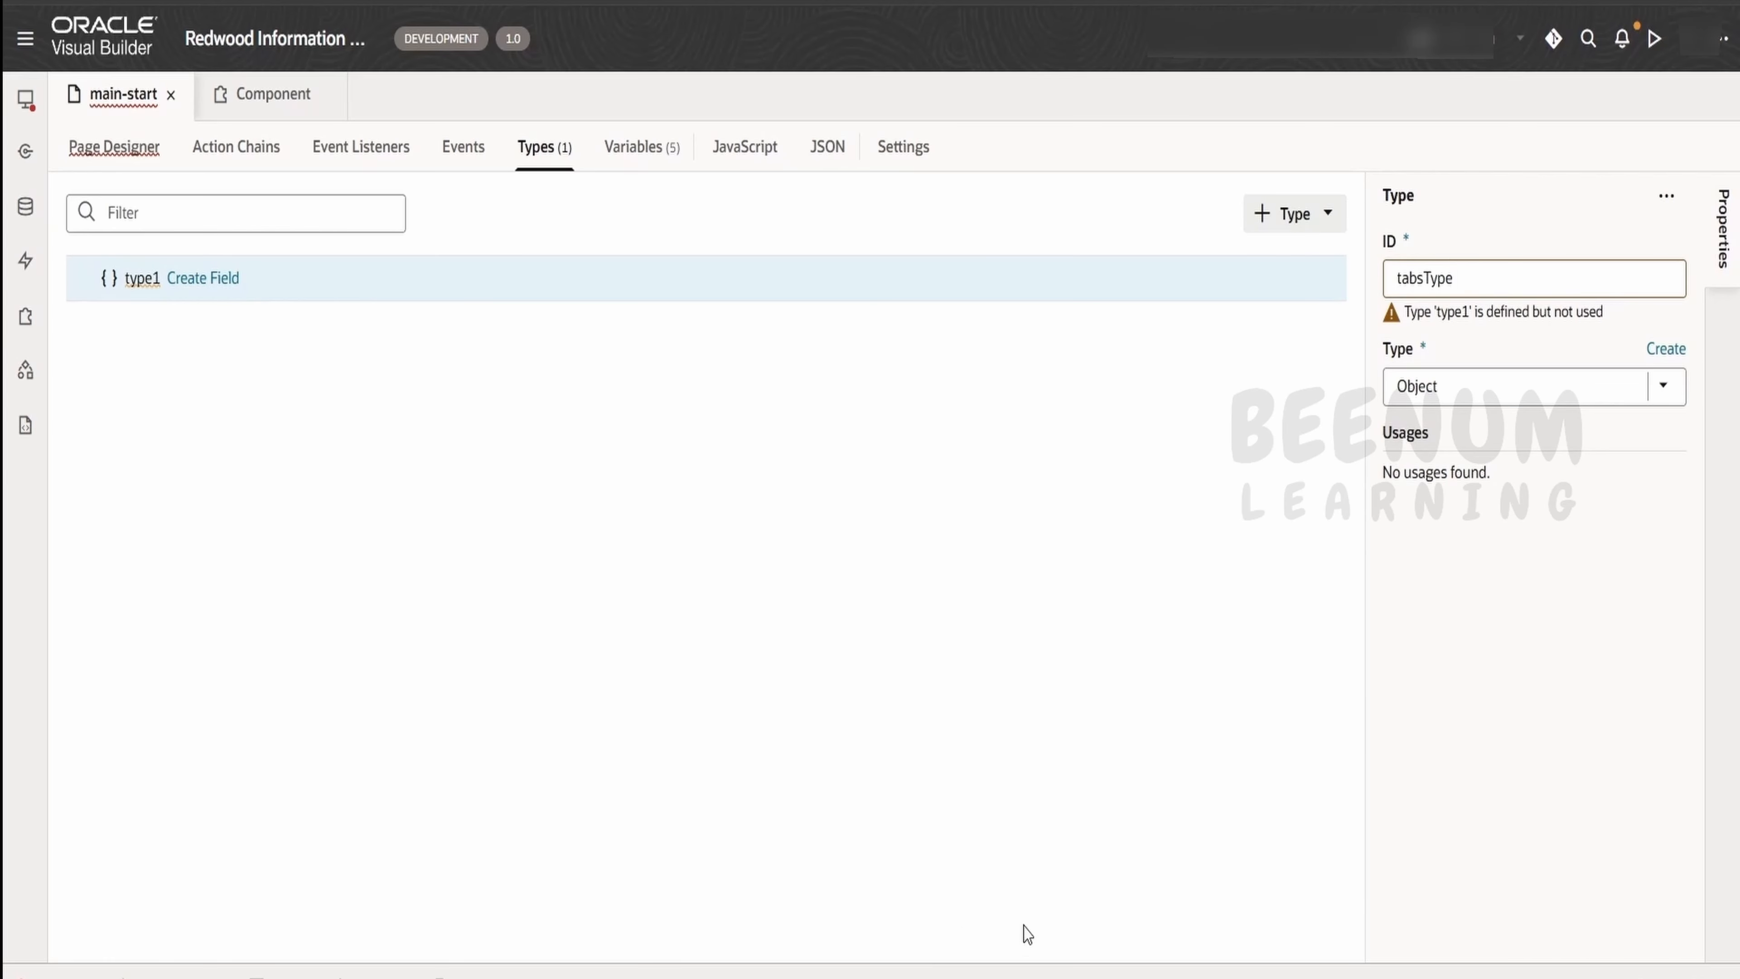
left_click(737, 536)
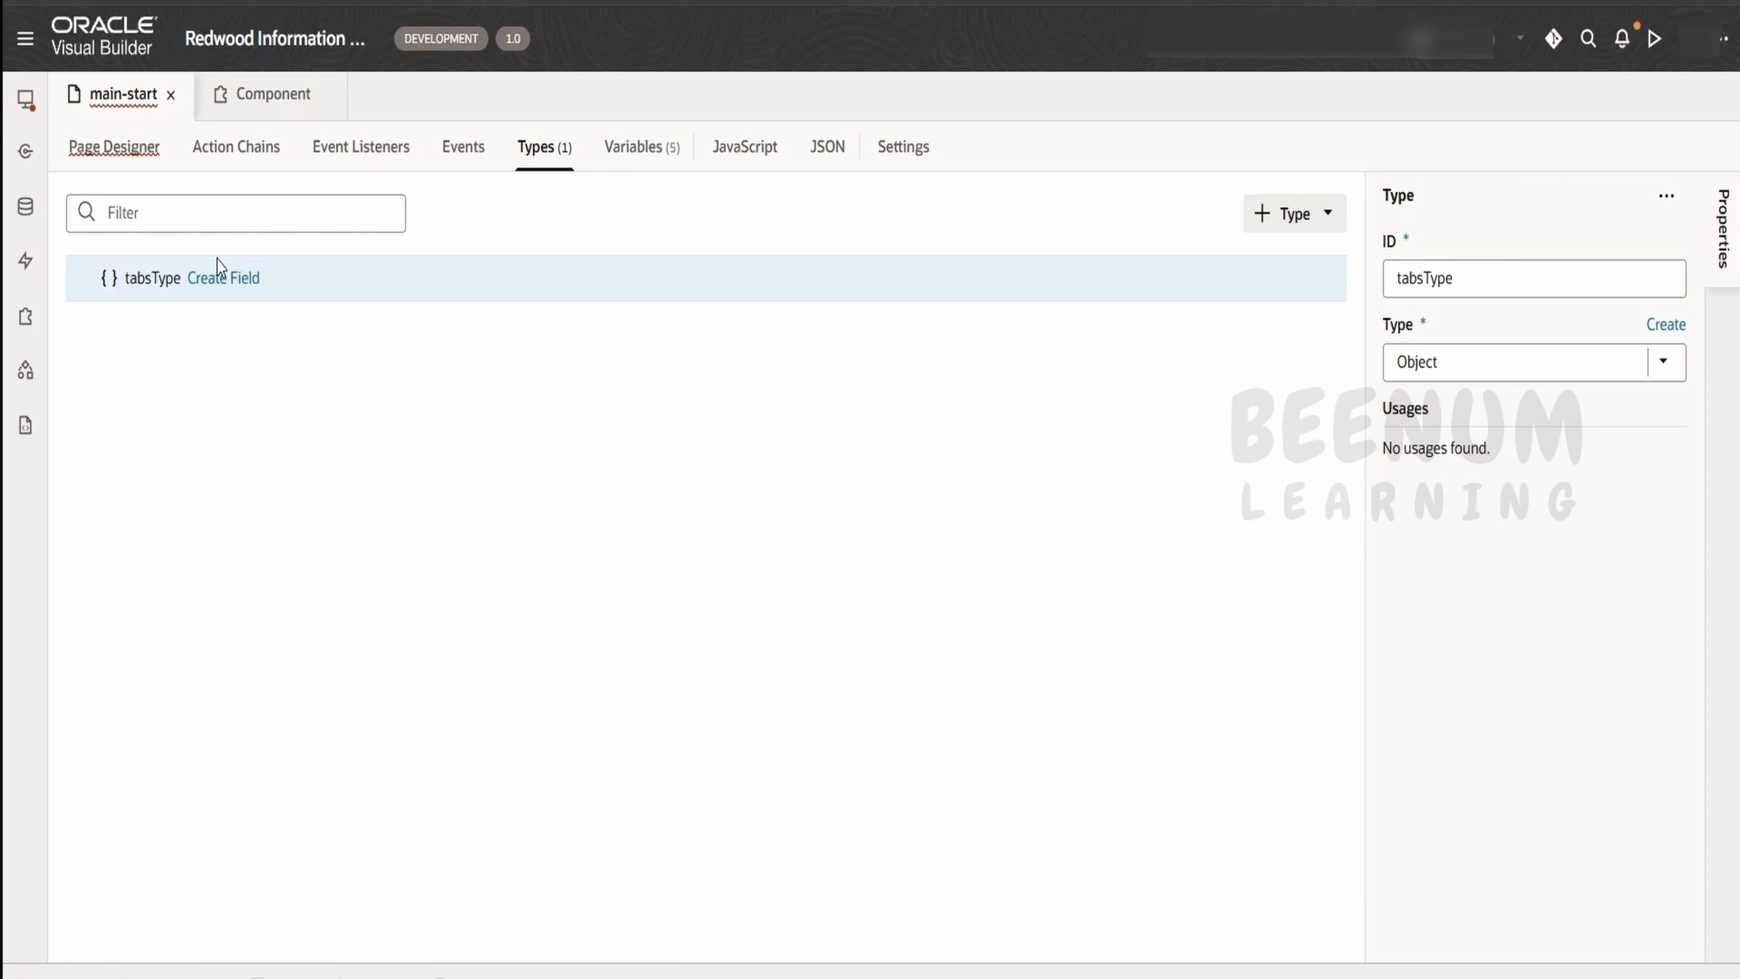
Add two string fields named id and label to tabsType
left_click(221, 279)
type("id")
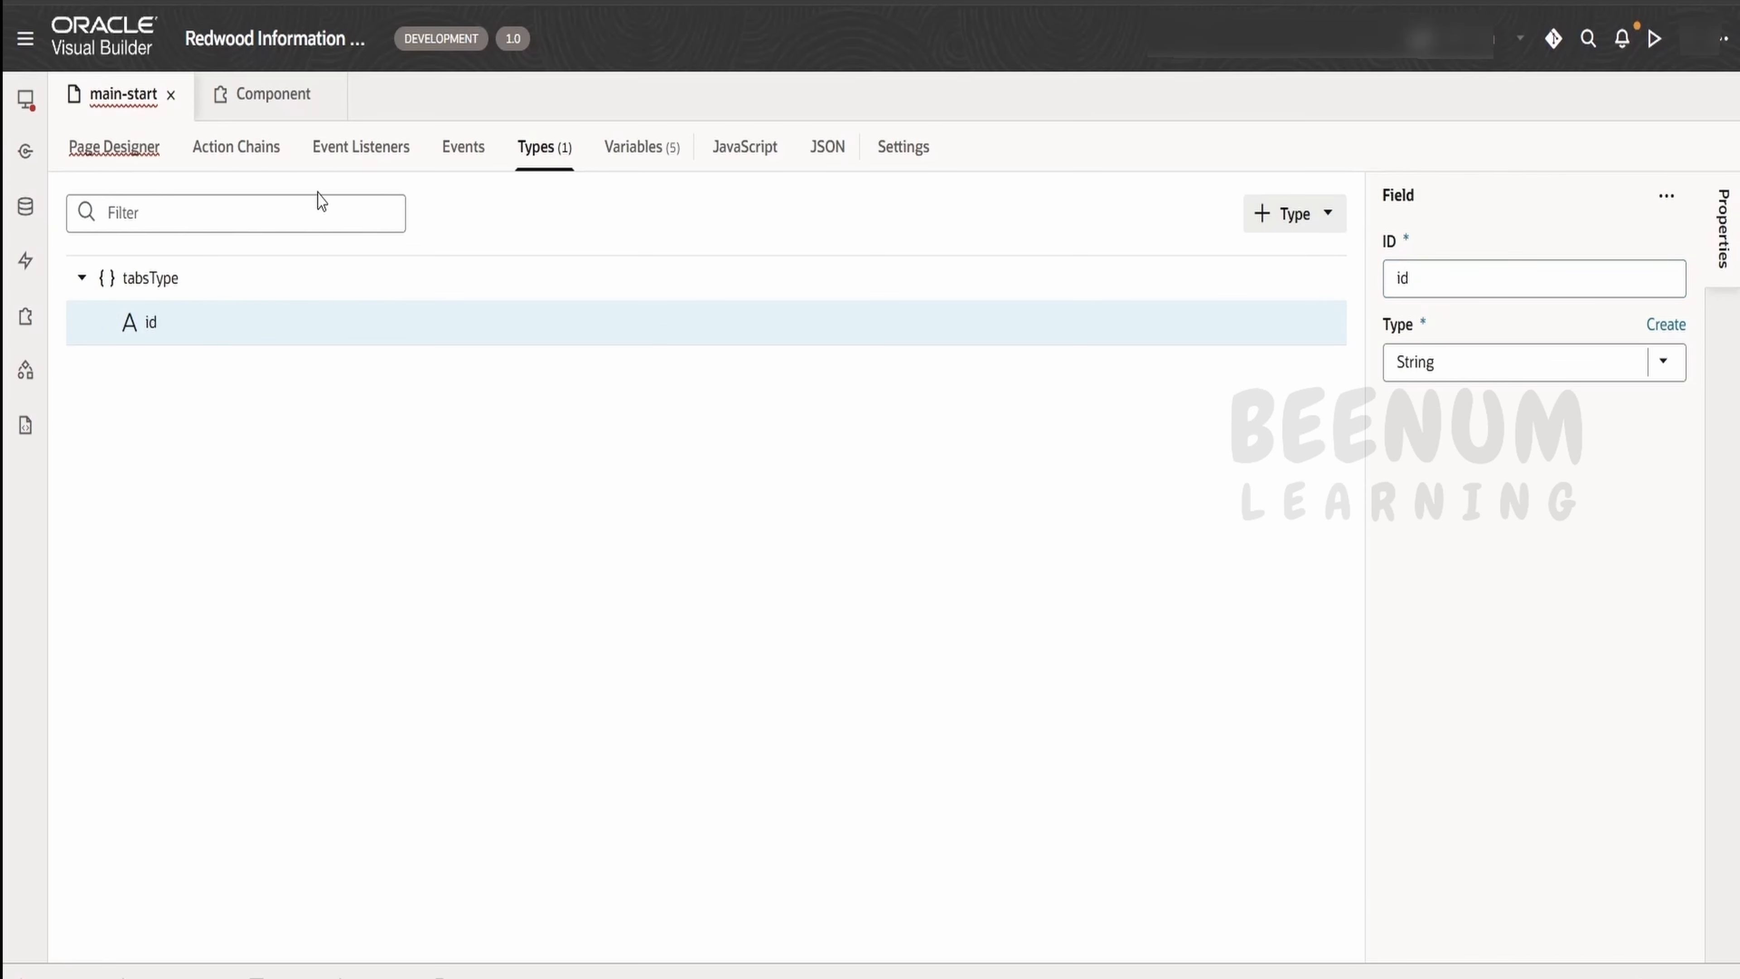
left_click(221, 279)
type("label")
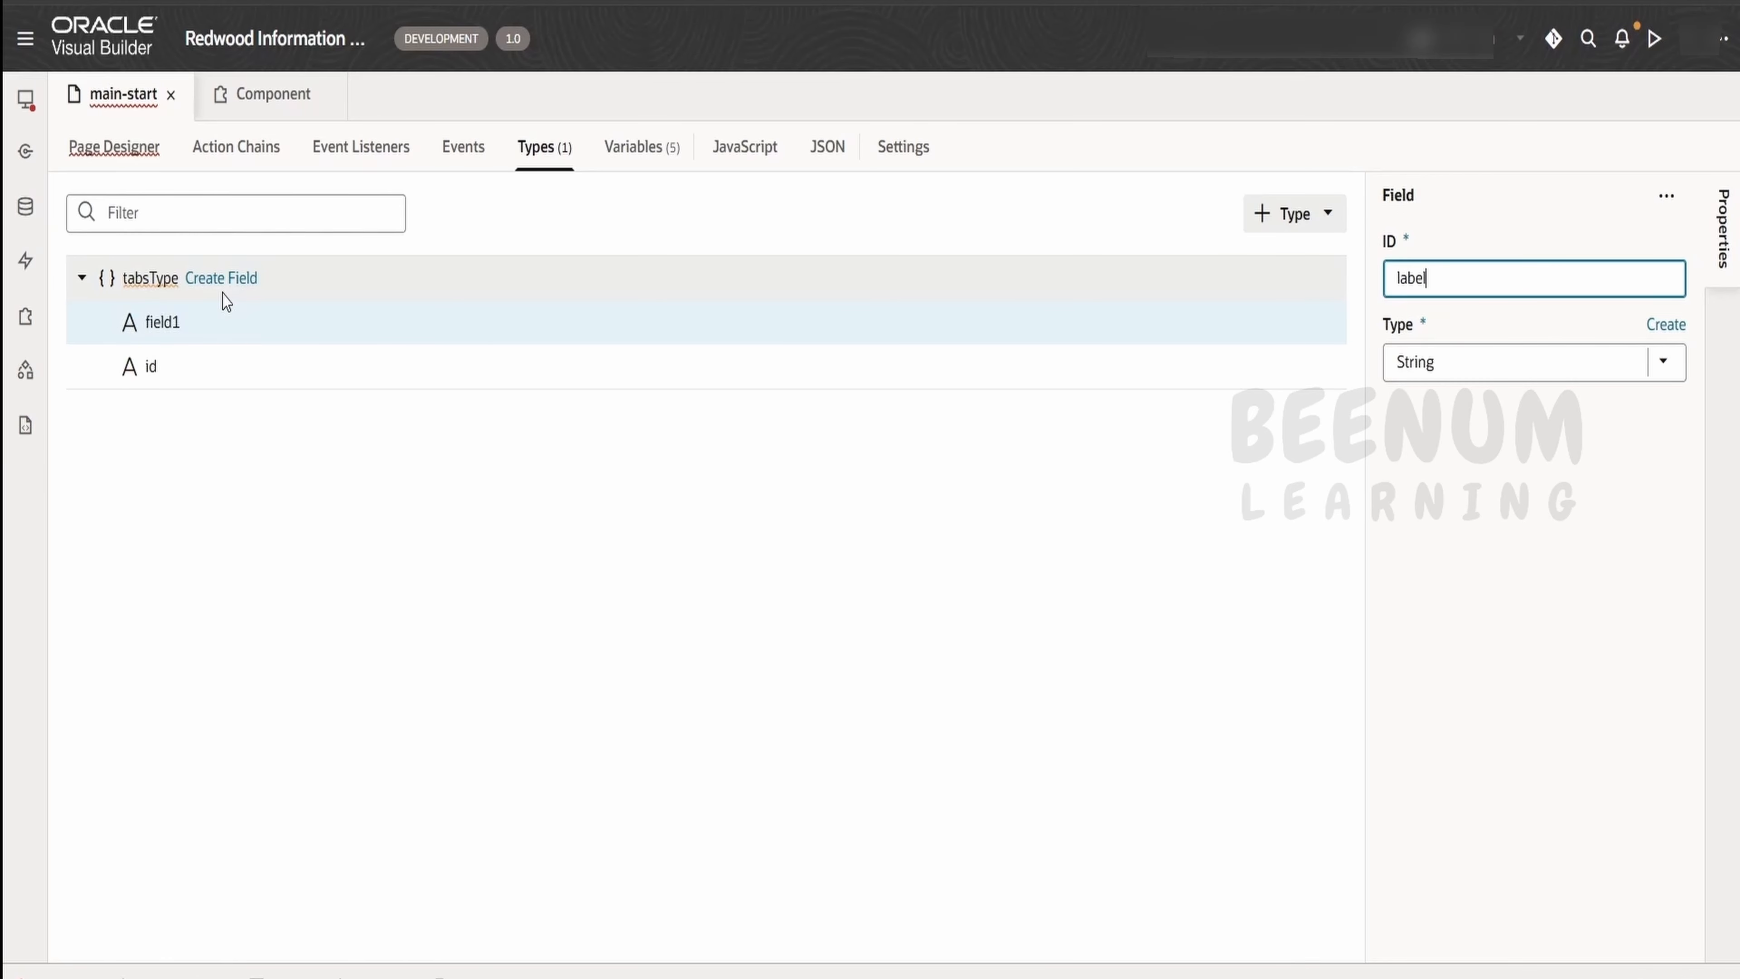
left_click(248, 558)
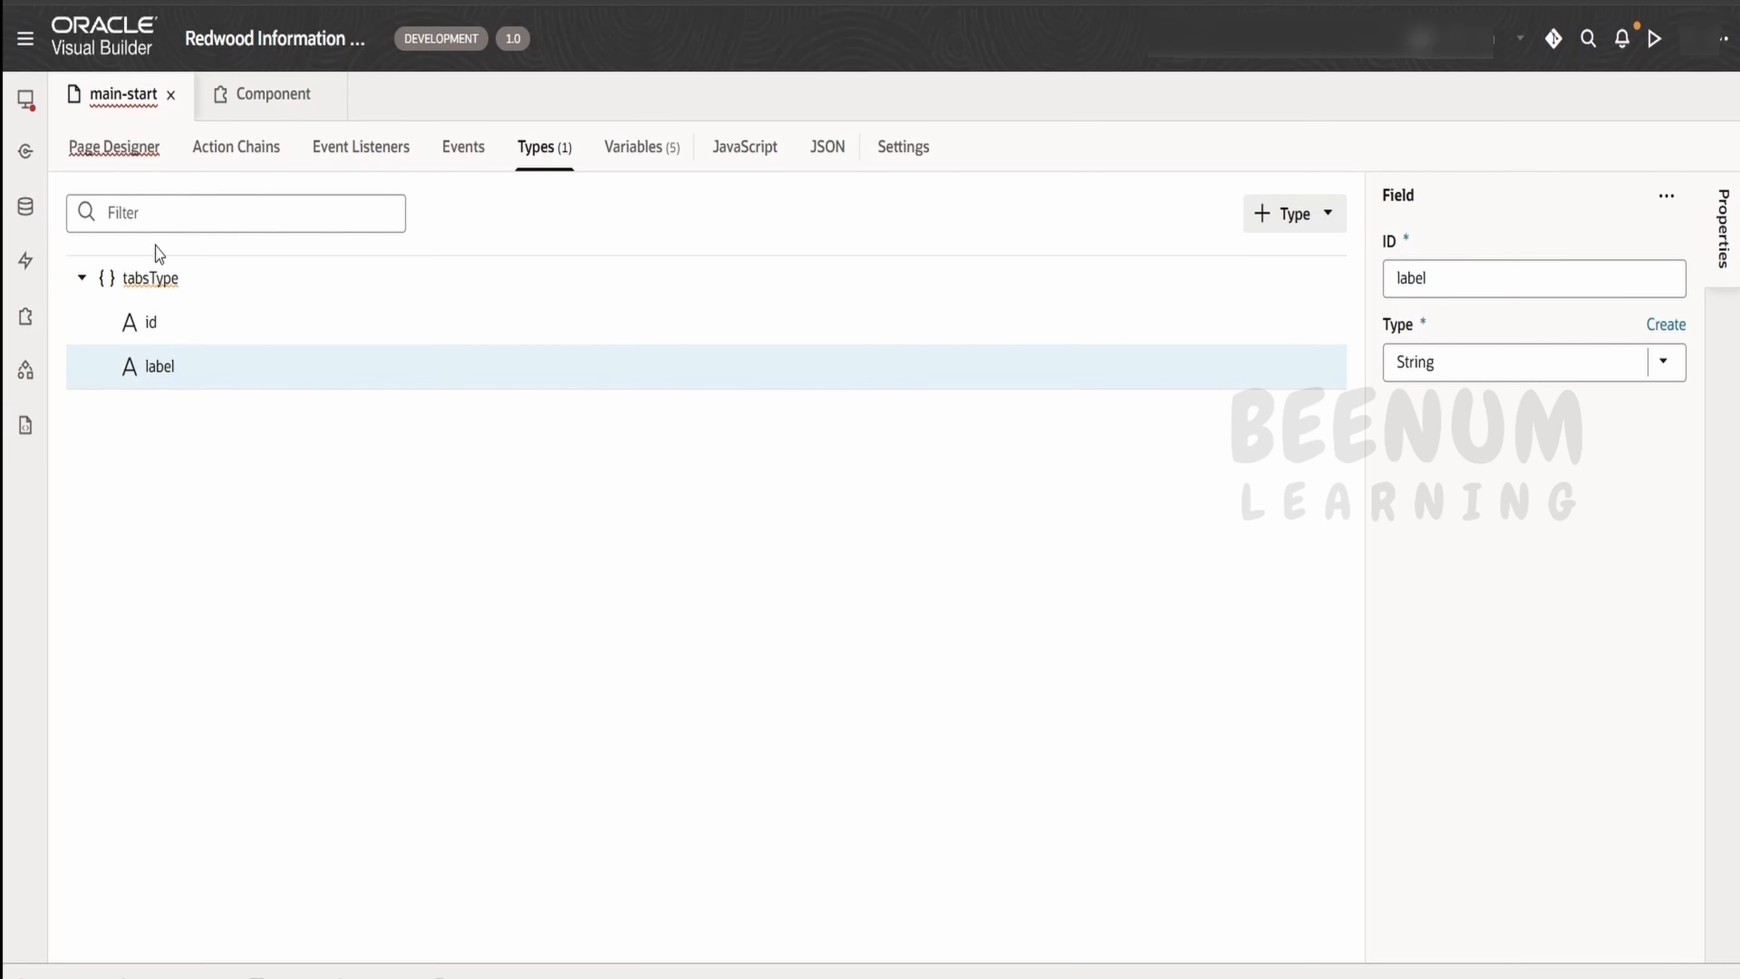
Create a variable from tabsType and change it to an Array with tabsType as its item type
right_click(146, 279)
left_click(203, 438)
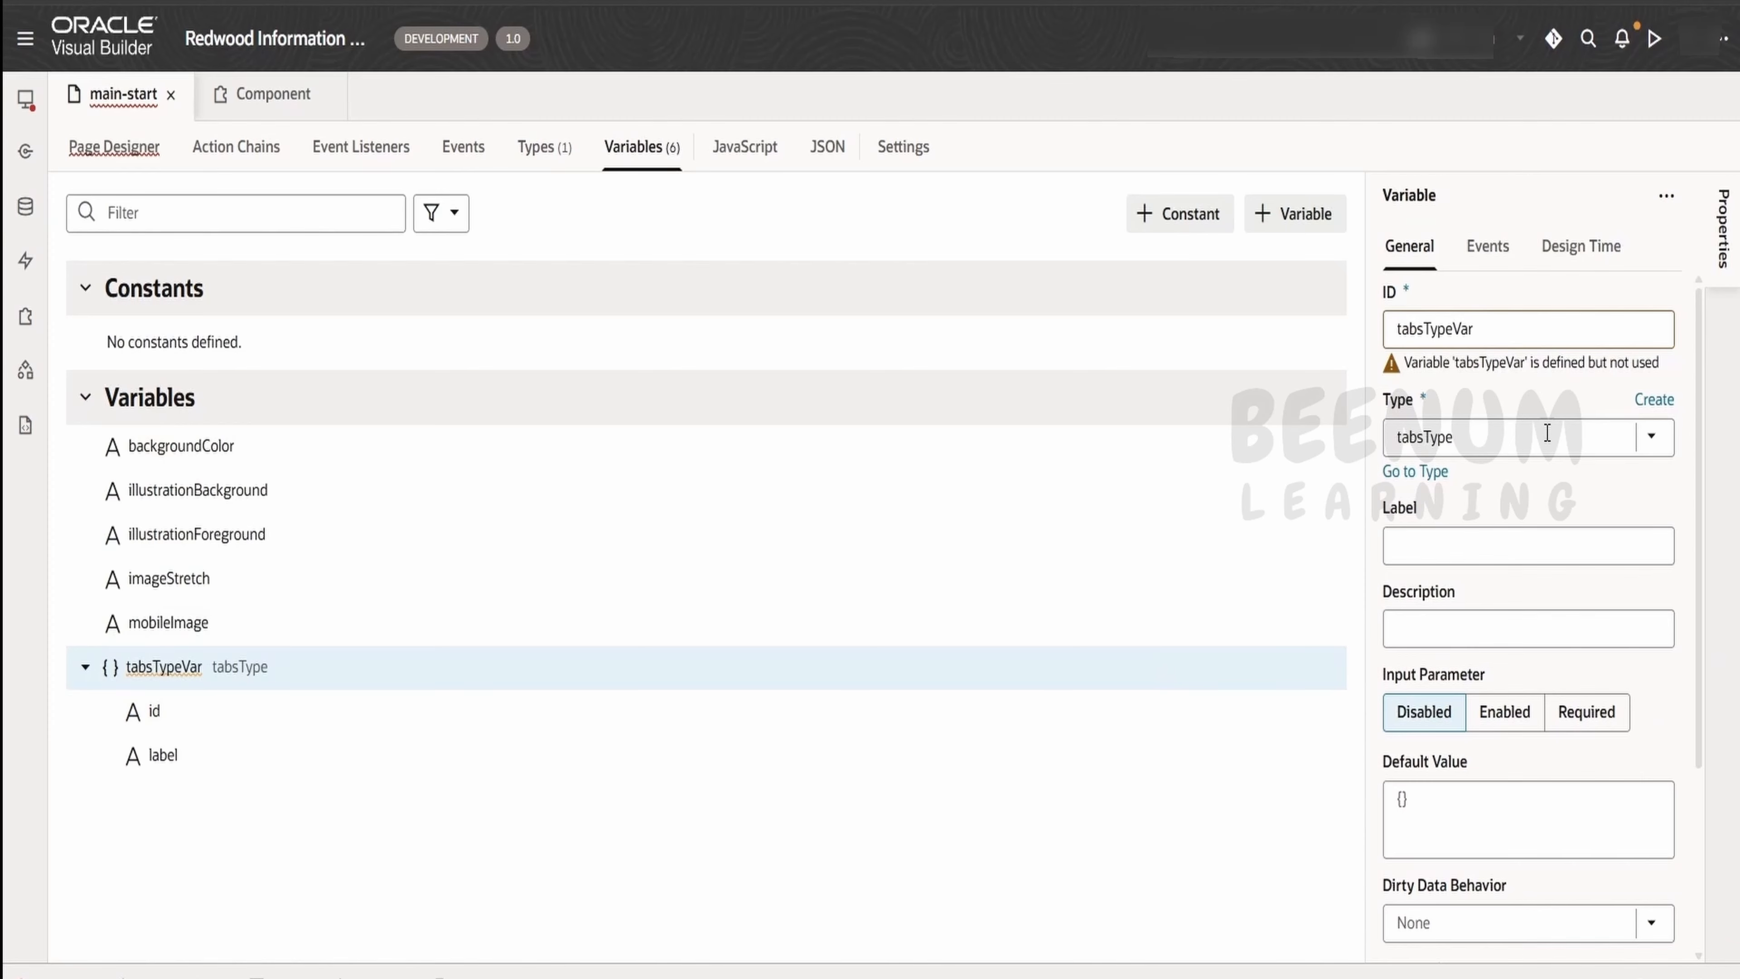
left_click(1473, 436)
left_click(1459, 557)
left_click(1465, 515)
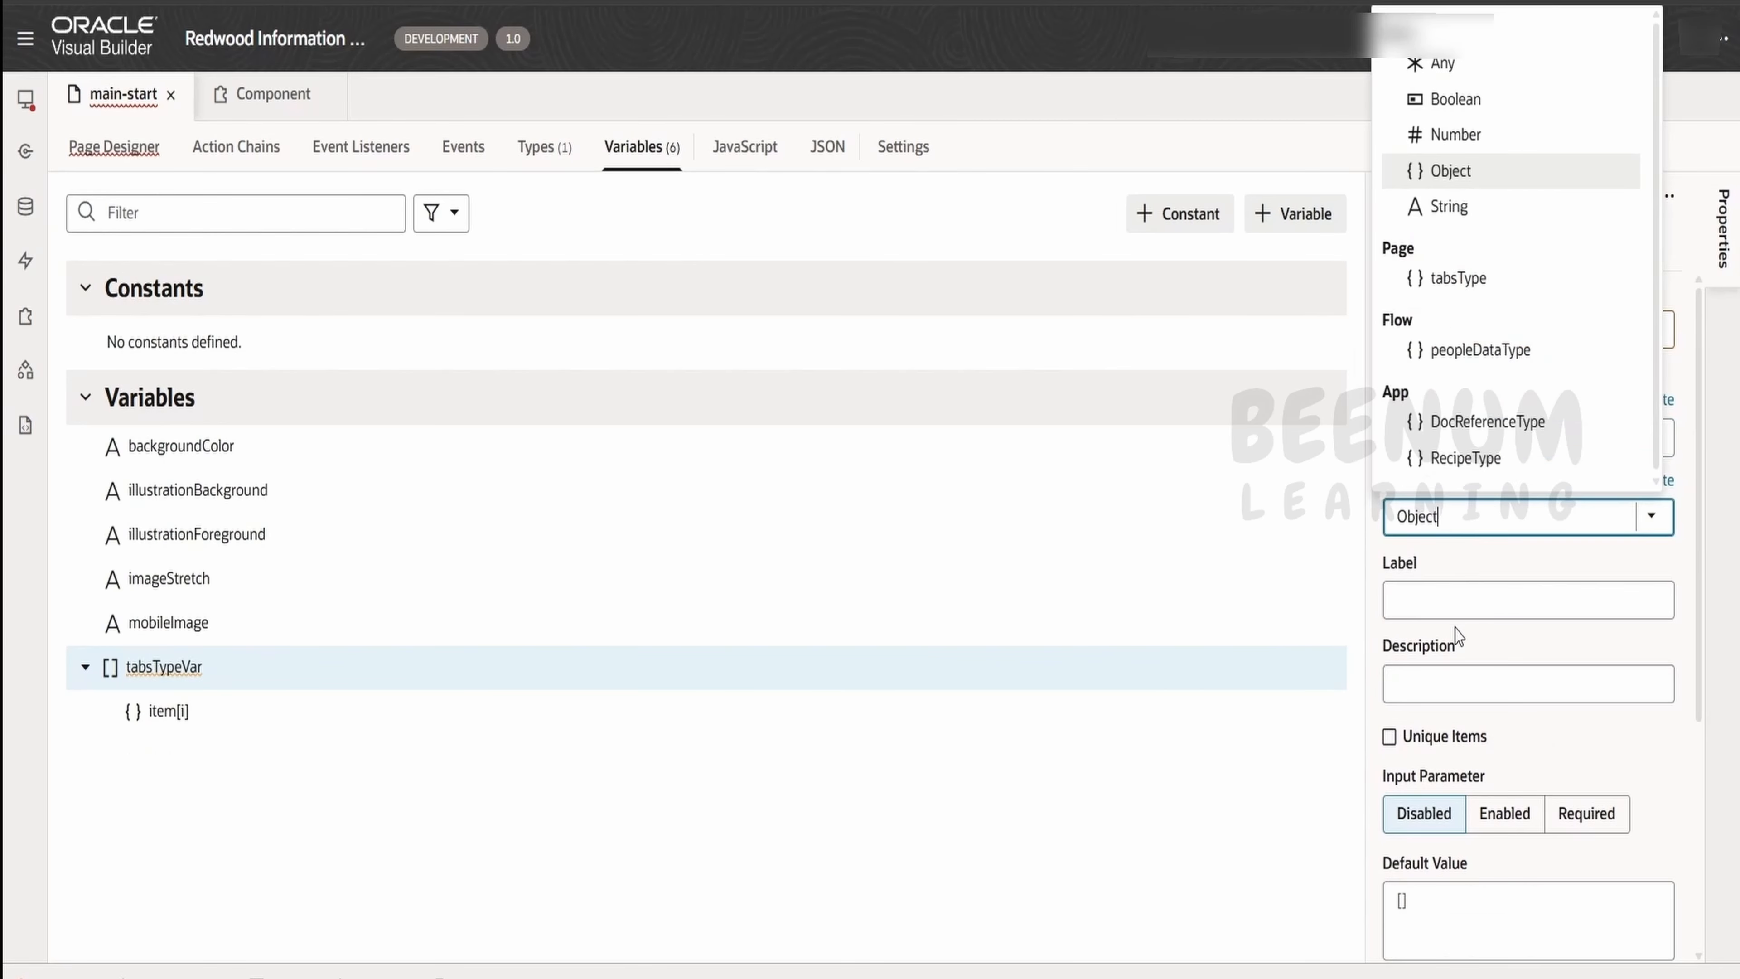
left_click(1439, 279)
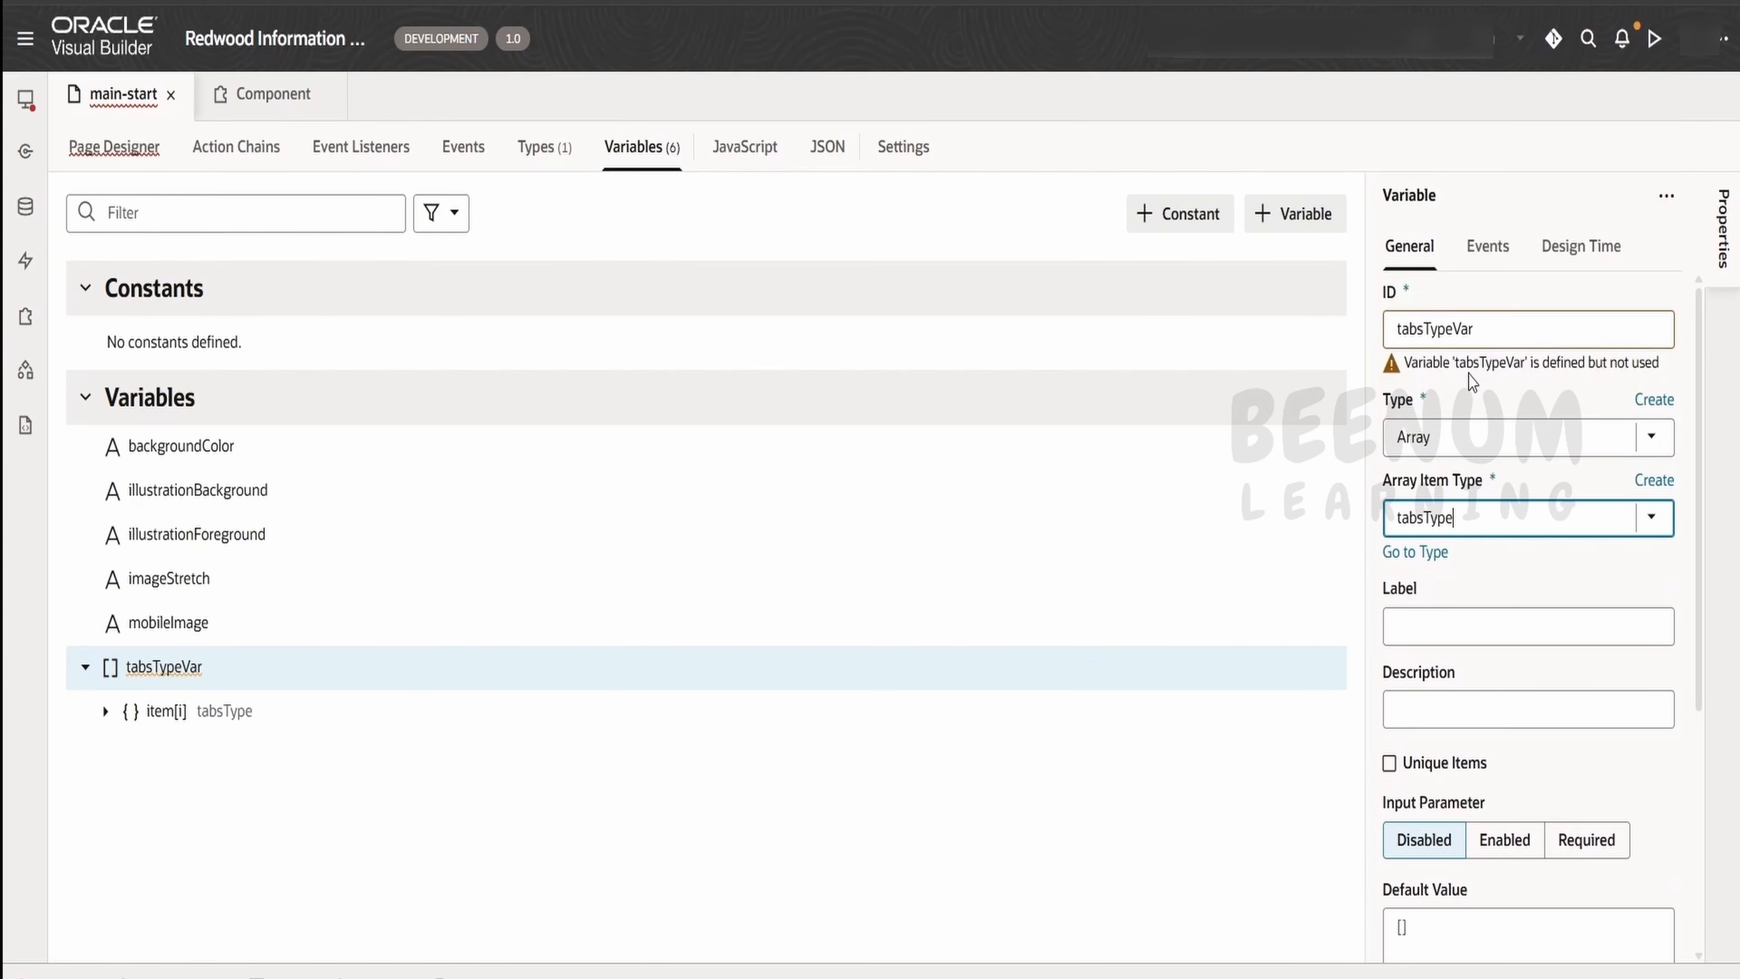
Rename the new array variable as tabsArray
double_click(1501, 338)
key("Right")
key("BackSpace")
key("BackSpace")
key("BackSpace")
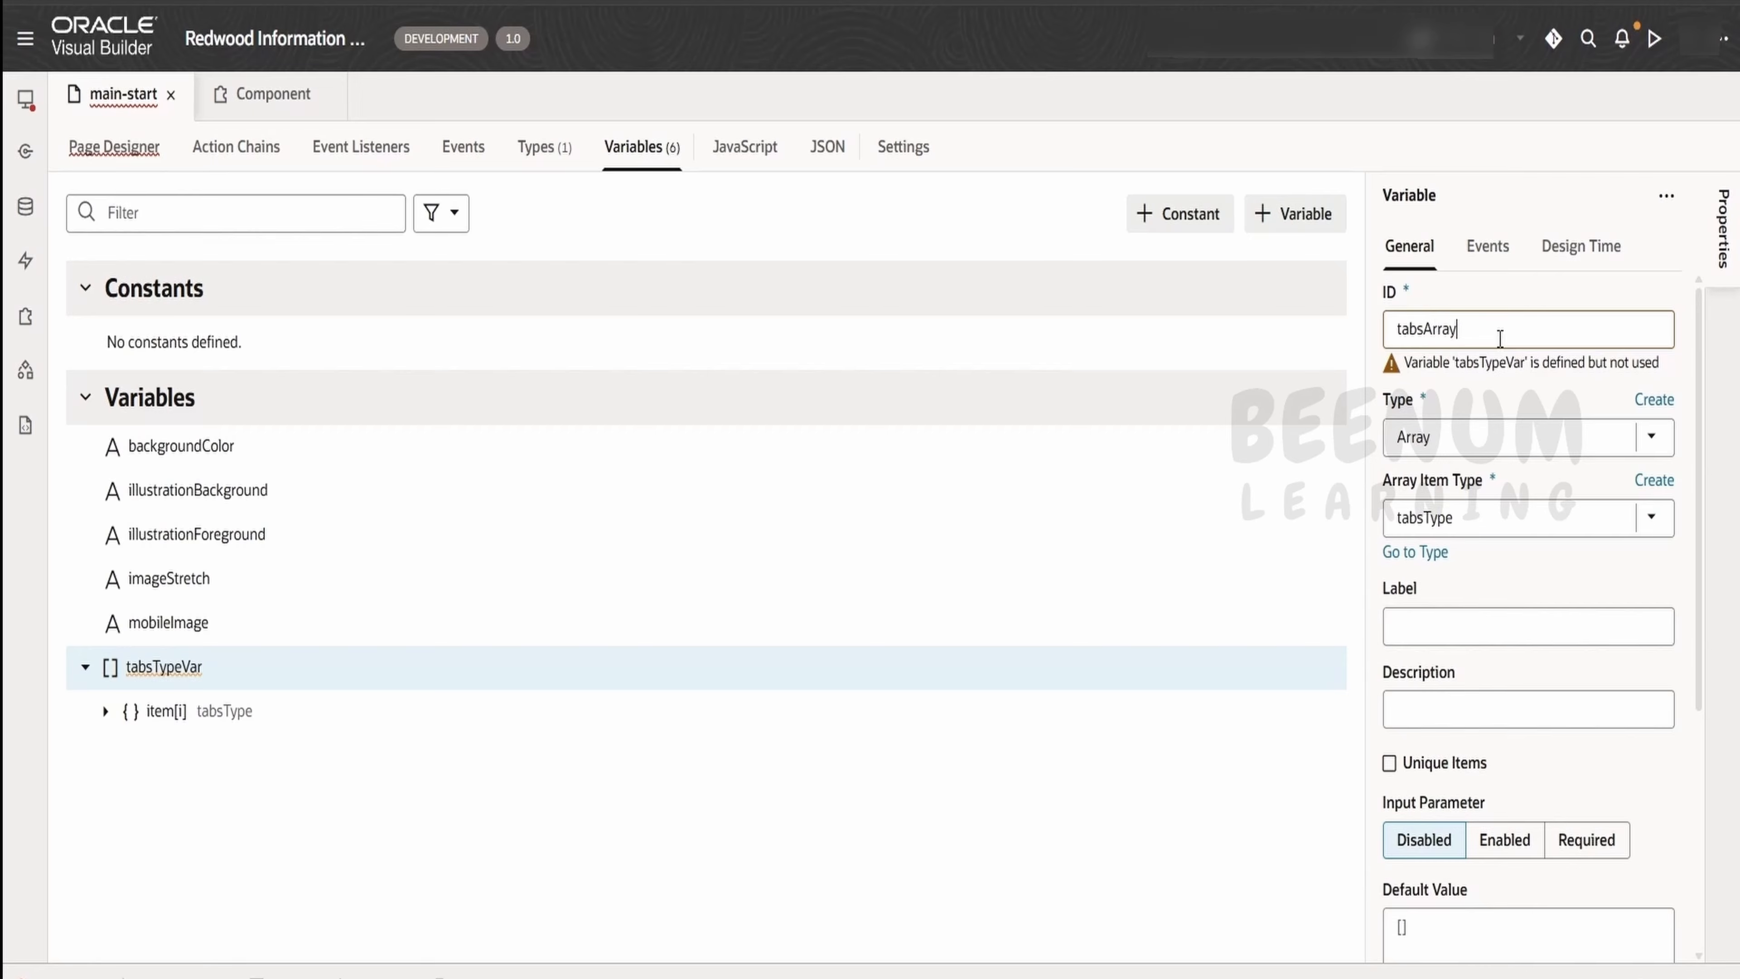
Begin the default value of tabsArray as a JSON array with an object whose id is "1"
scroll(1501, 788, "down", 4)
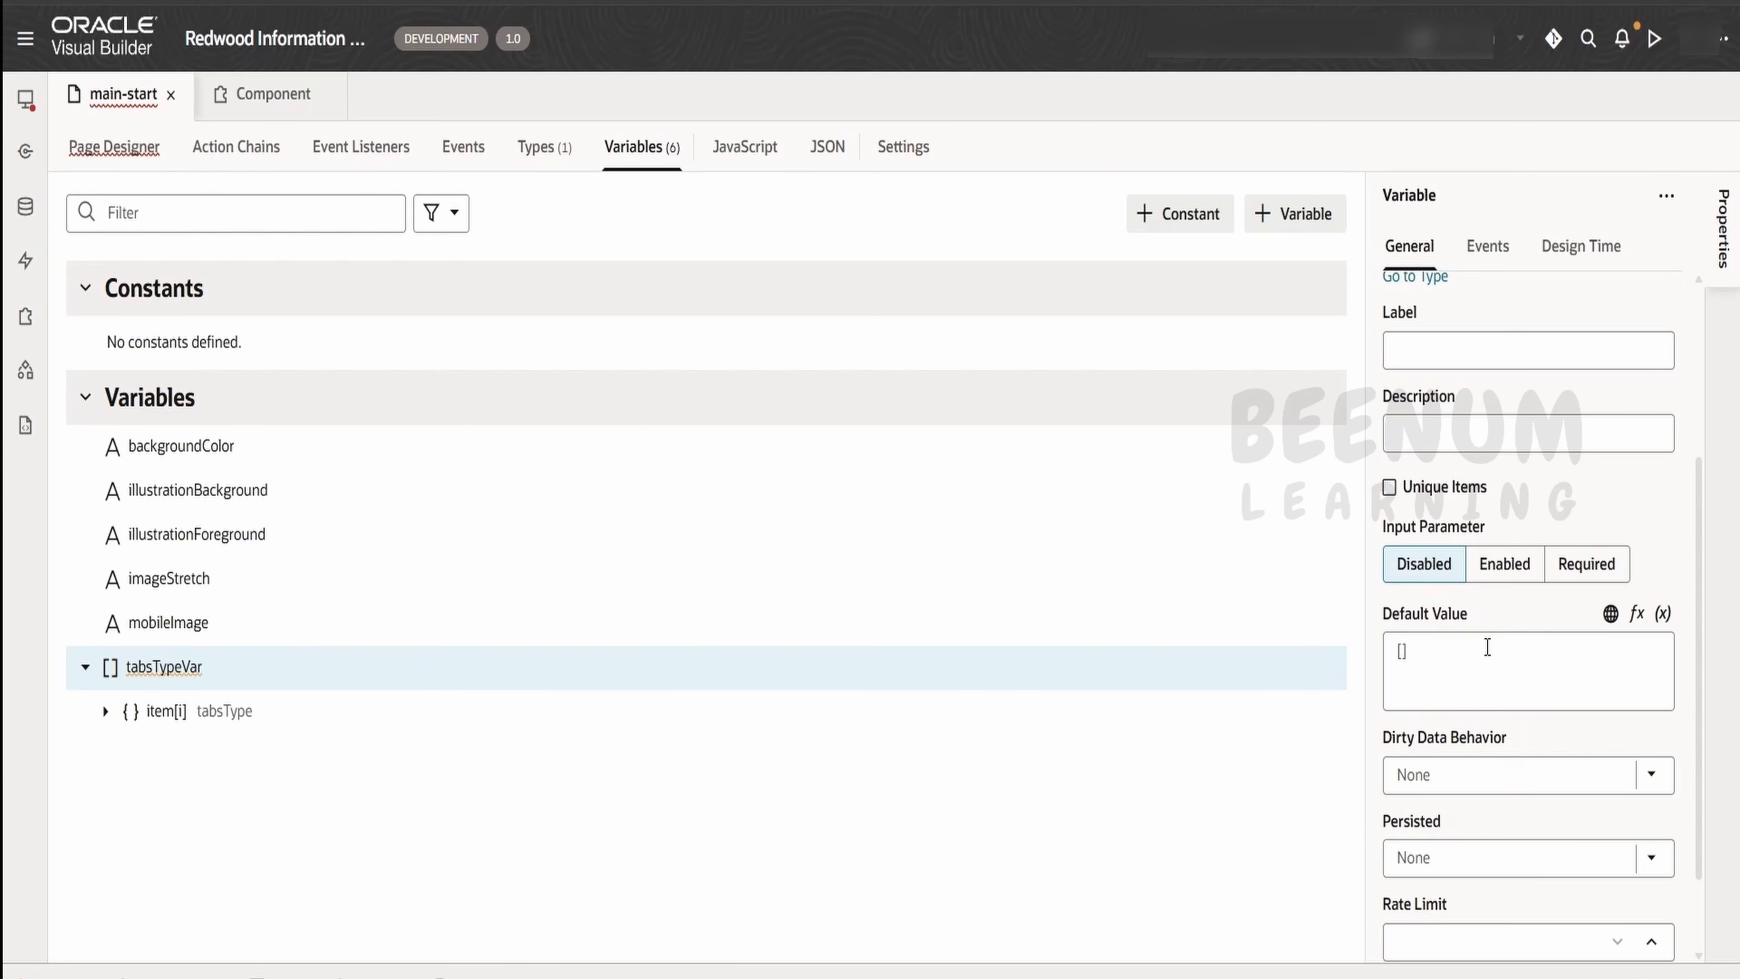
left_click(1489, 655)
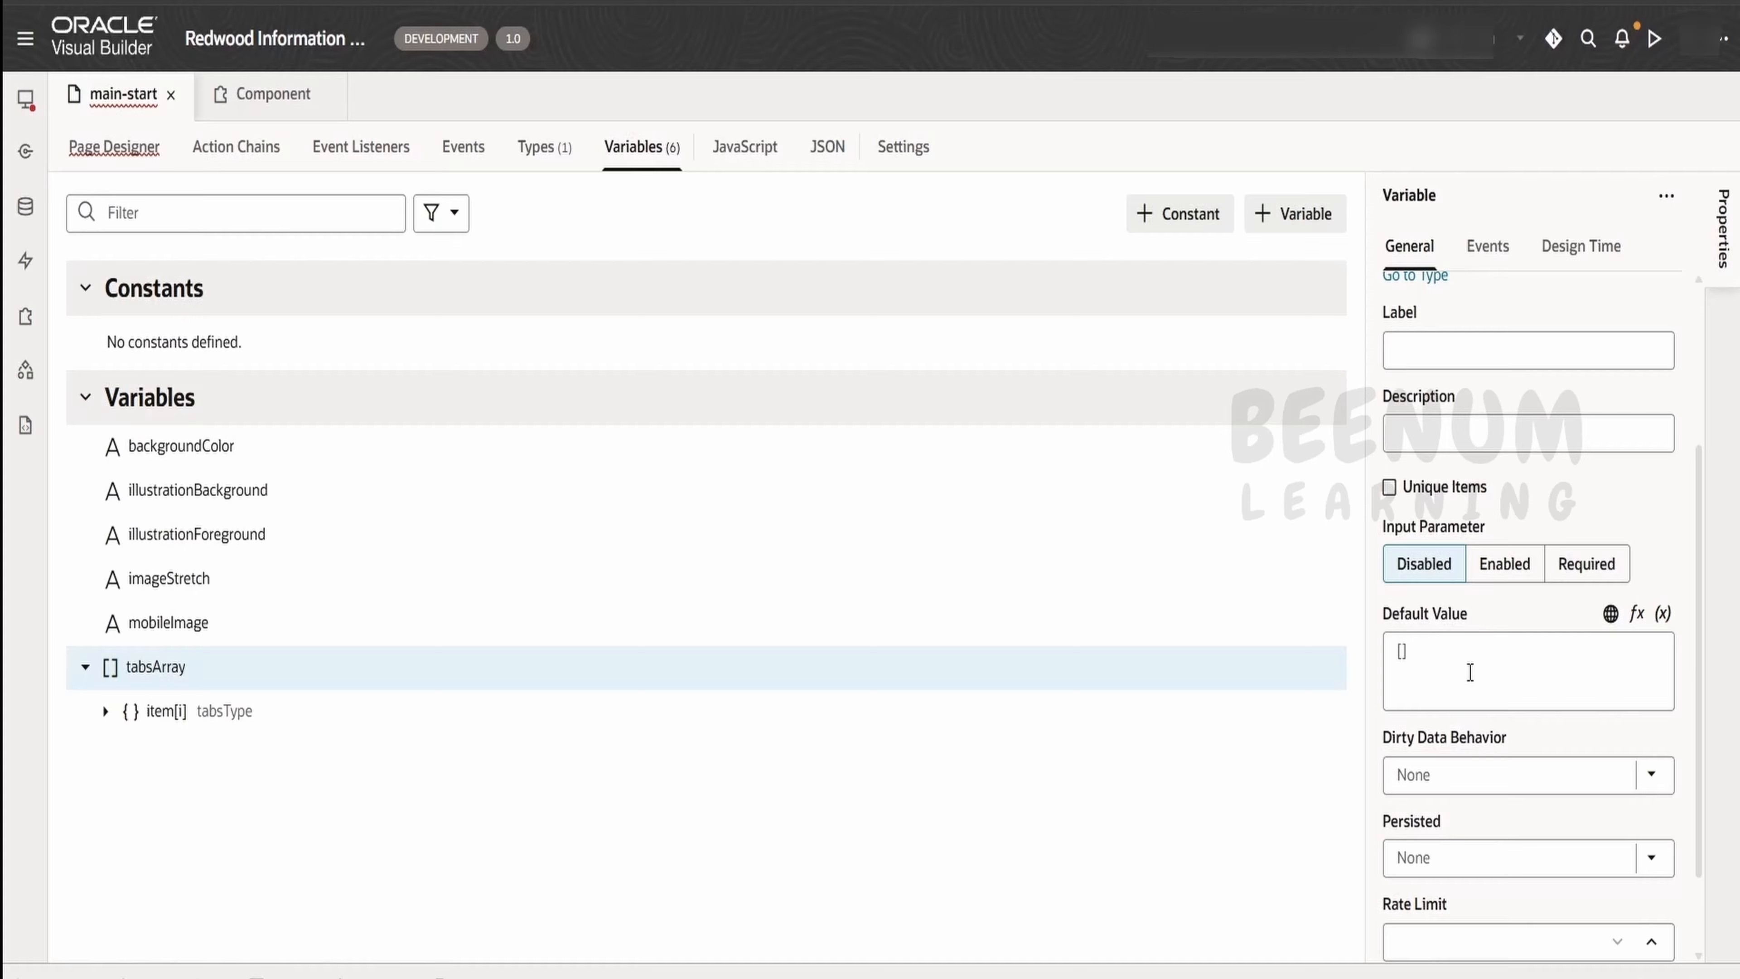
left_click(1469, 671)
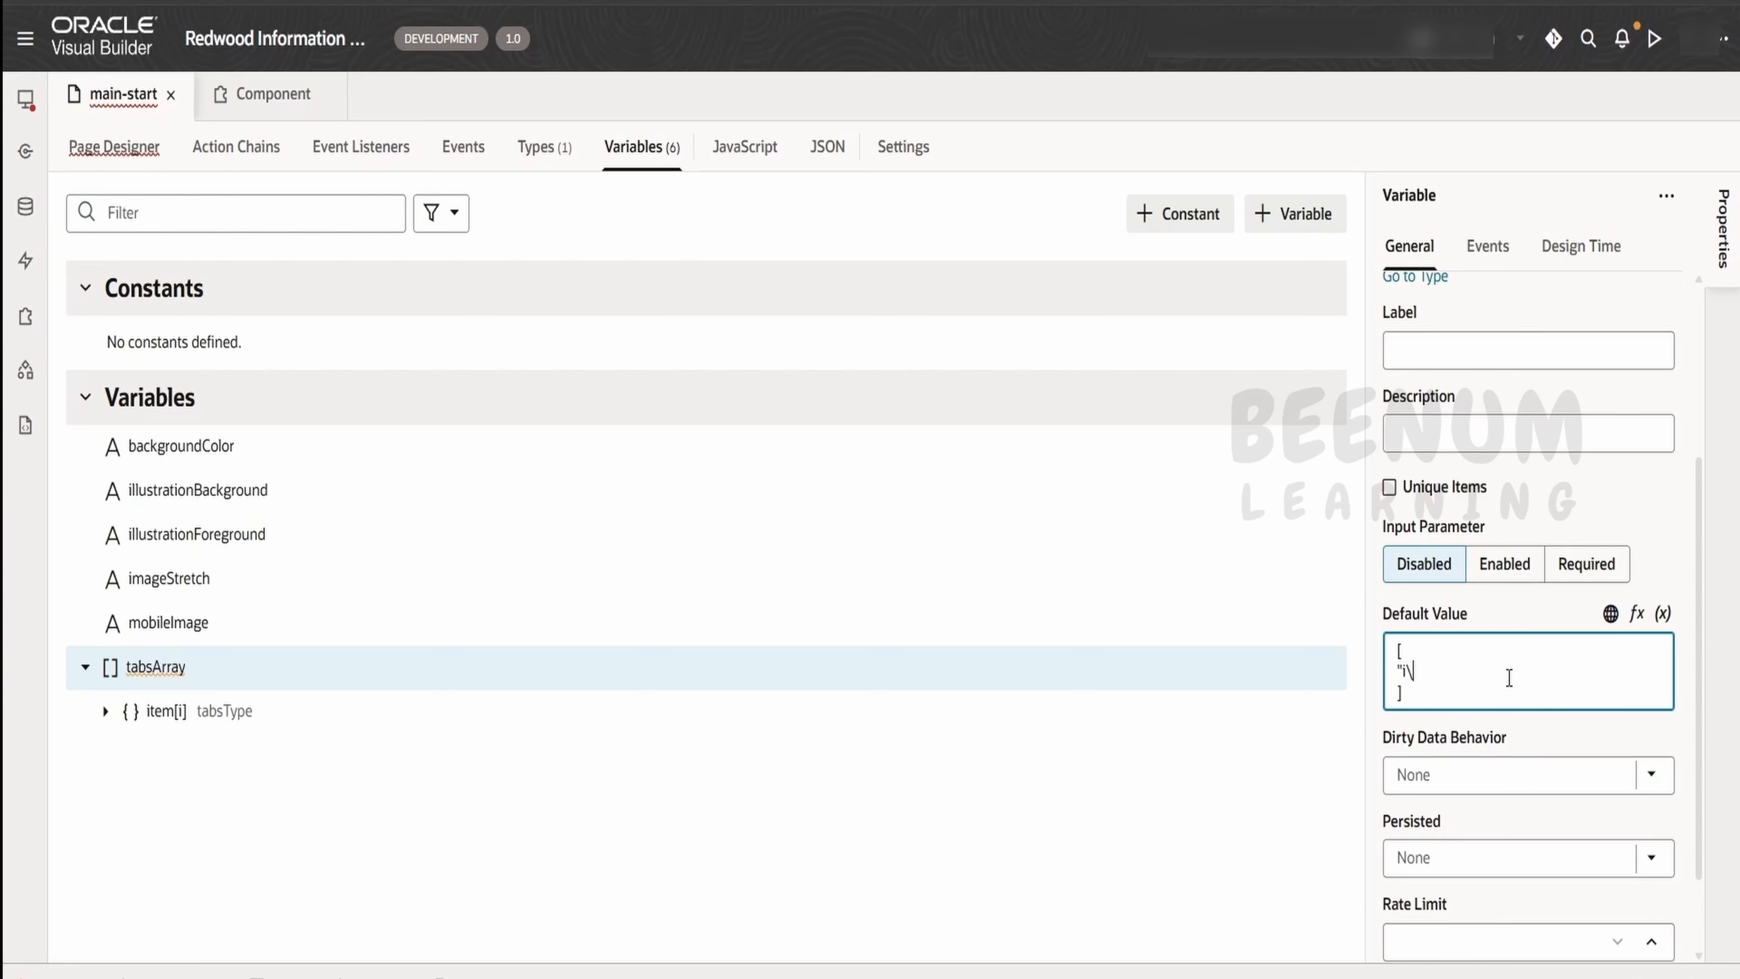
type("{")
key("Return")
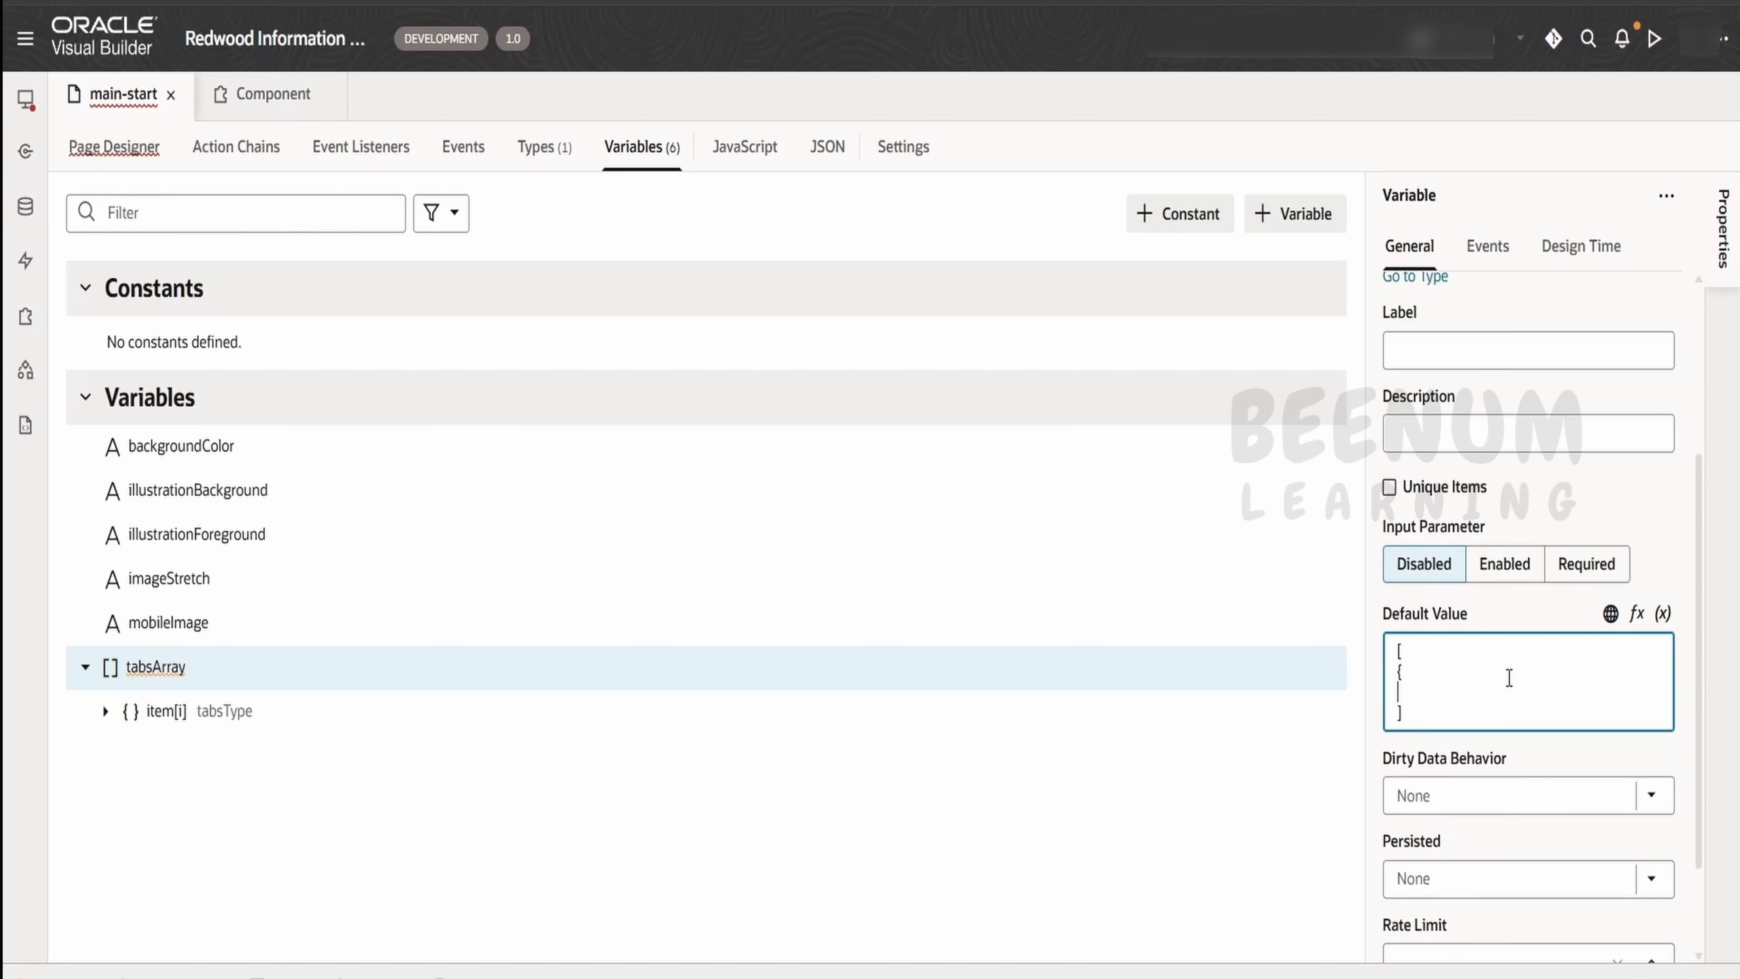
key("Return")
type("\"id\":\"")
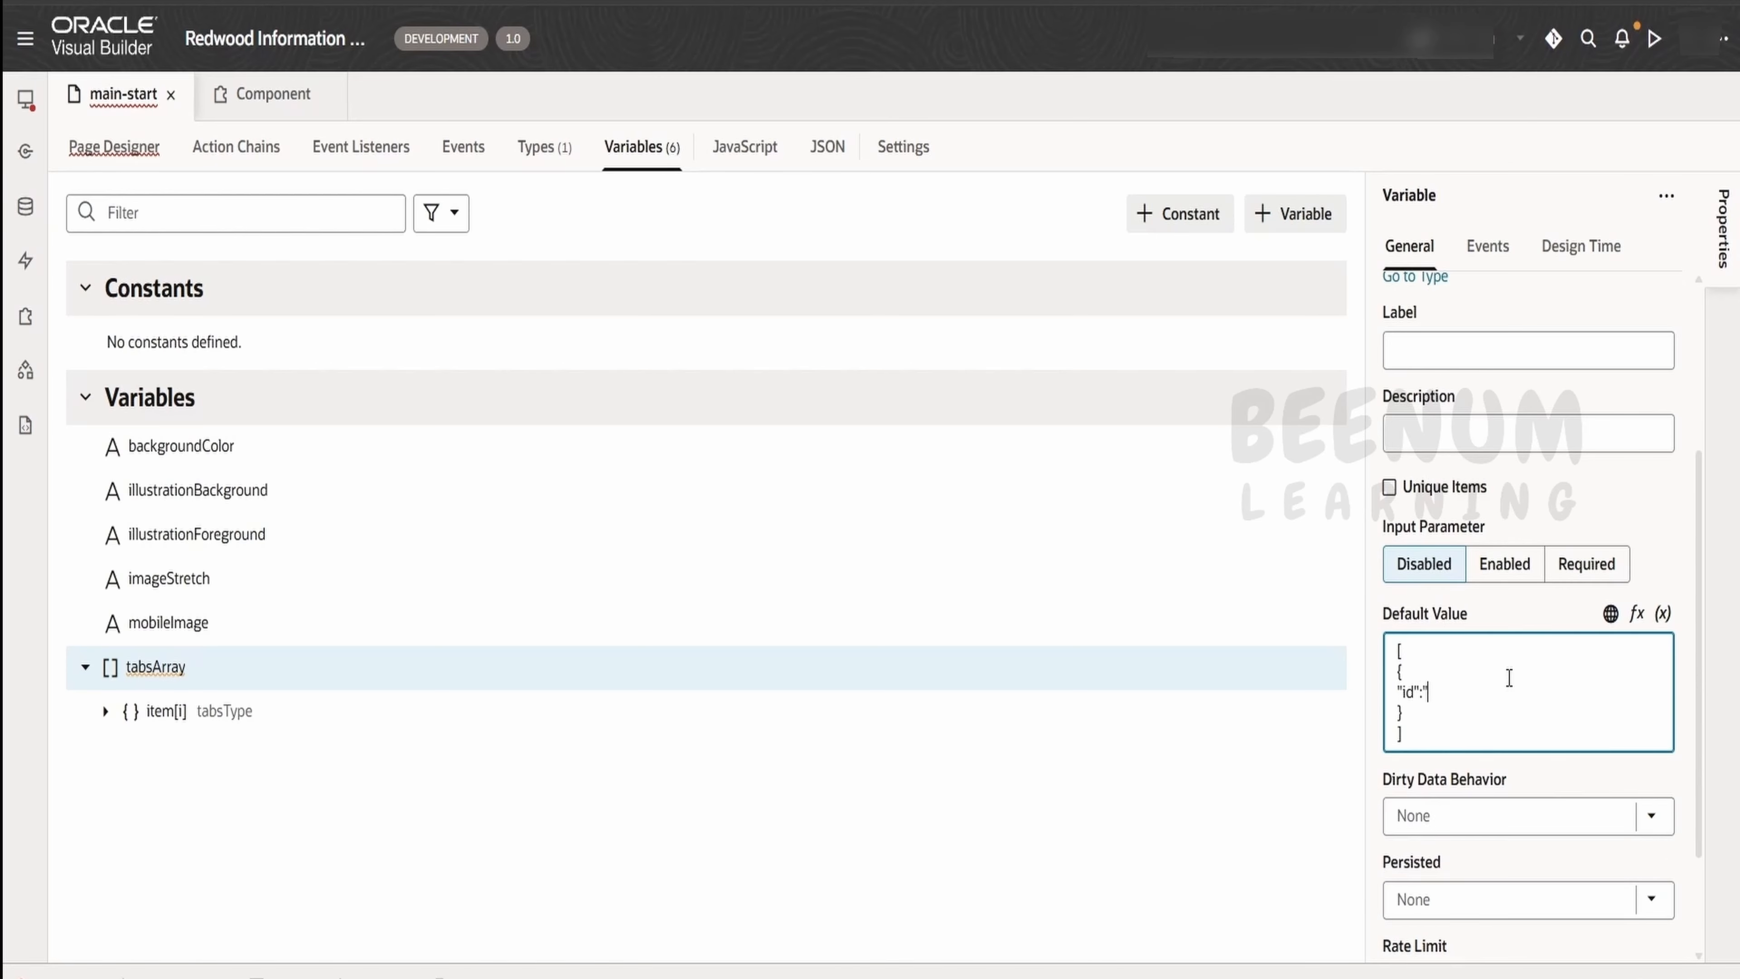
type("1\",")
key("Return")
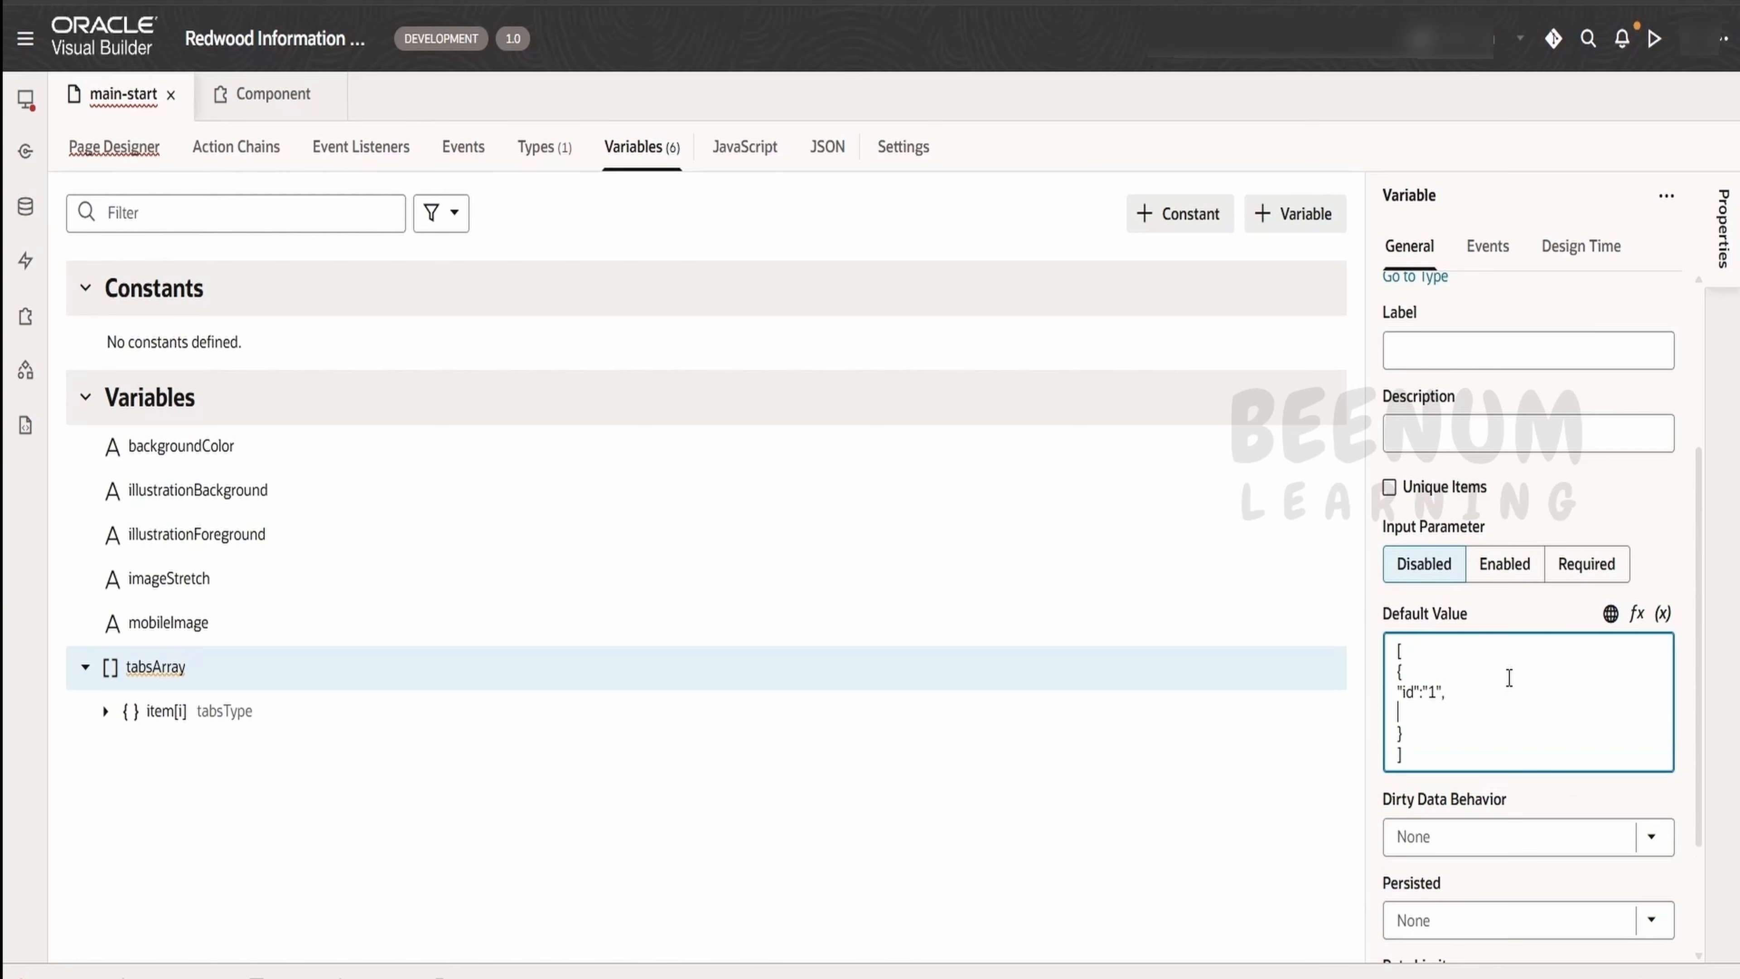
Check the id field of the TabItem structure in the Information Organizer documentation
left_click(255, 97)
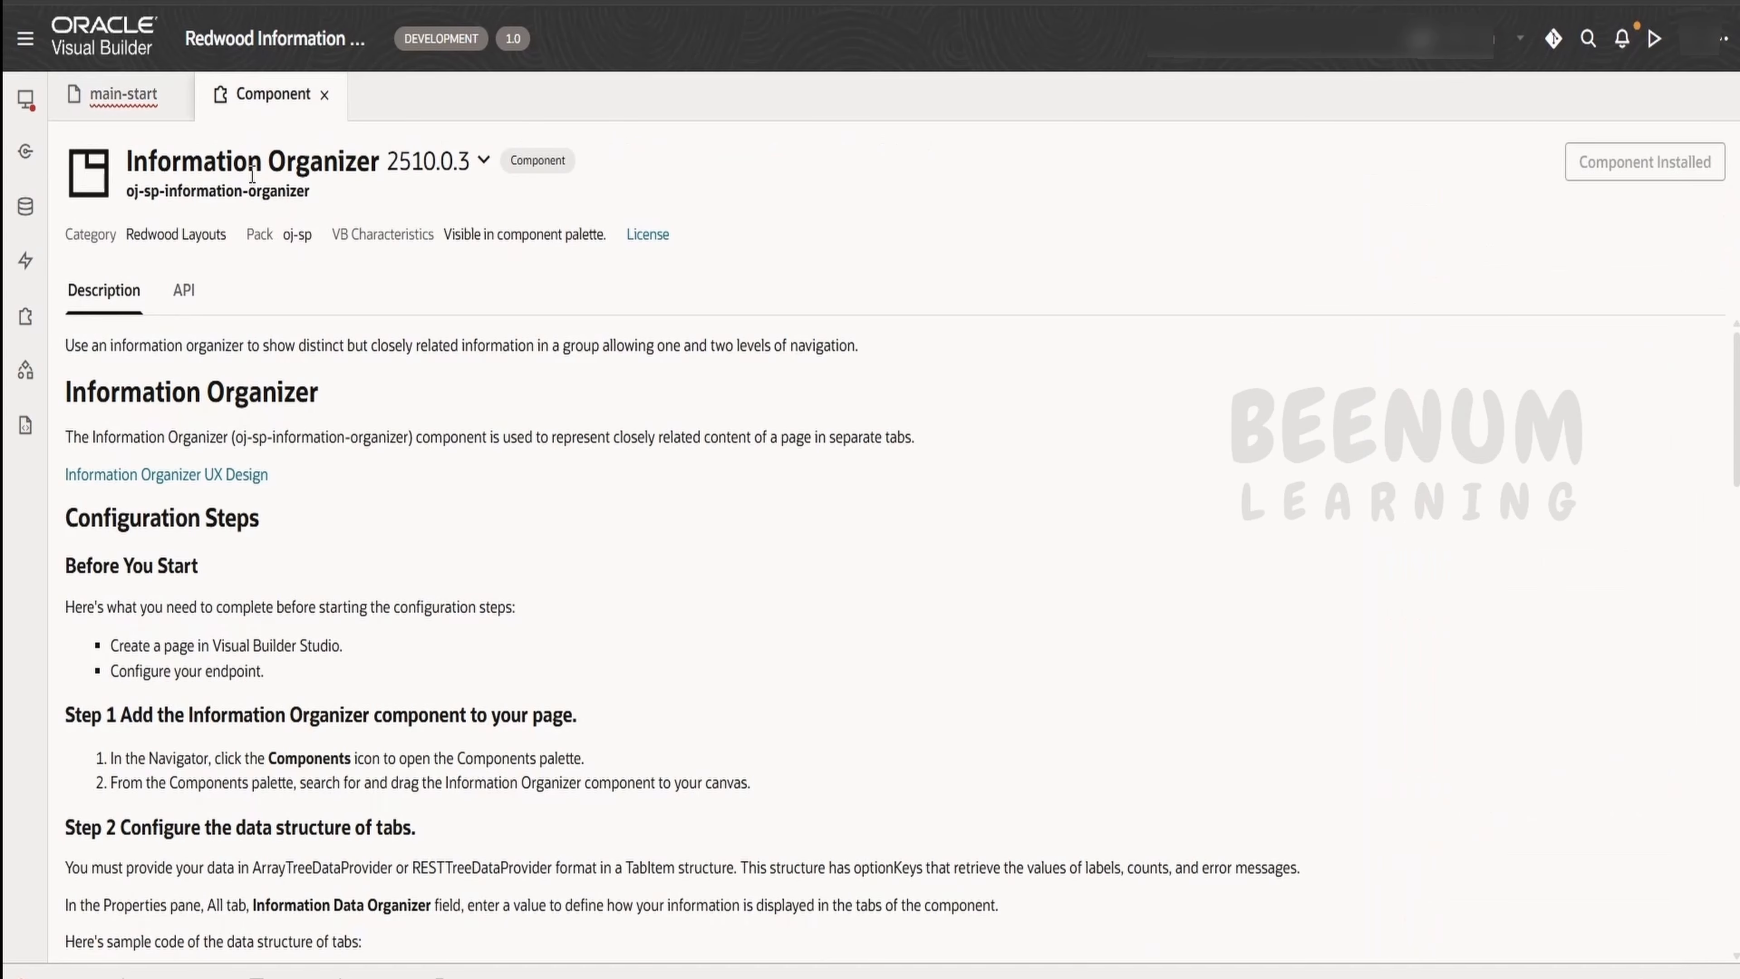
scroll(165, 637, "down", 6)
left_click_drag(63, 638, 162, 636)
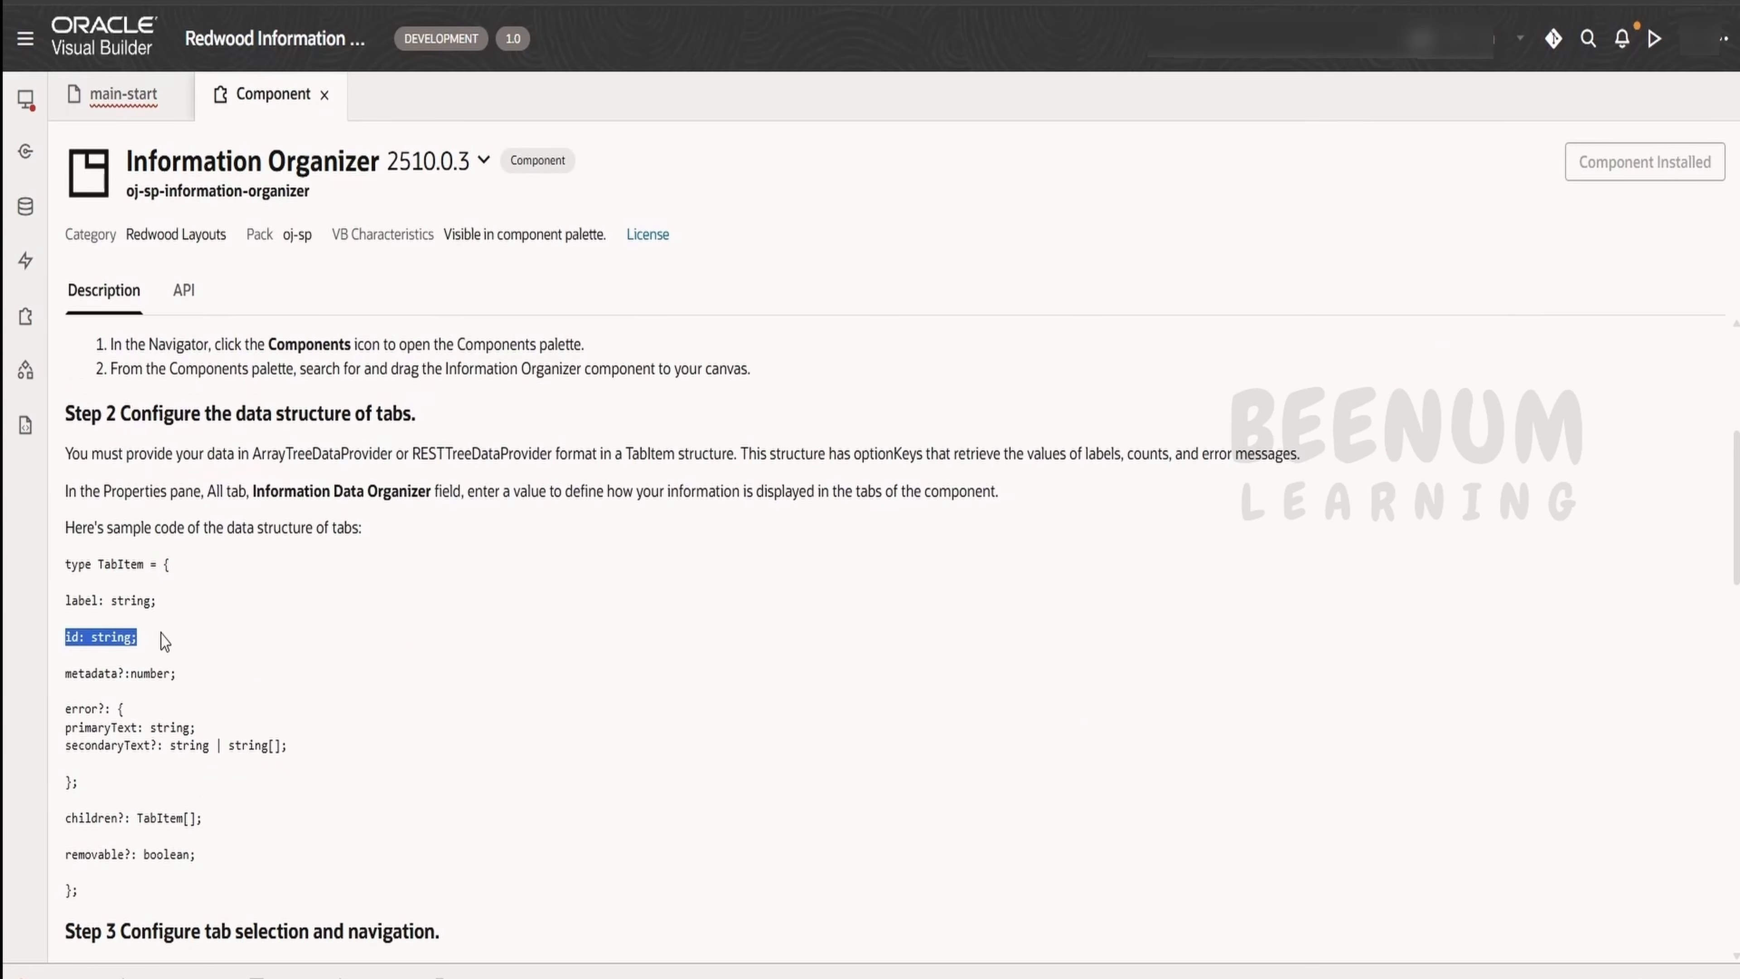
Back on main-start, enter a JSON object with id "1" and label "Me" in the default value of tabsArray
left_click(127, 92)
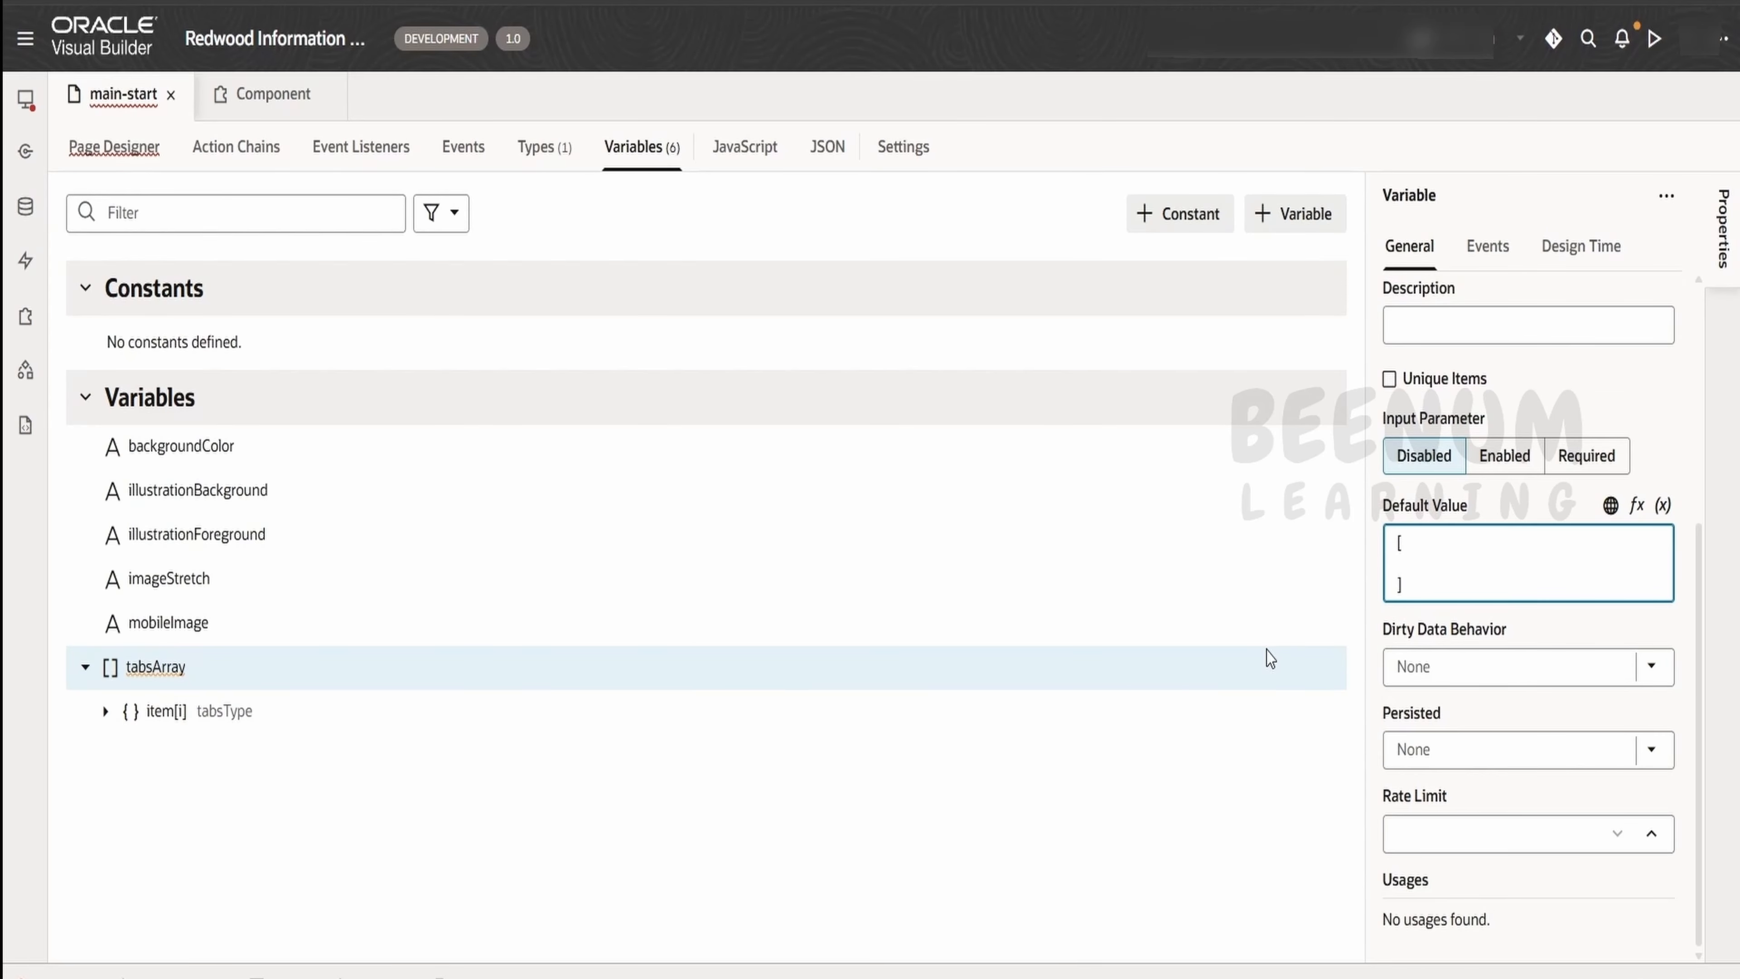
type("{")
key("Return")
type("}")
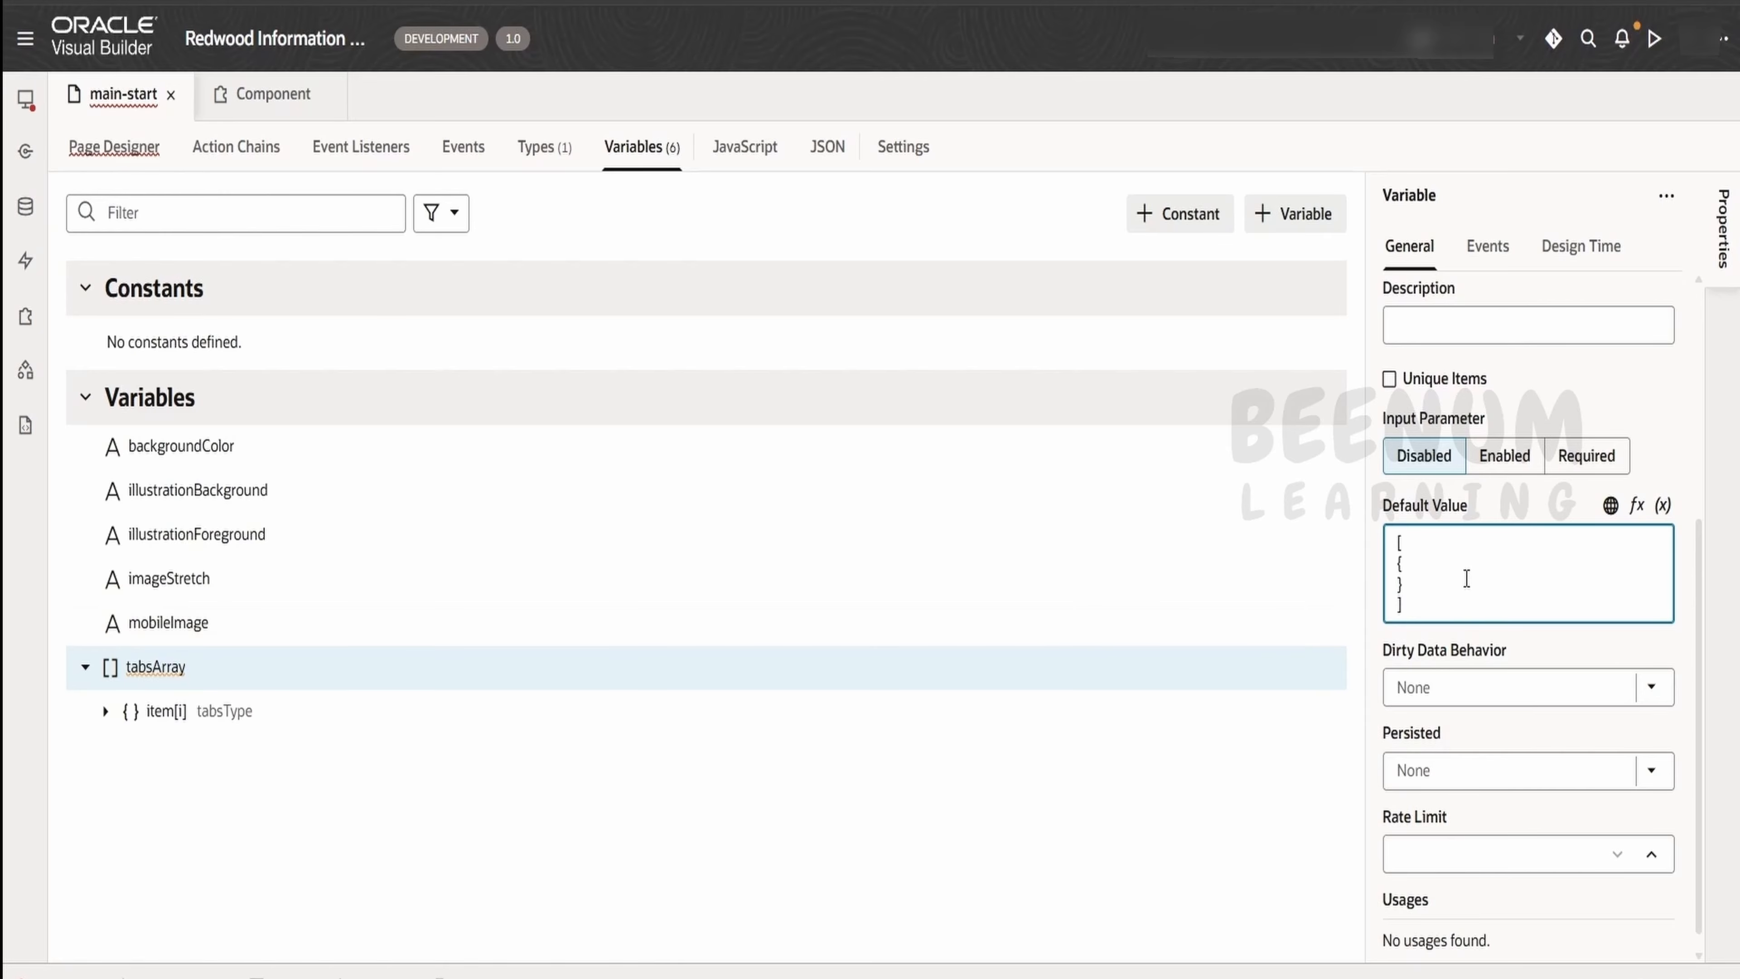
key("Return")
type("\"id\":\"")
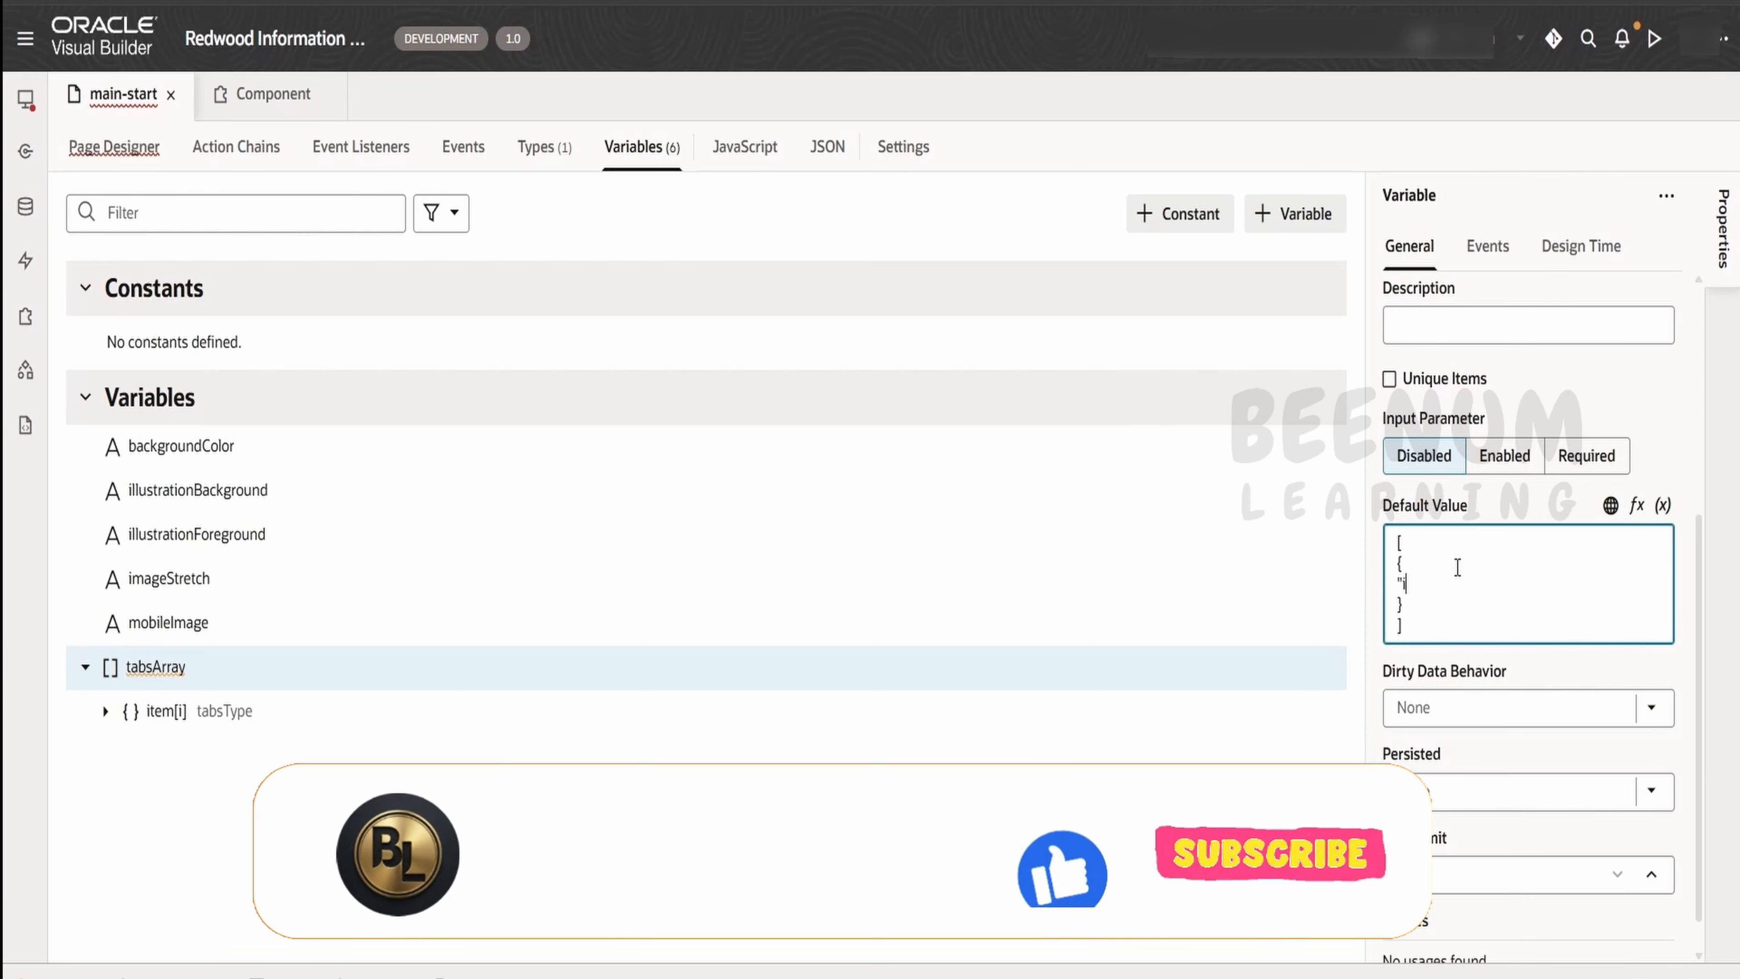
type("1\",")
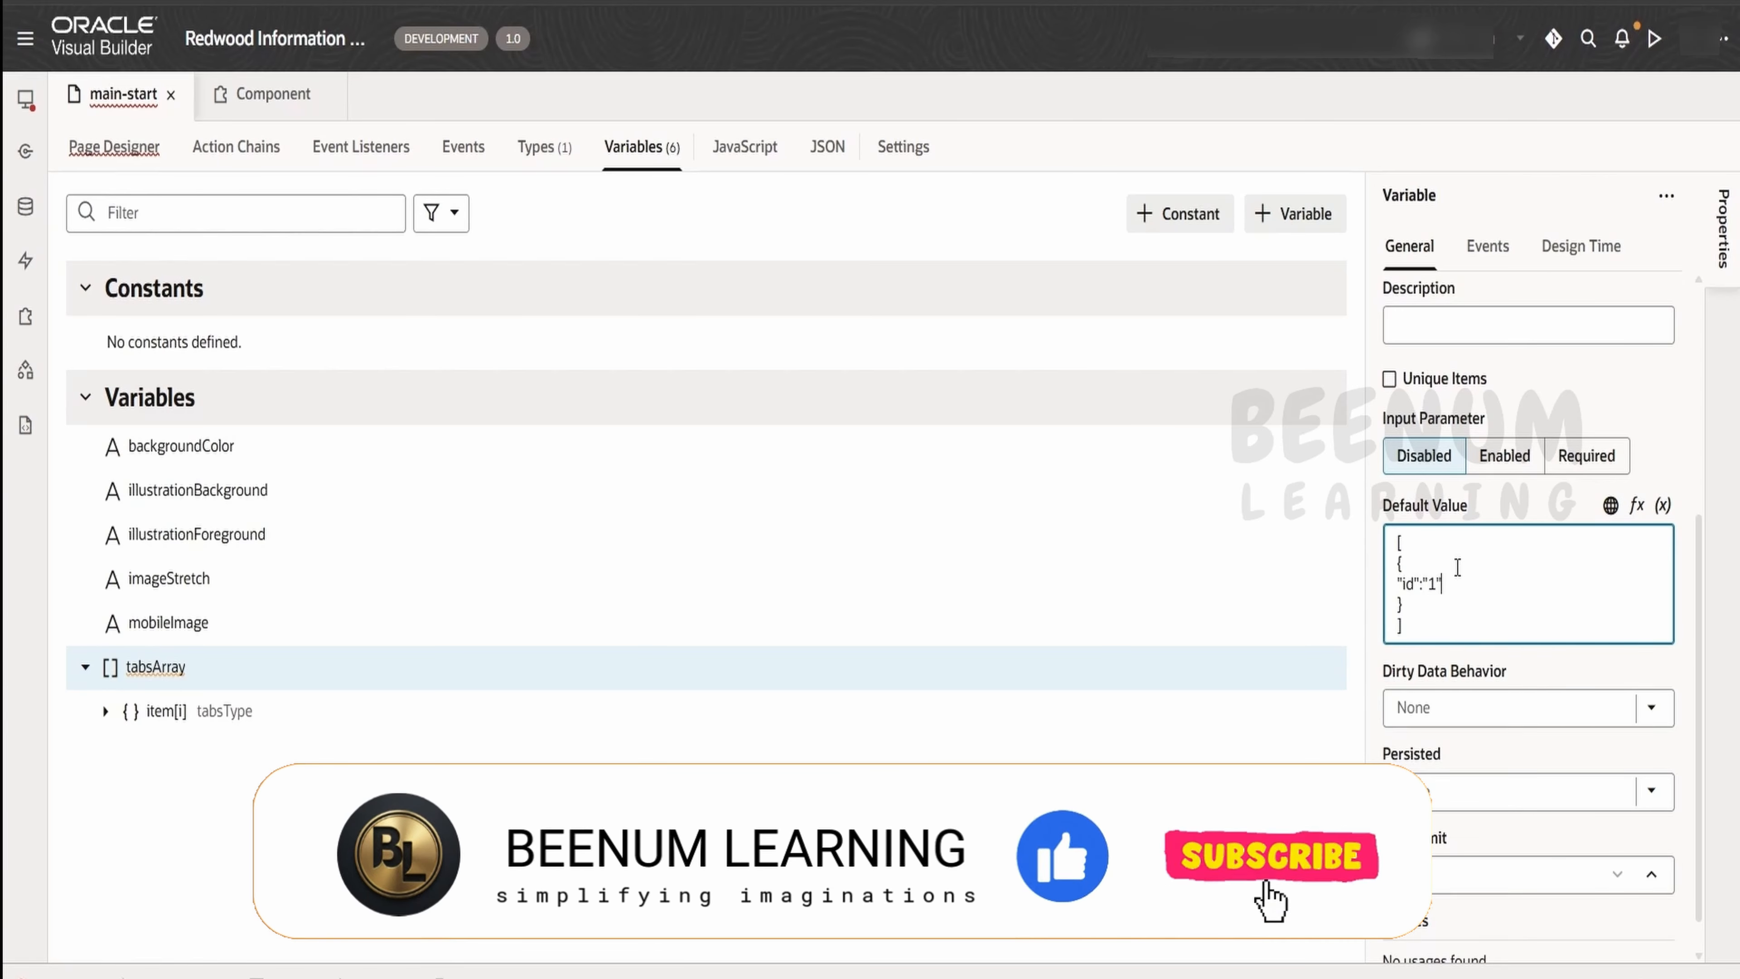
key("Return")
type("\"la")
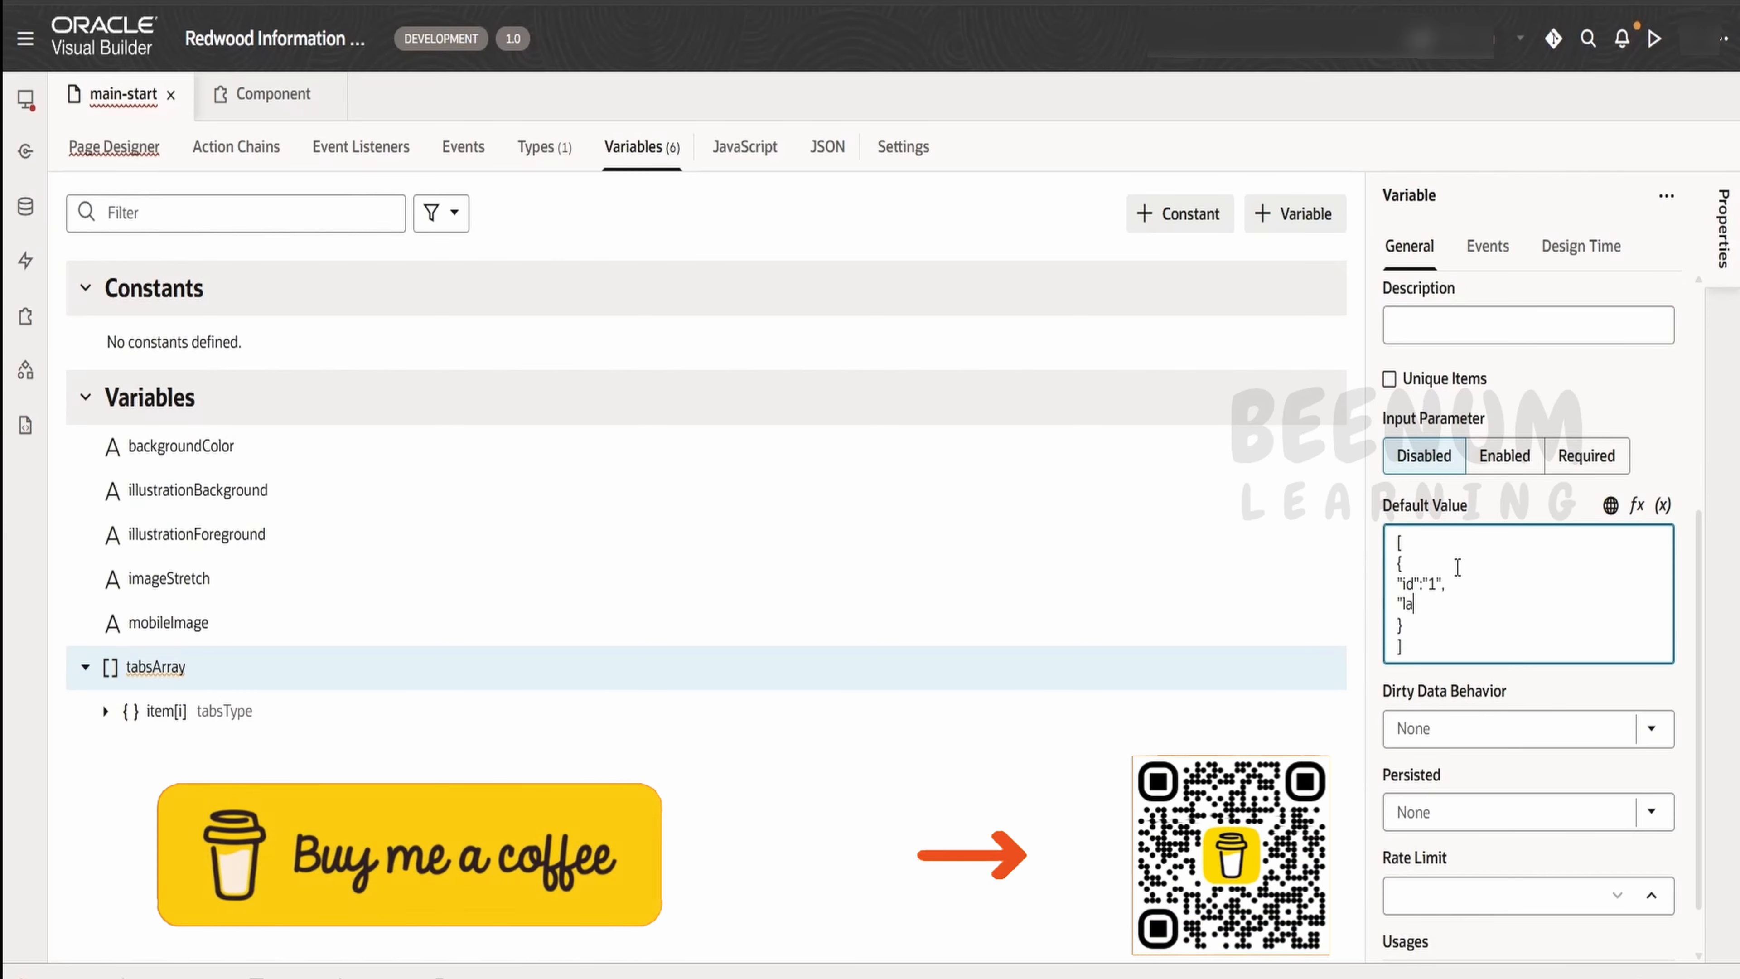
type("bel\":\"Me")
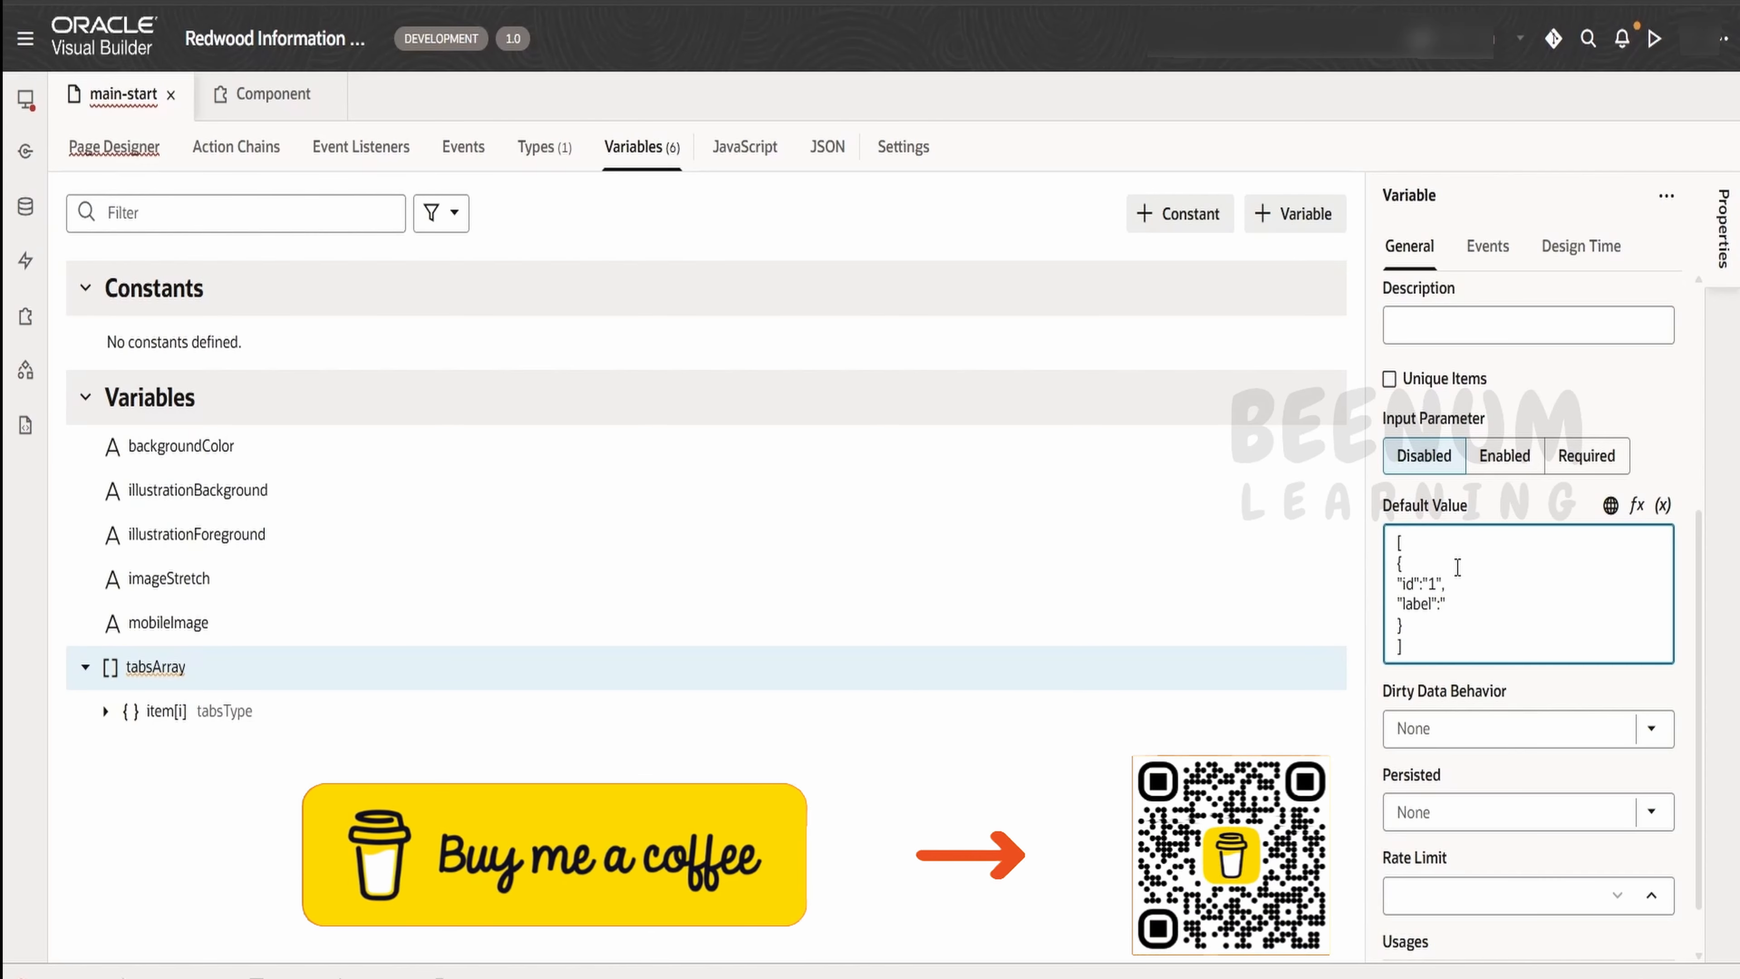
type("\"")
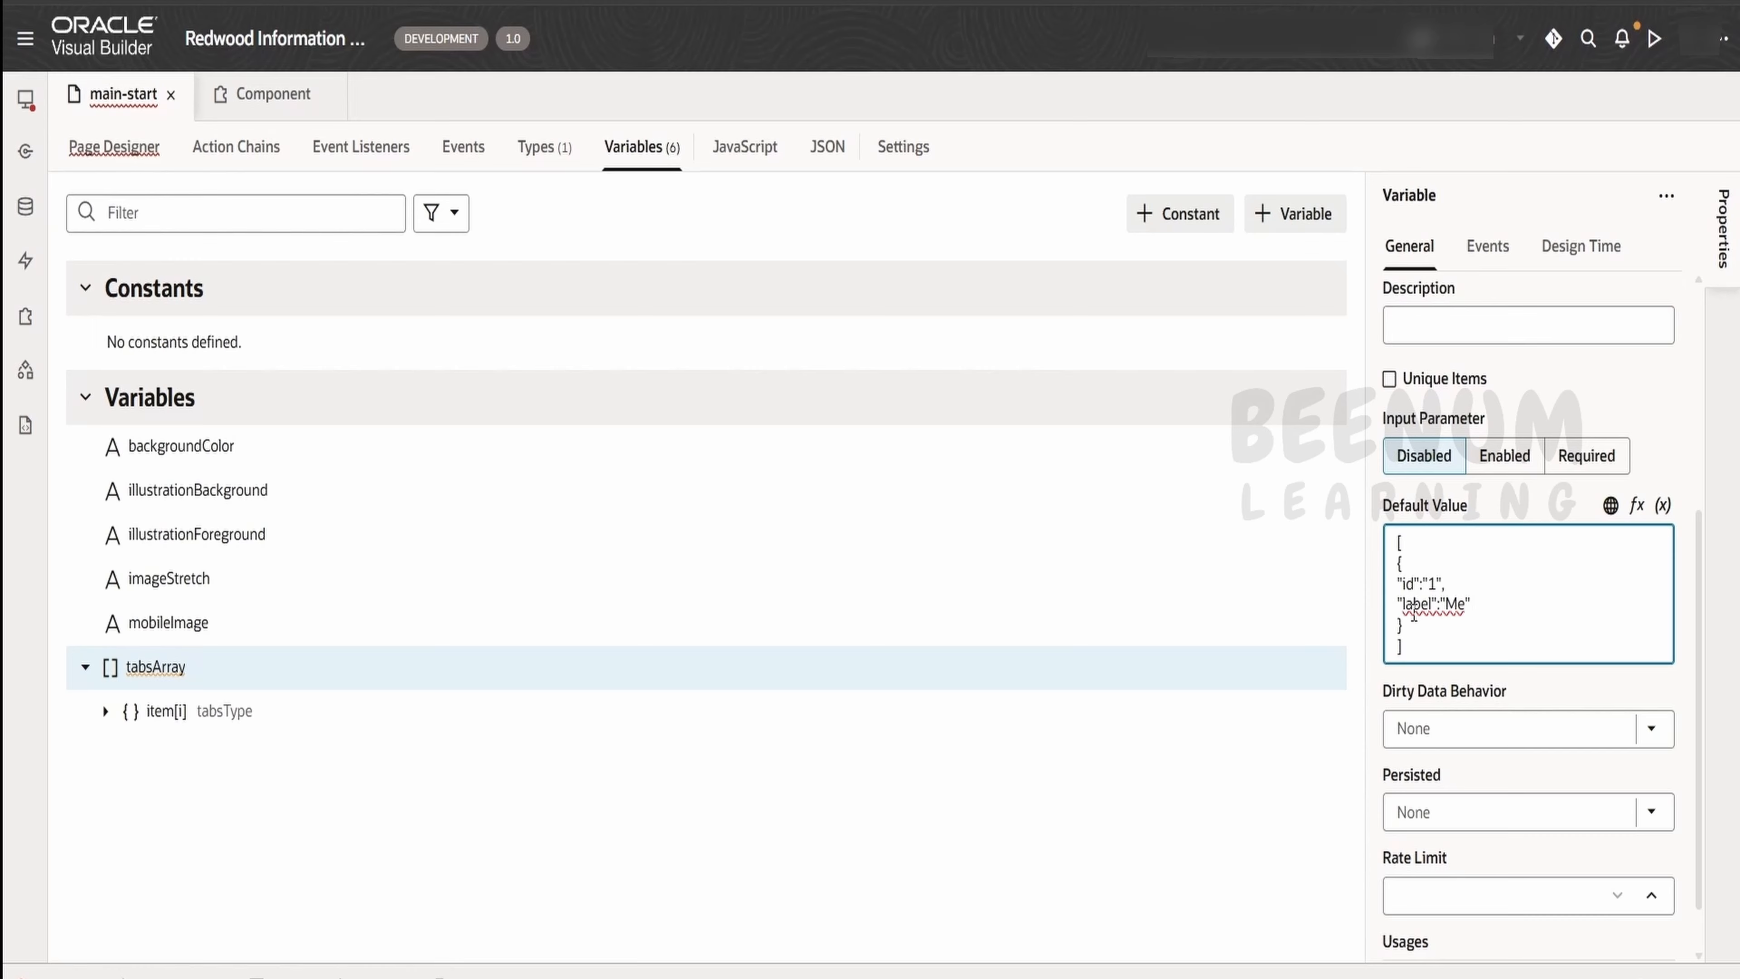
Add a second object with id "2" and label "Group" to the default value of tabsArray
left_click_drag(1431, 632, 1396, 563)
key("ctrl+c")
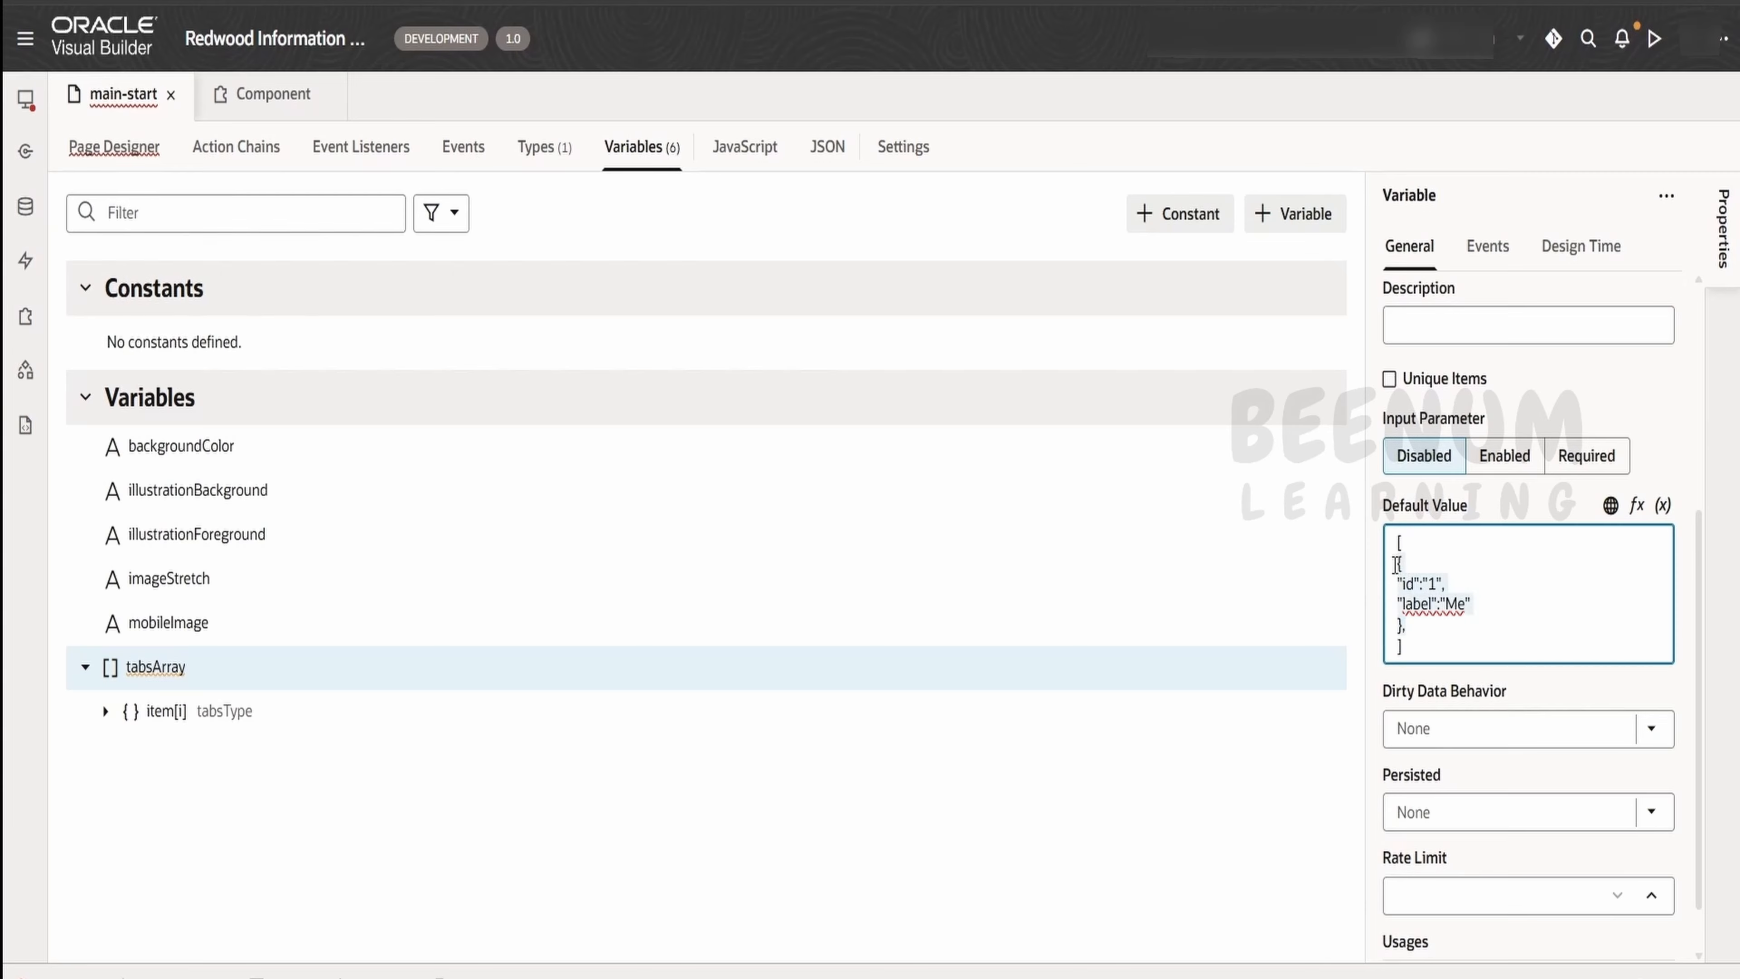
left_click(1433, 623)
key("ctrl+v")
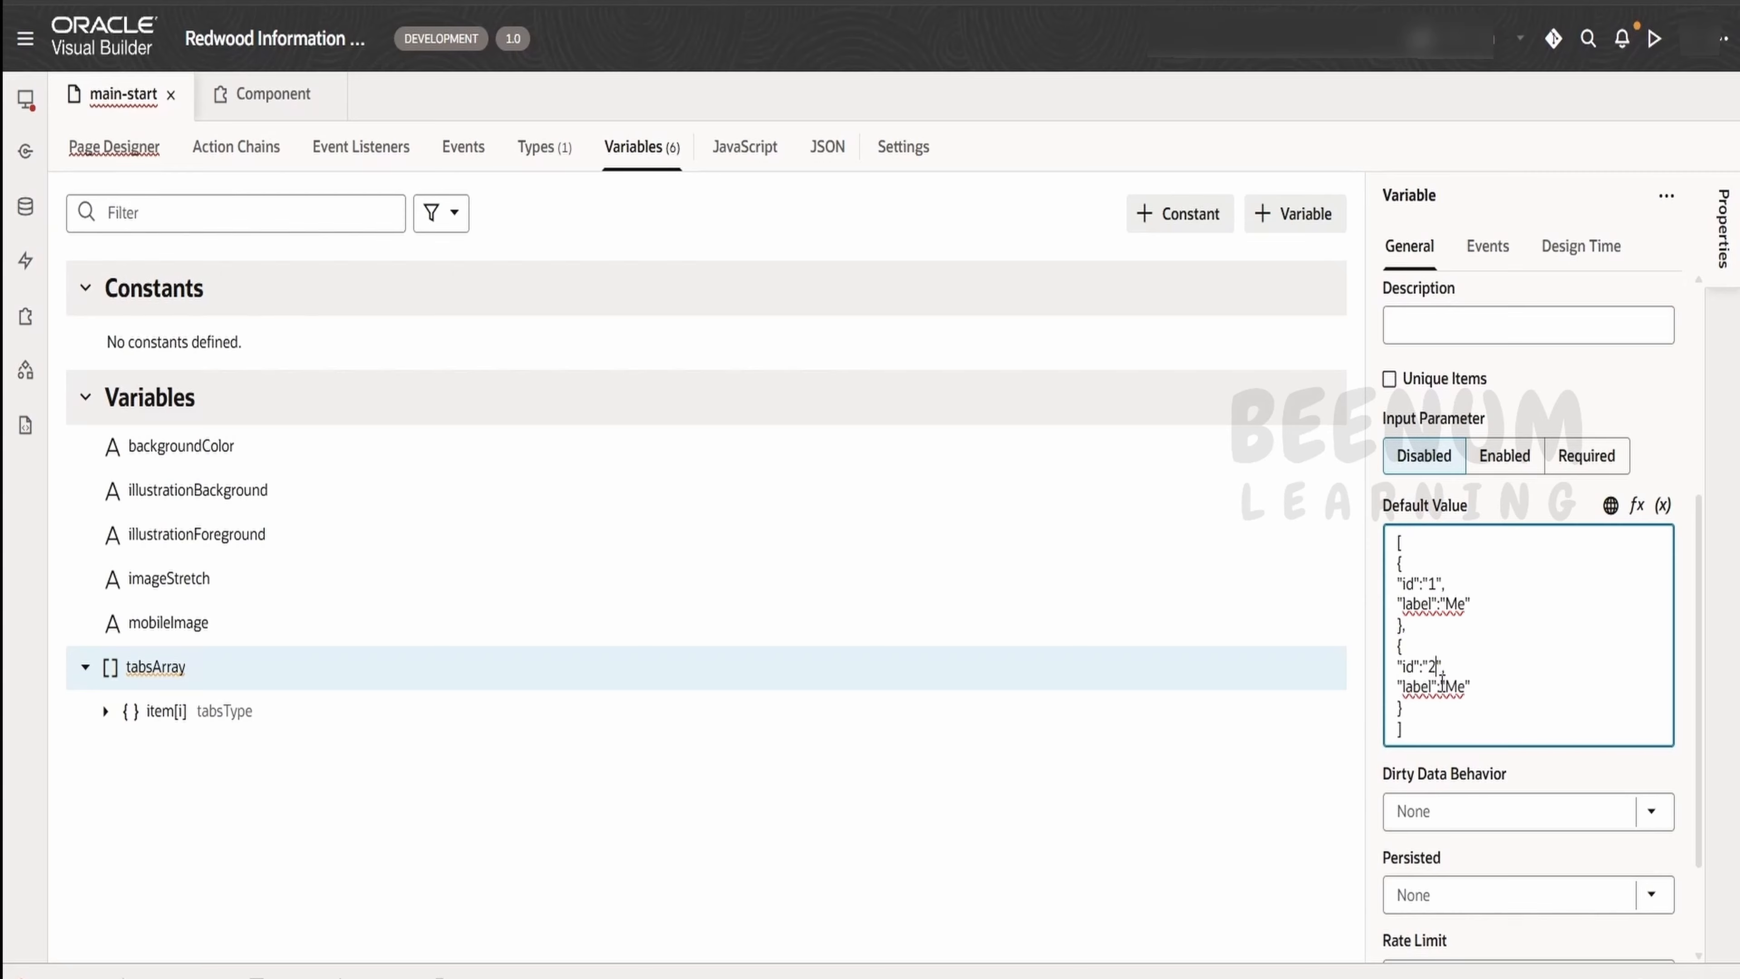
type("Group")
left_click(1299, 773)
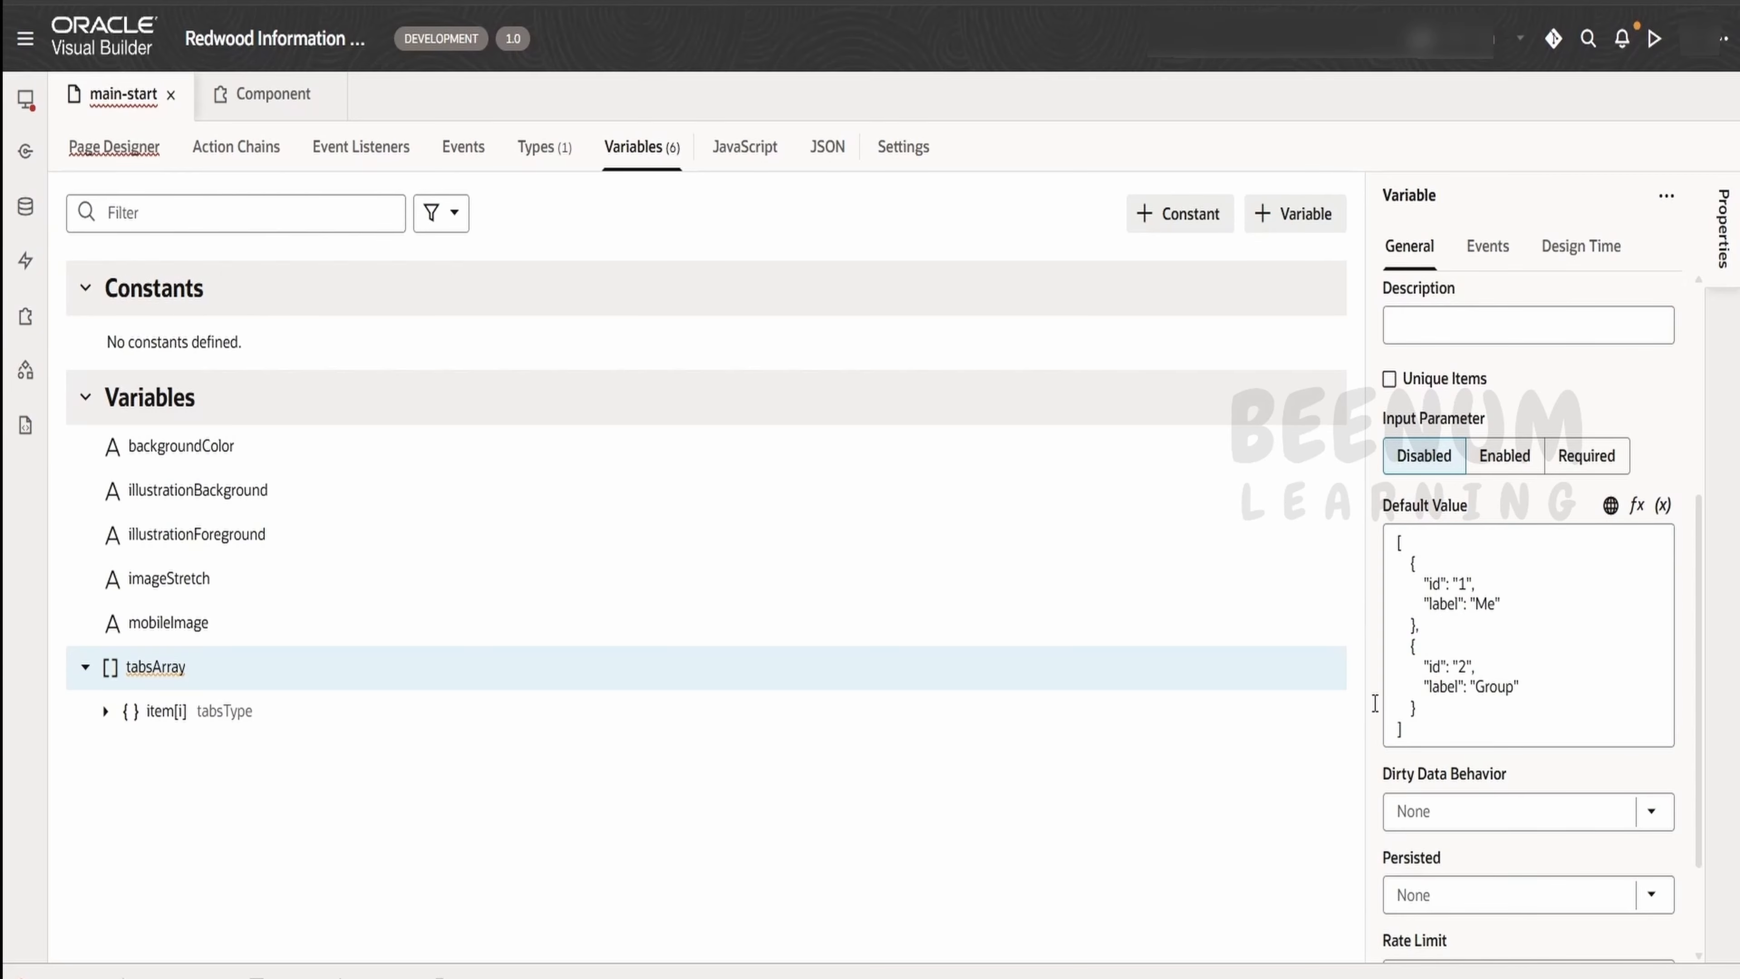
Create an array data provider from tabsArray and rename it as tabsADP
right_click(165, 675)
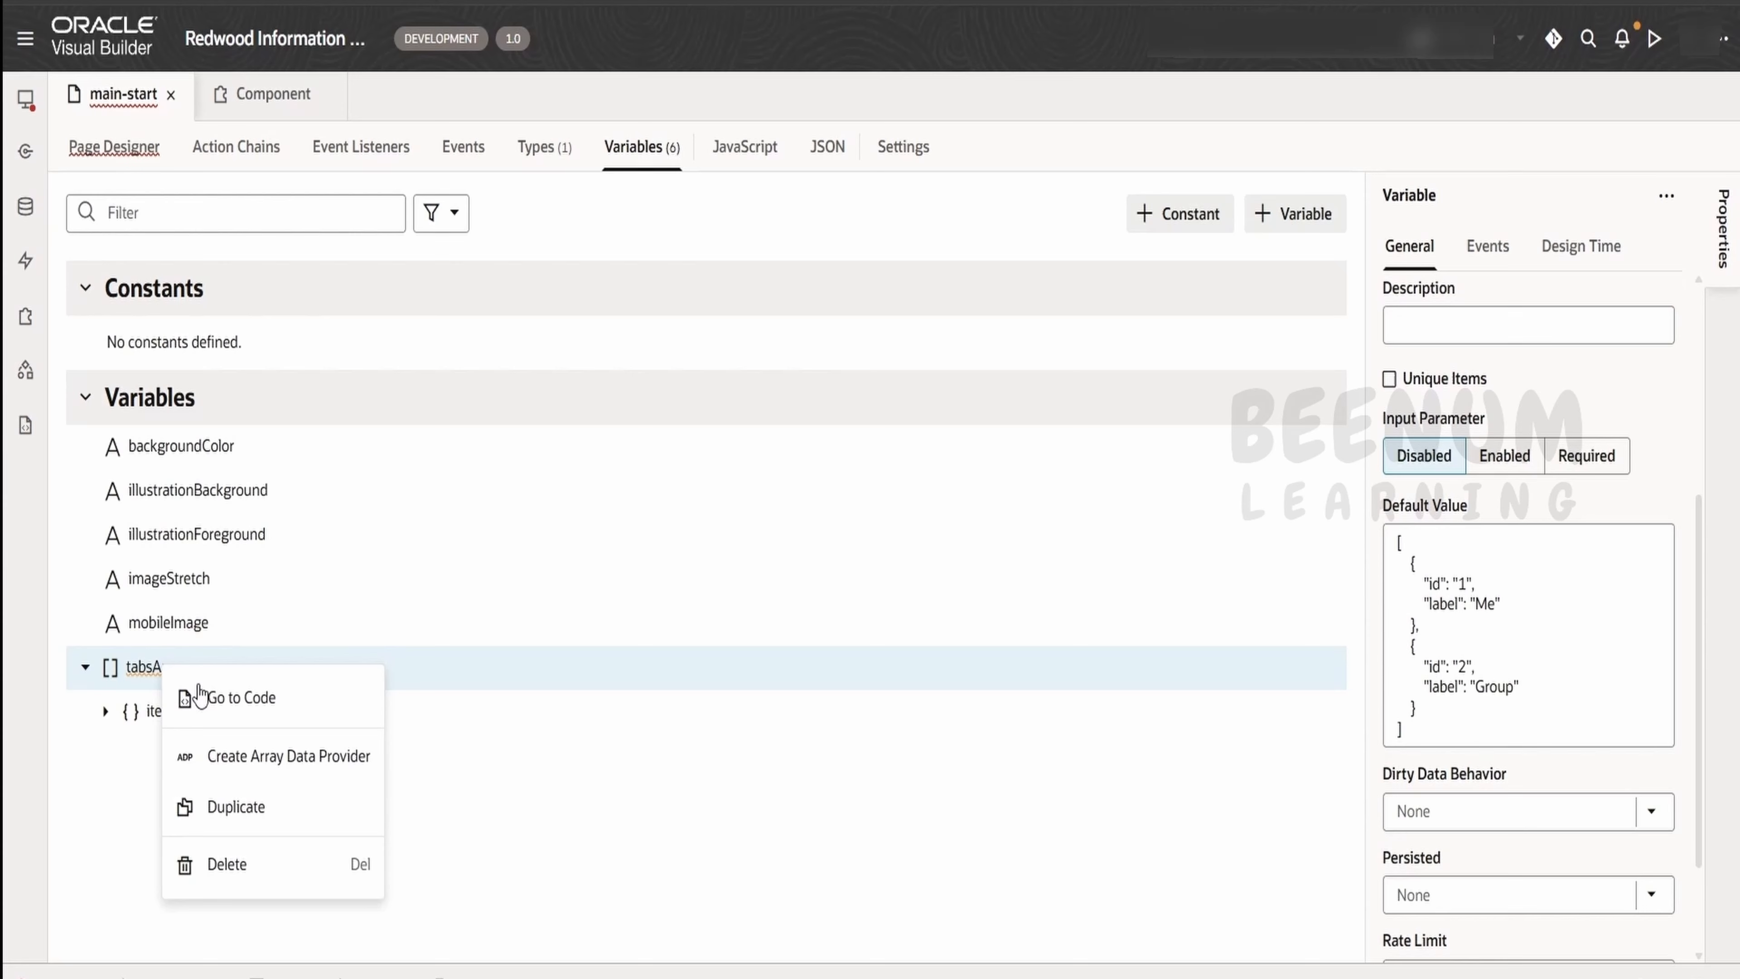
left_click(241, 759)
left_click(1623, 338)
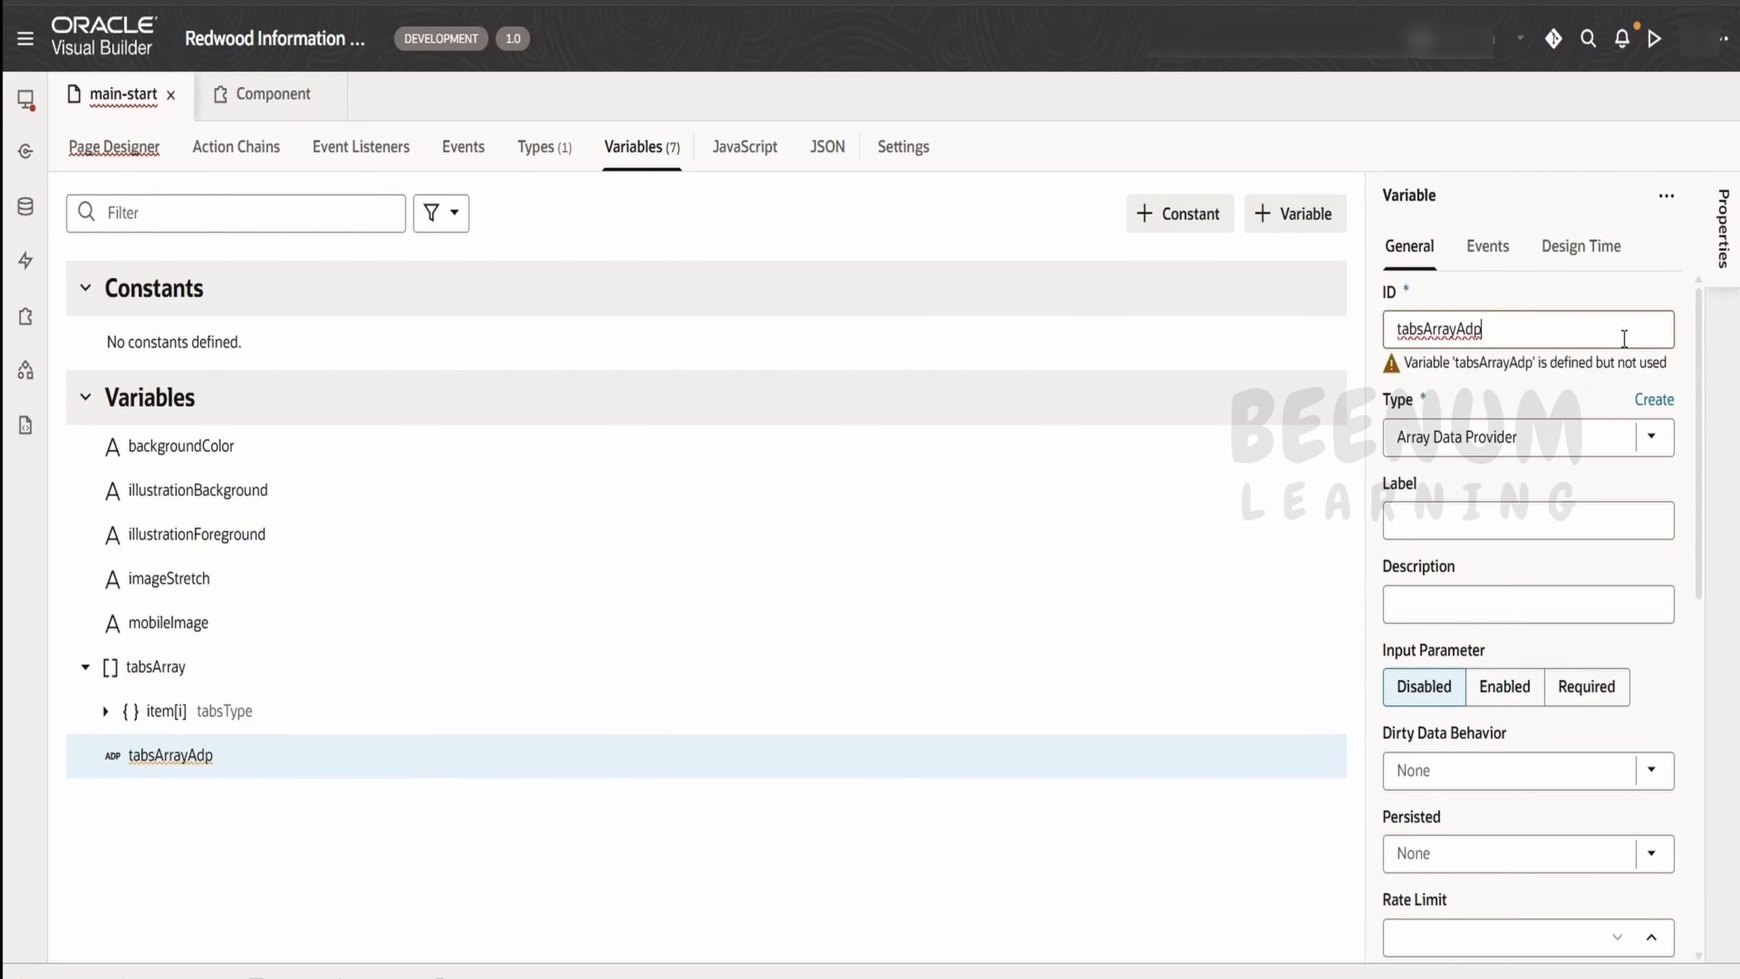
key("BackSpace")
key("BackSpace")
key("BackSpace")
key("BackSpace")
key("BackSpace")
key("BackSpace")
type("DP")
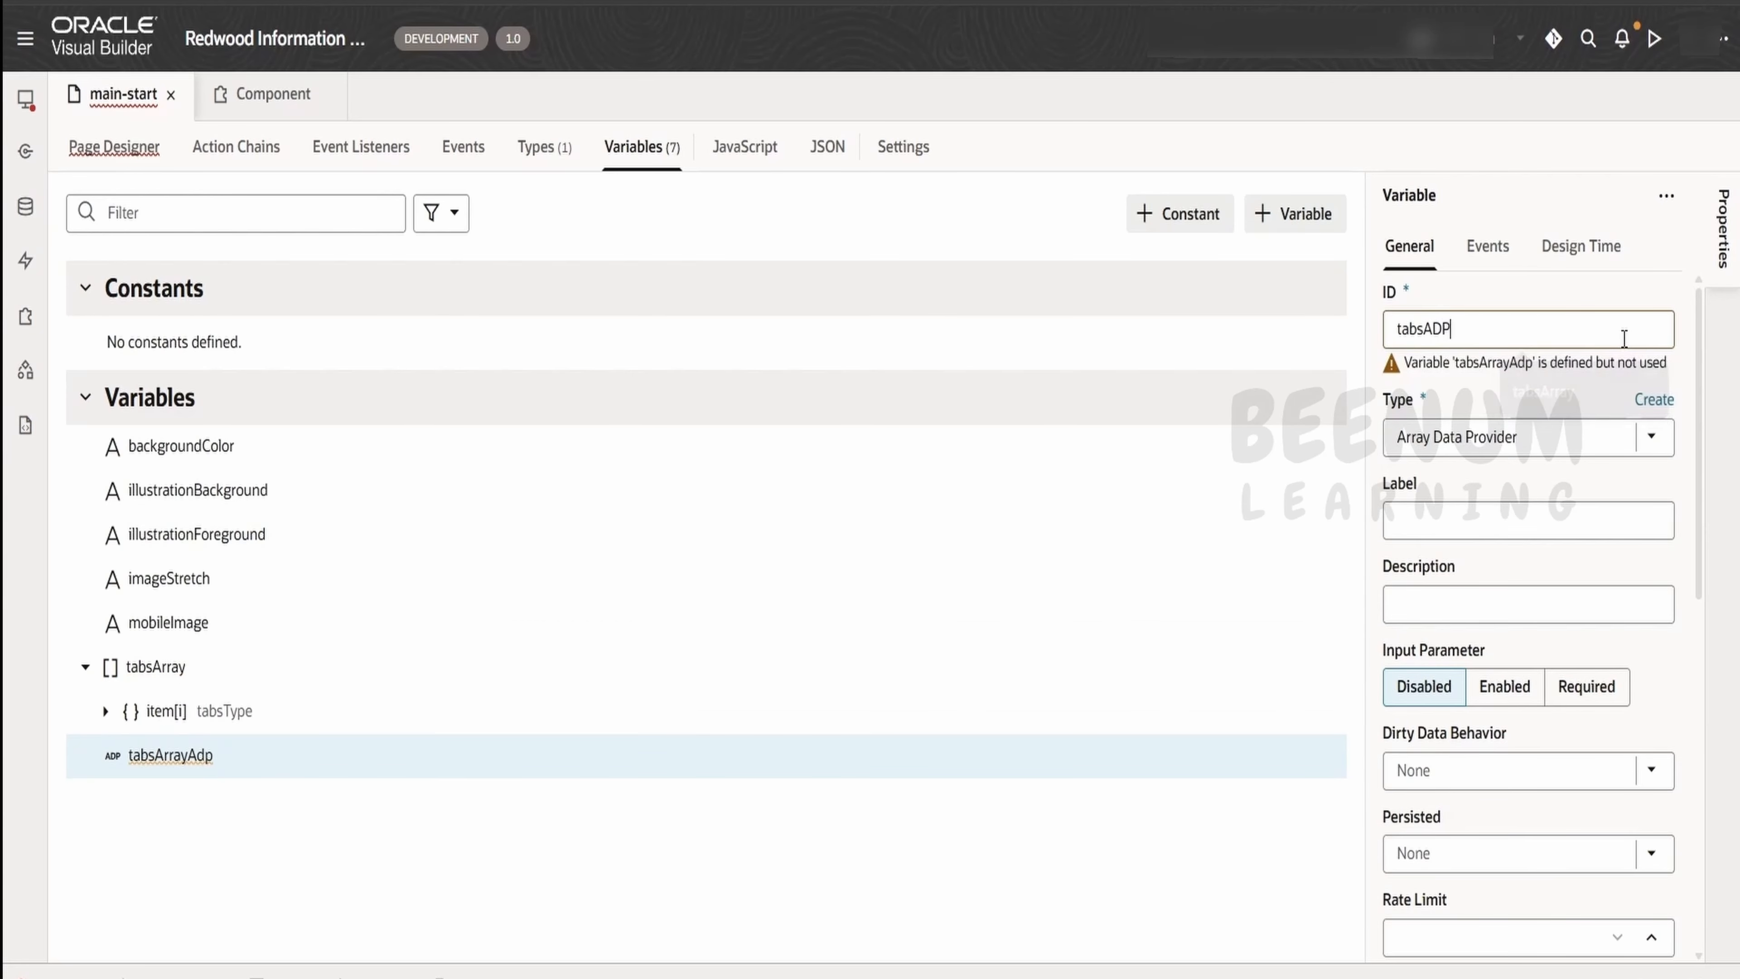
Bind the tabsADP data to the tabsArray variable and set its key attribute to id
scroll(1545, 685, "down", 10)
scroll(1452, 511, "up", 2)
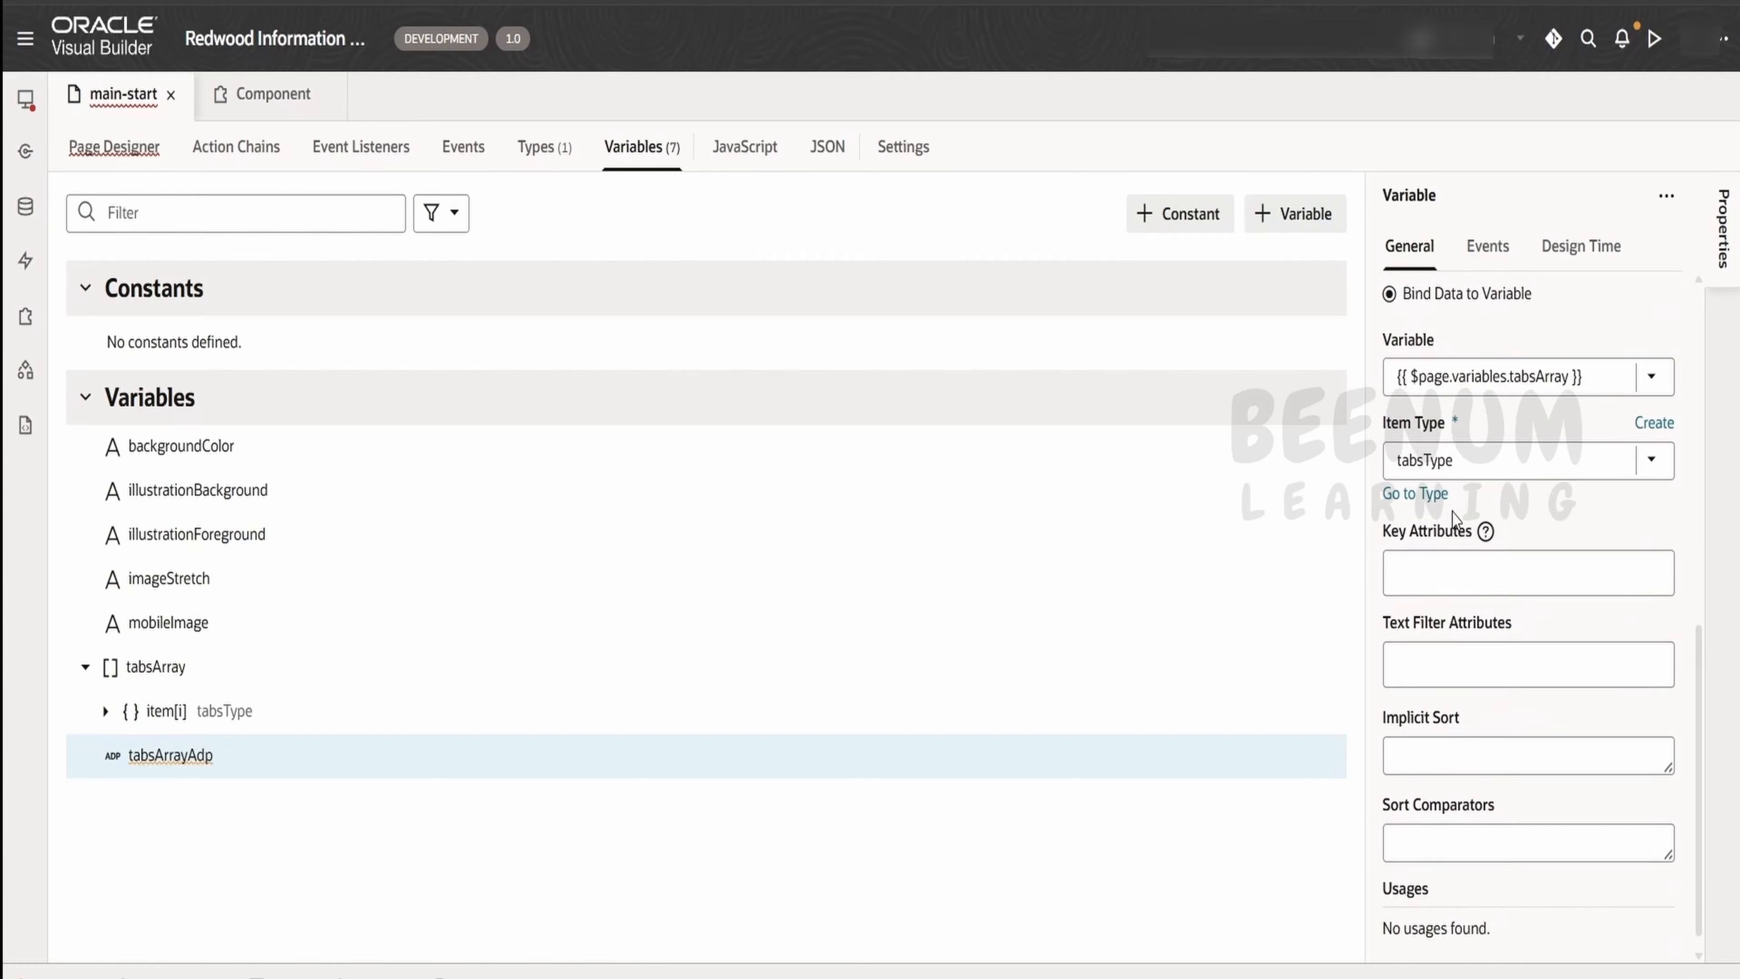
left_click(1465, 504)
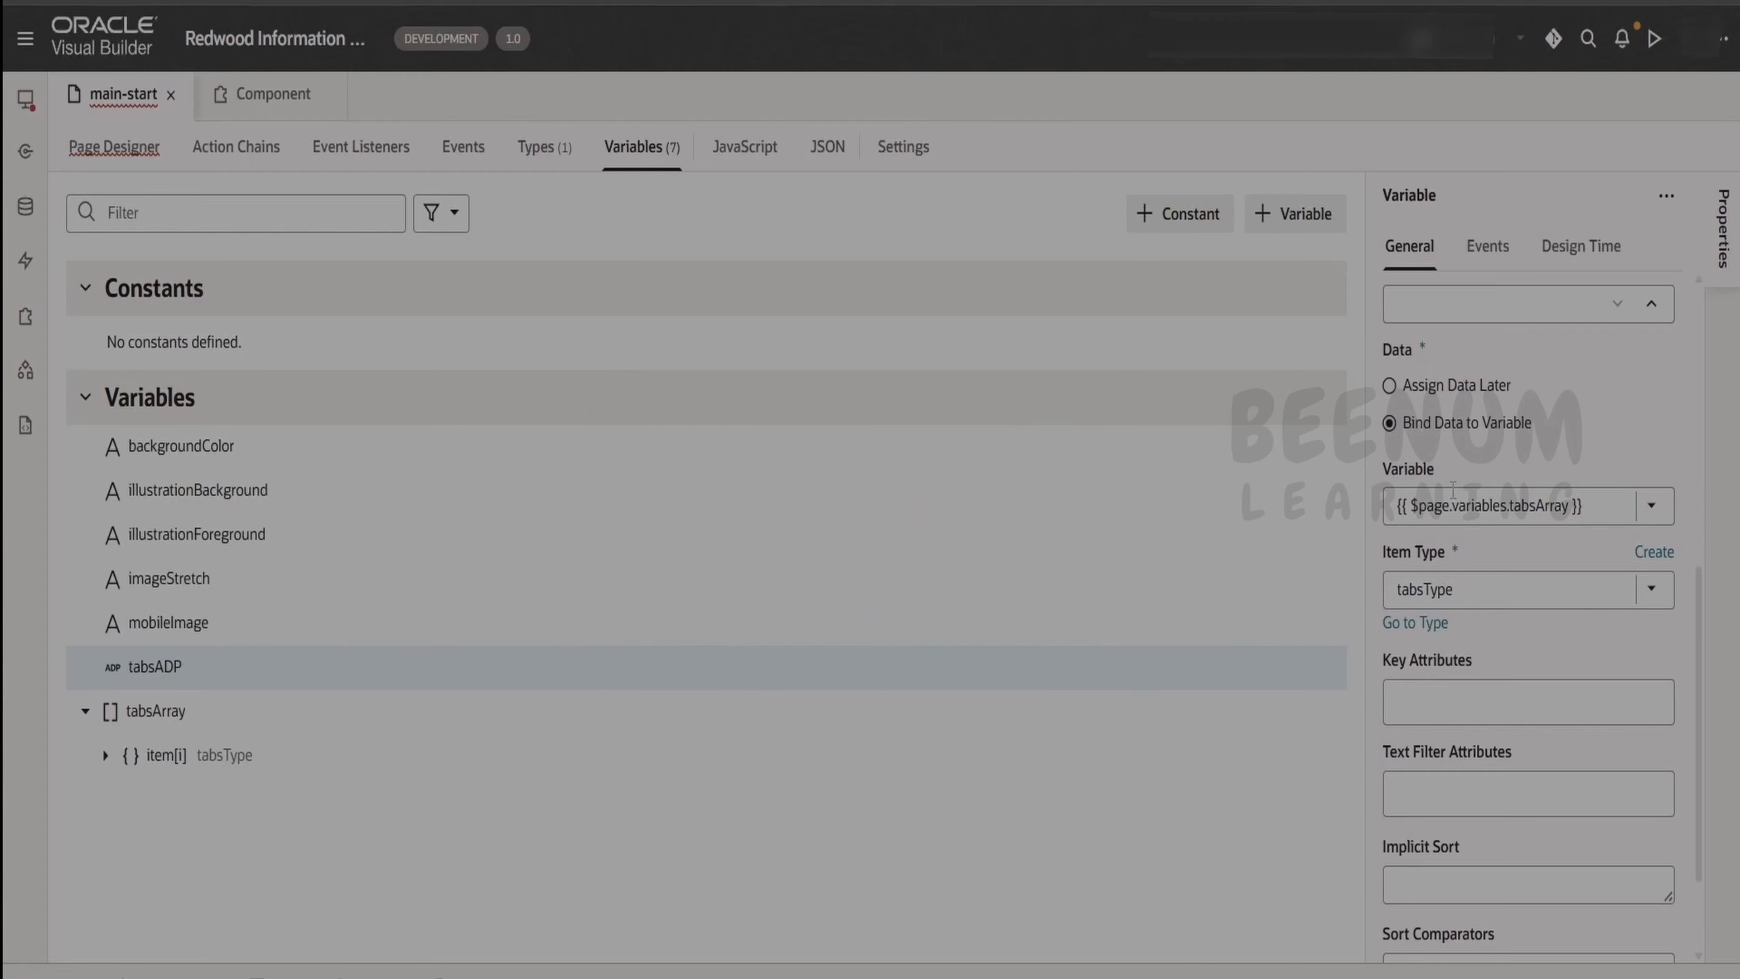
left_click(1451, 515)
left_click(1444, 593)
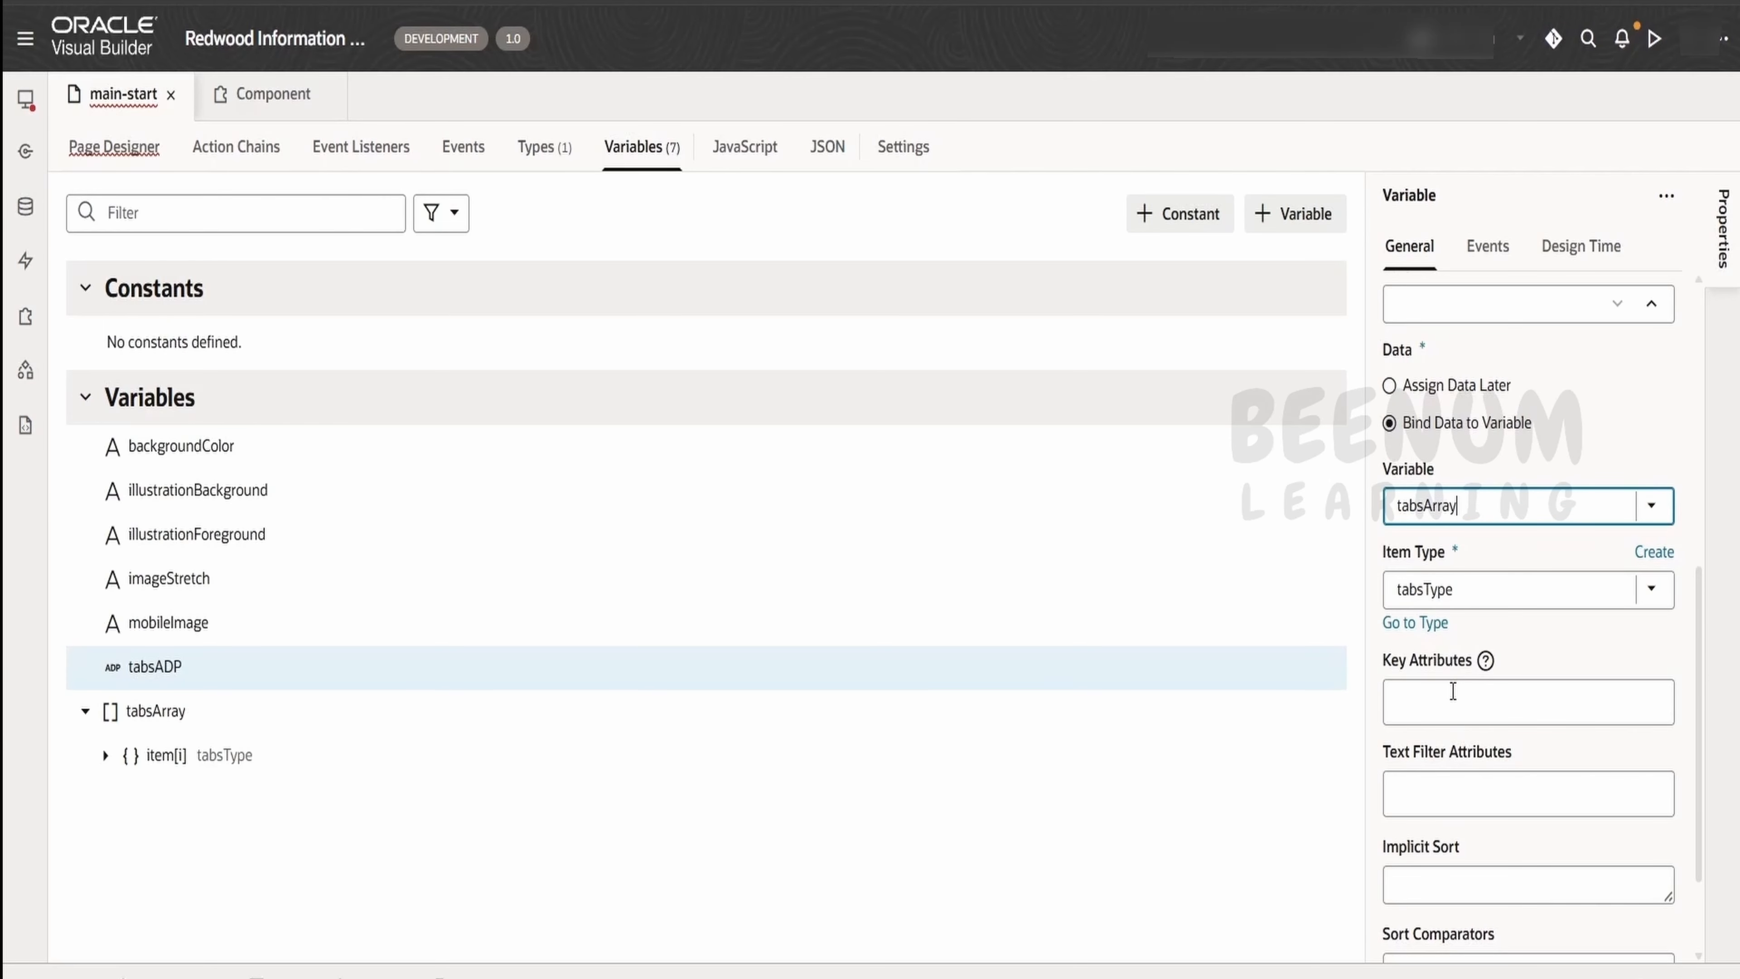
left_click(1453, 692)
left_click(1425, 766)
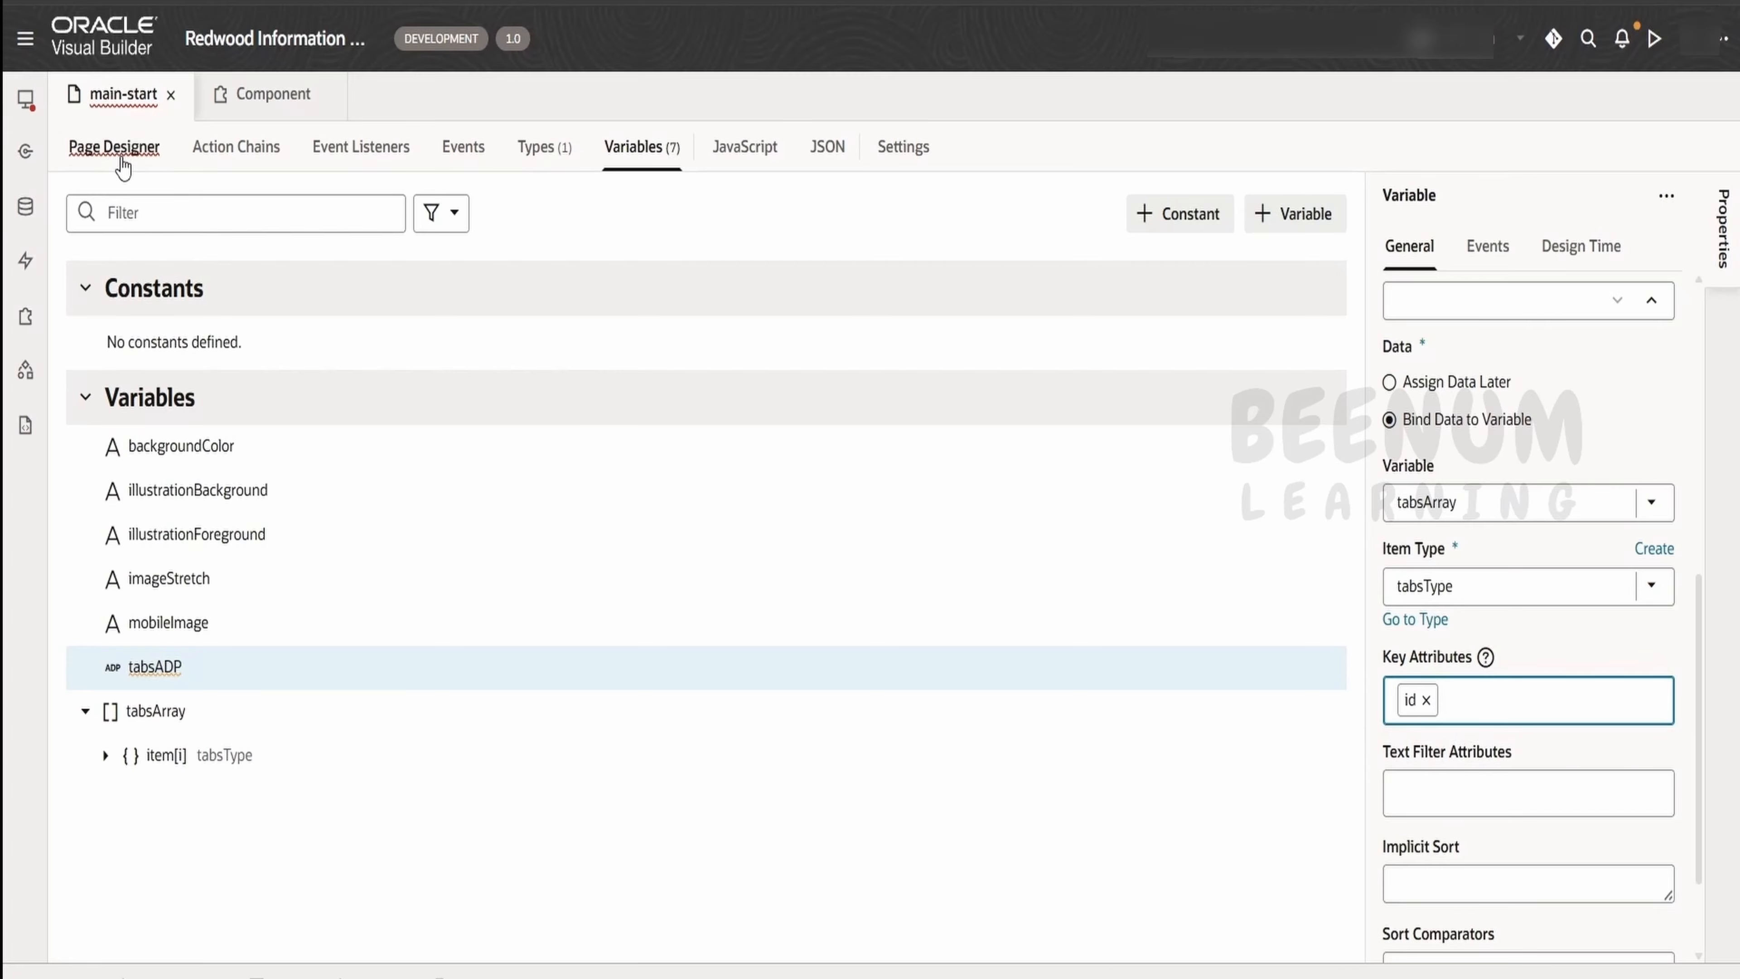
In the page designer, bind the Information Organizer's data to the tabsADP page variable
left_click(114, 147)
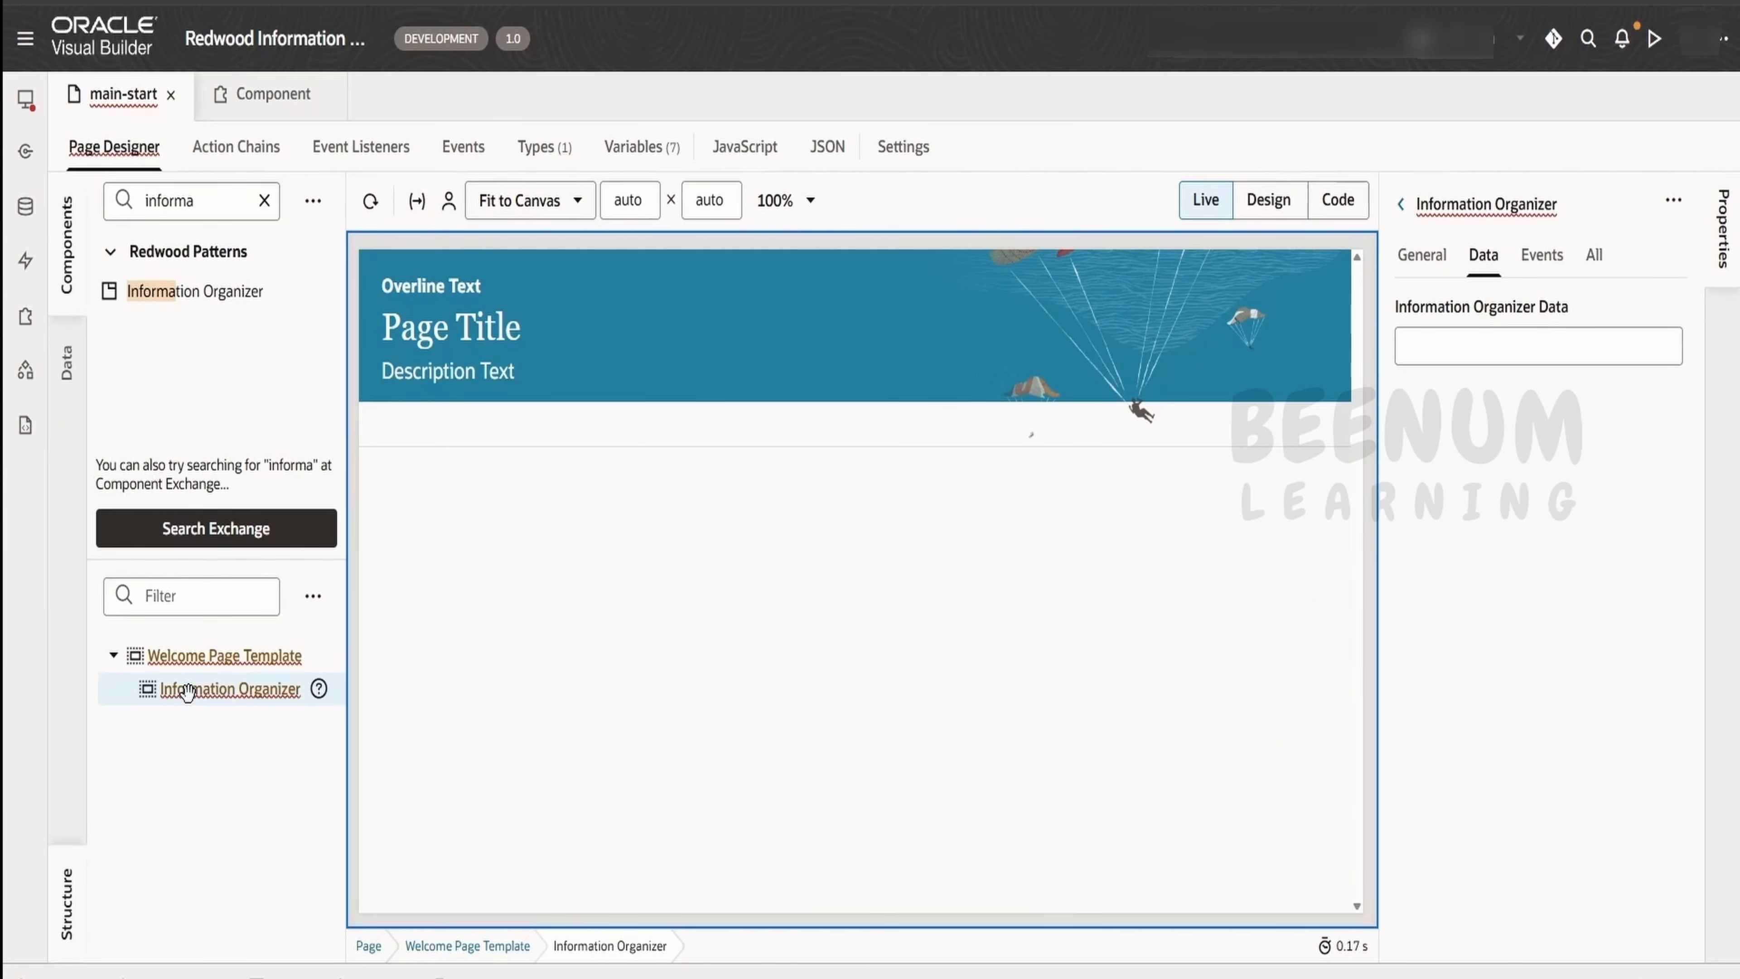
mouse_move(1658, 309)
left_click(1671, 307)
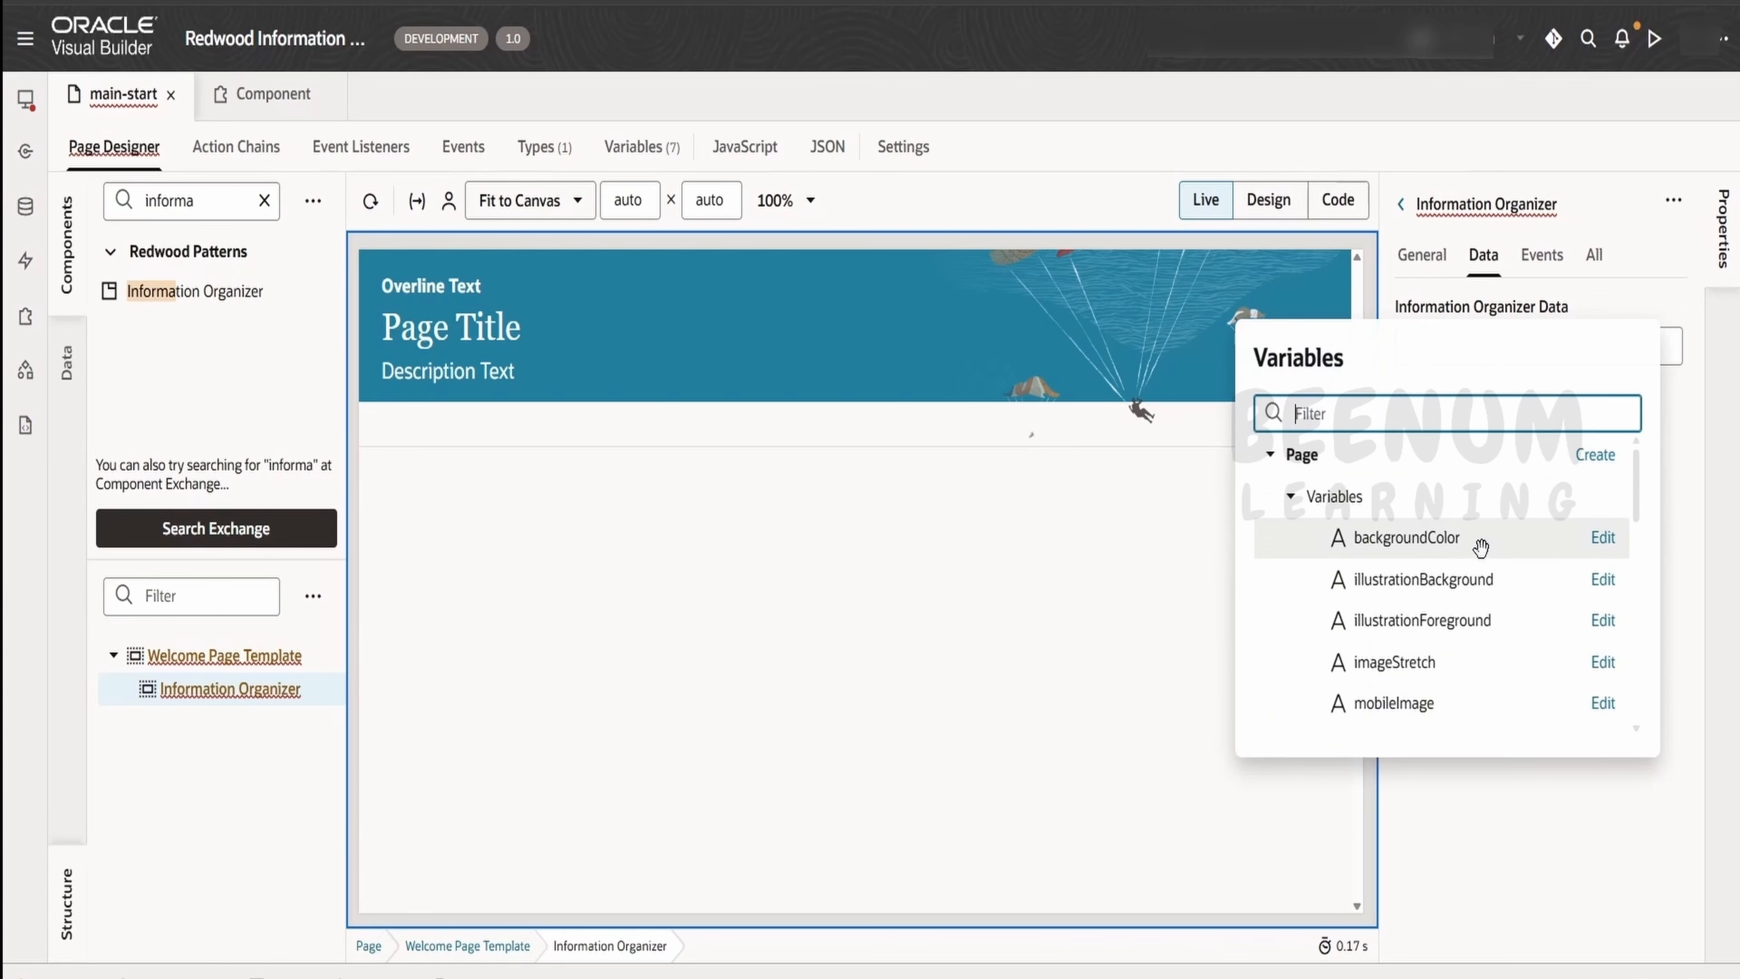
scroll(1478, 545, "down", 5)
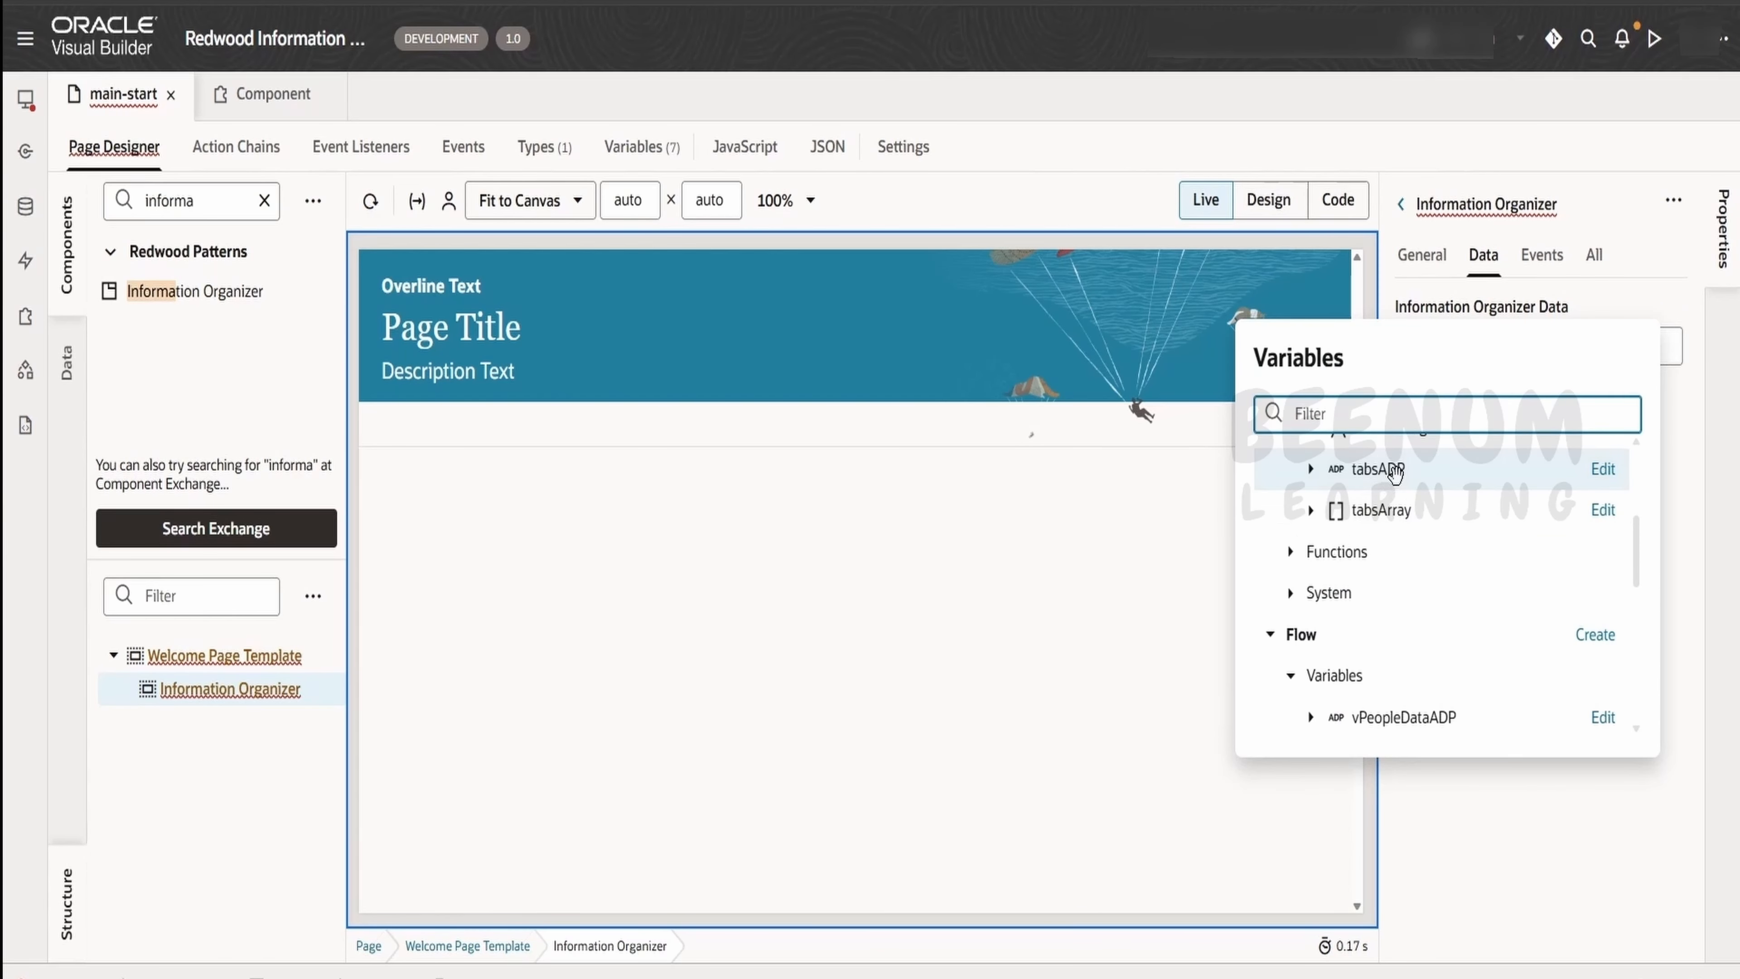
left_click(1366, 469)
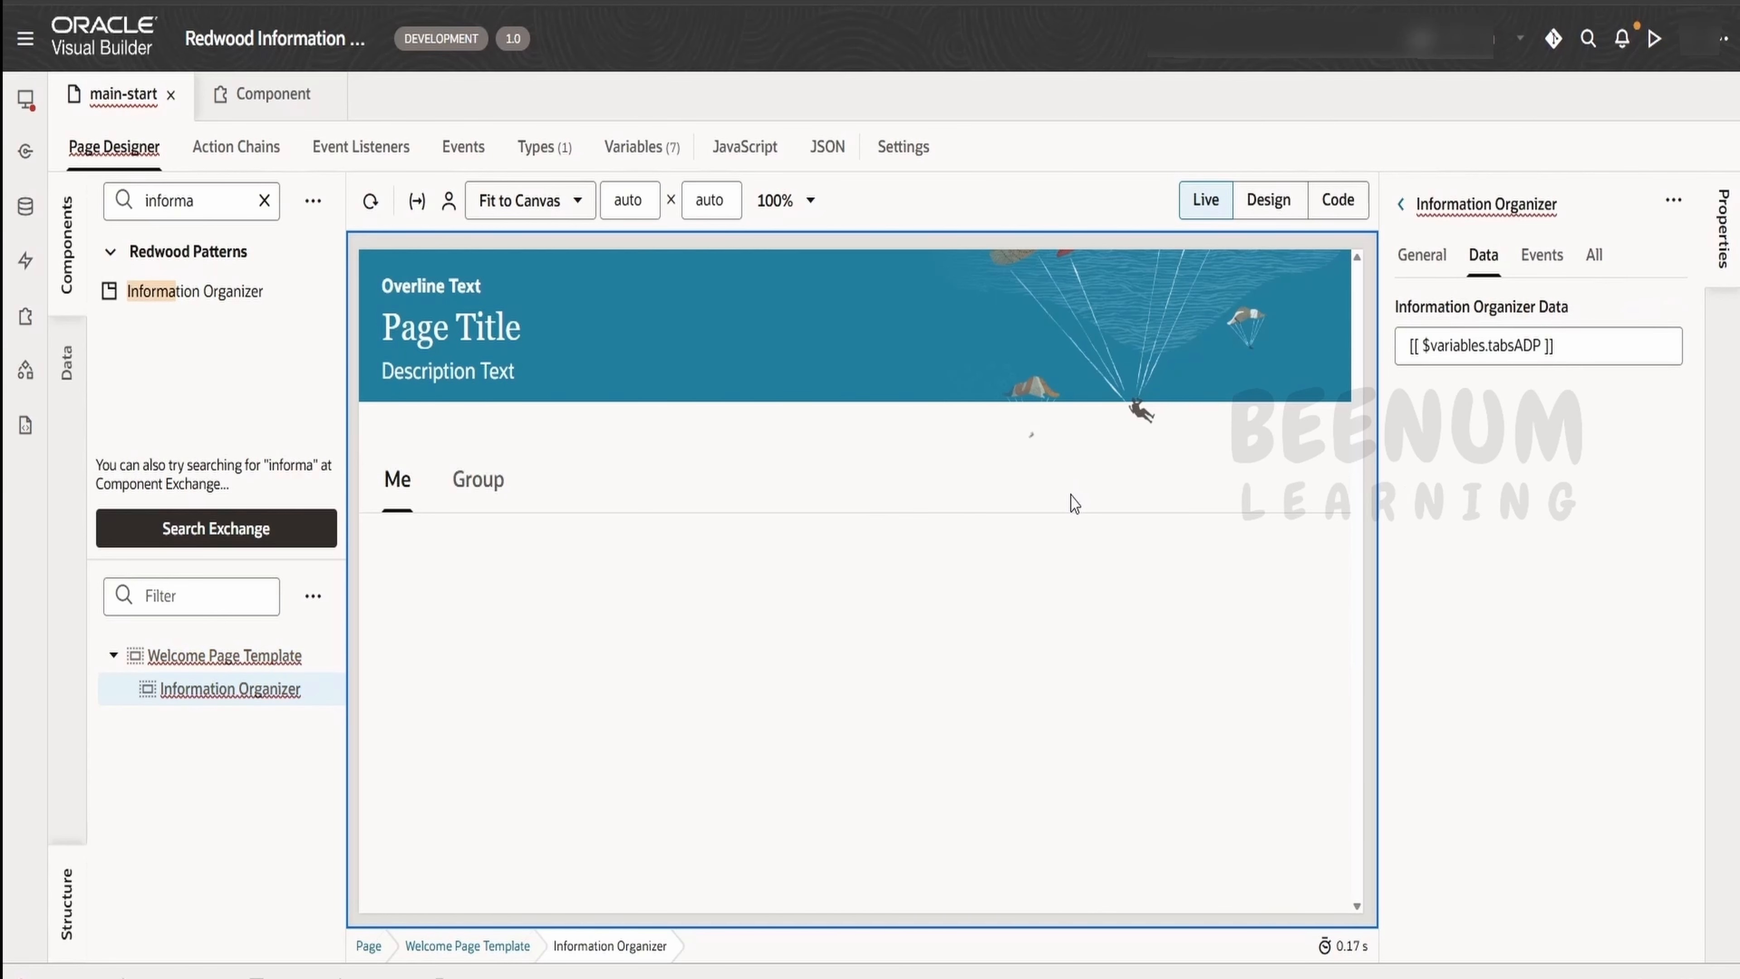
Compare the Me and Group tabs in the page preview with the default entries of tabsArray, and clear the component filter
left_click(455, 495)
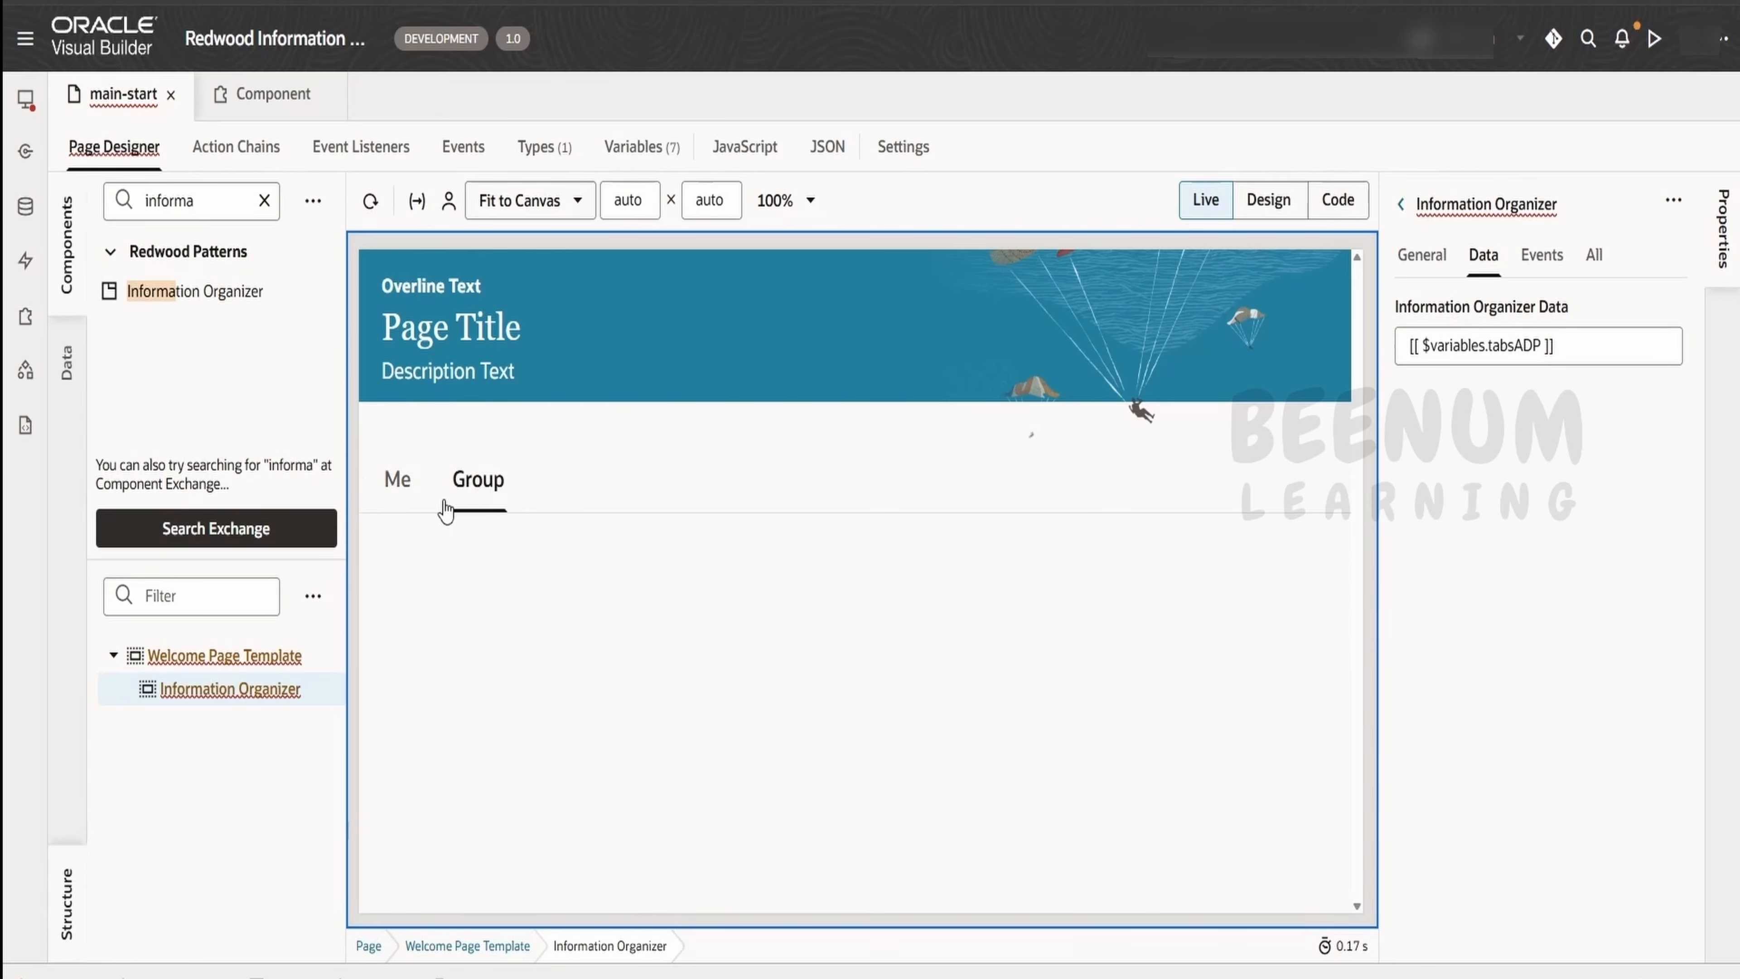
left_click(663, 146)
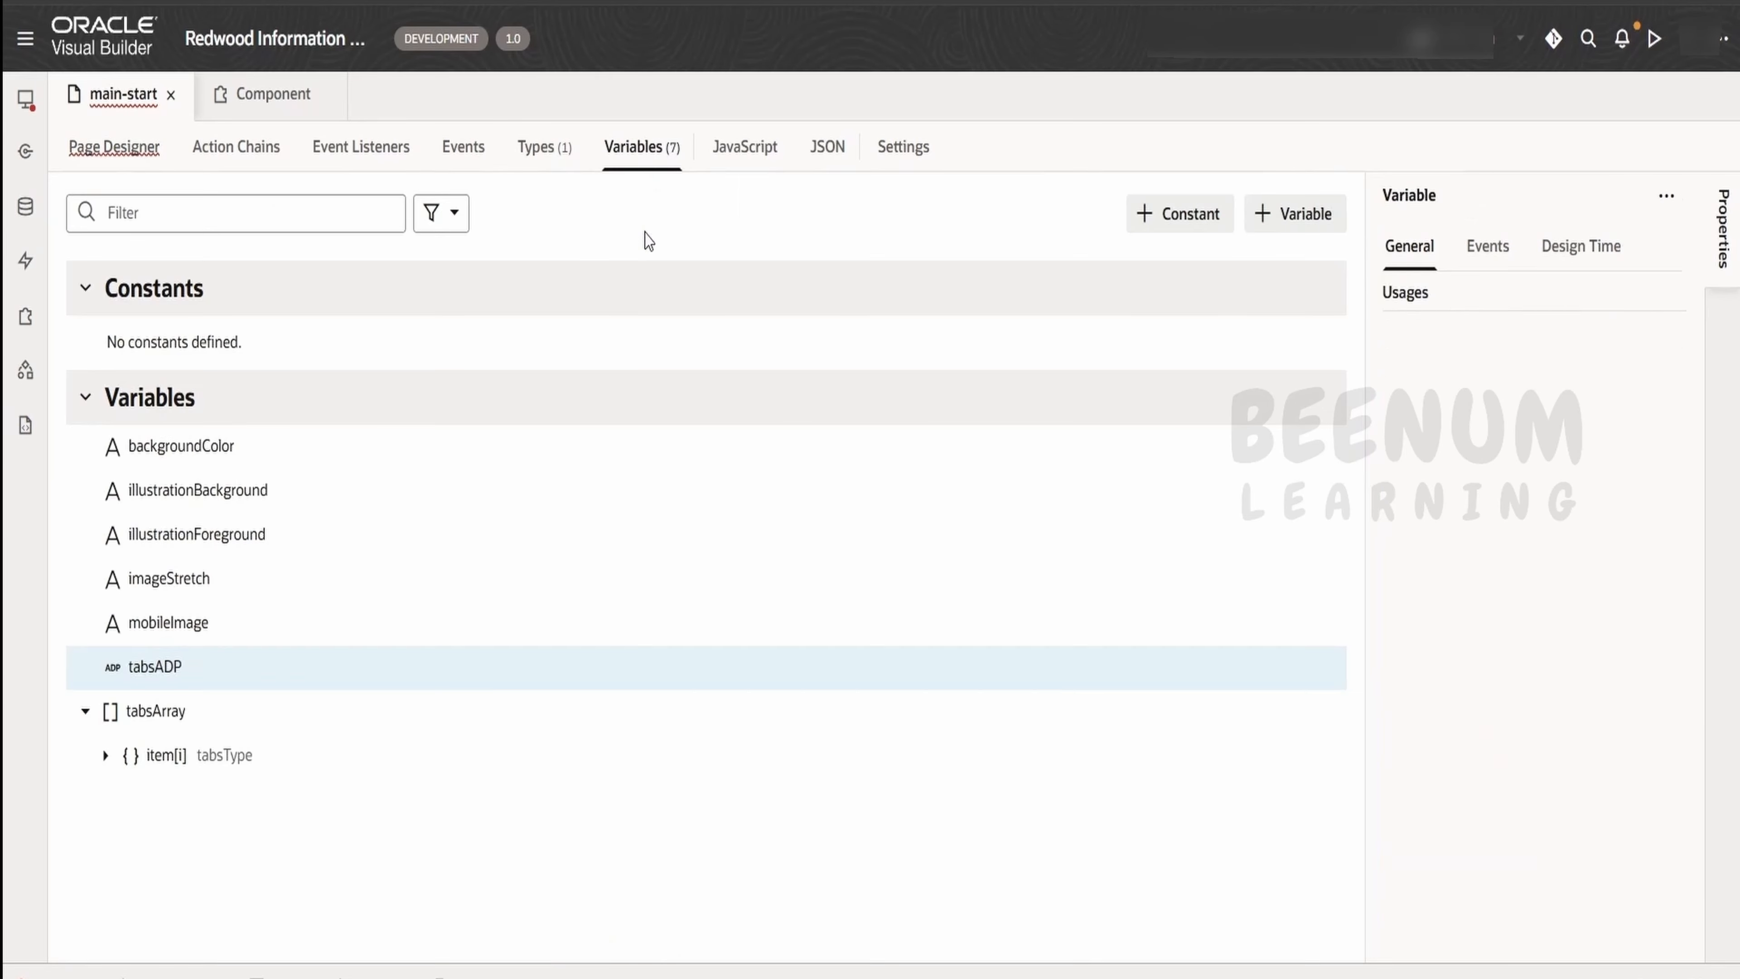
left_click(308, 711)
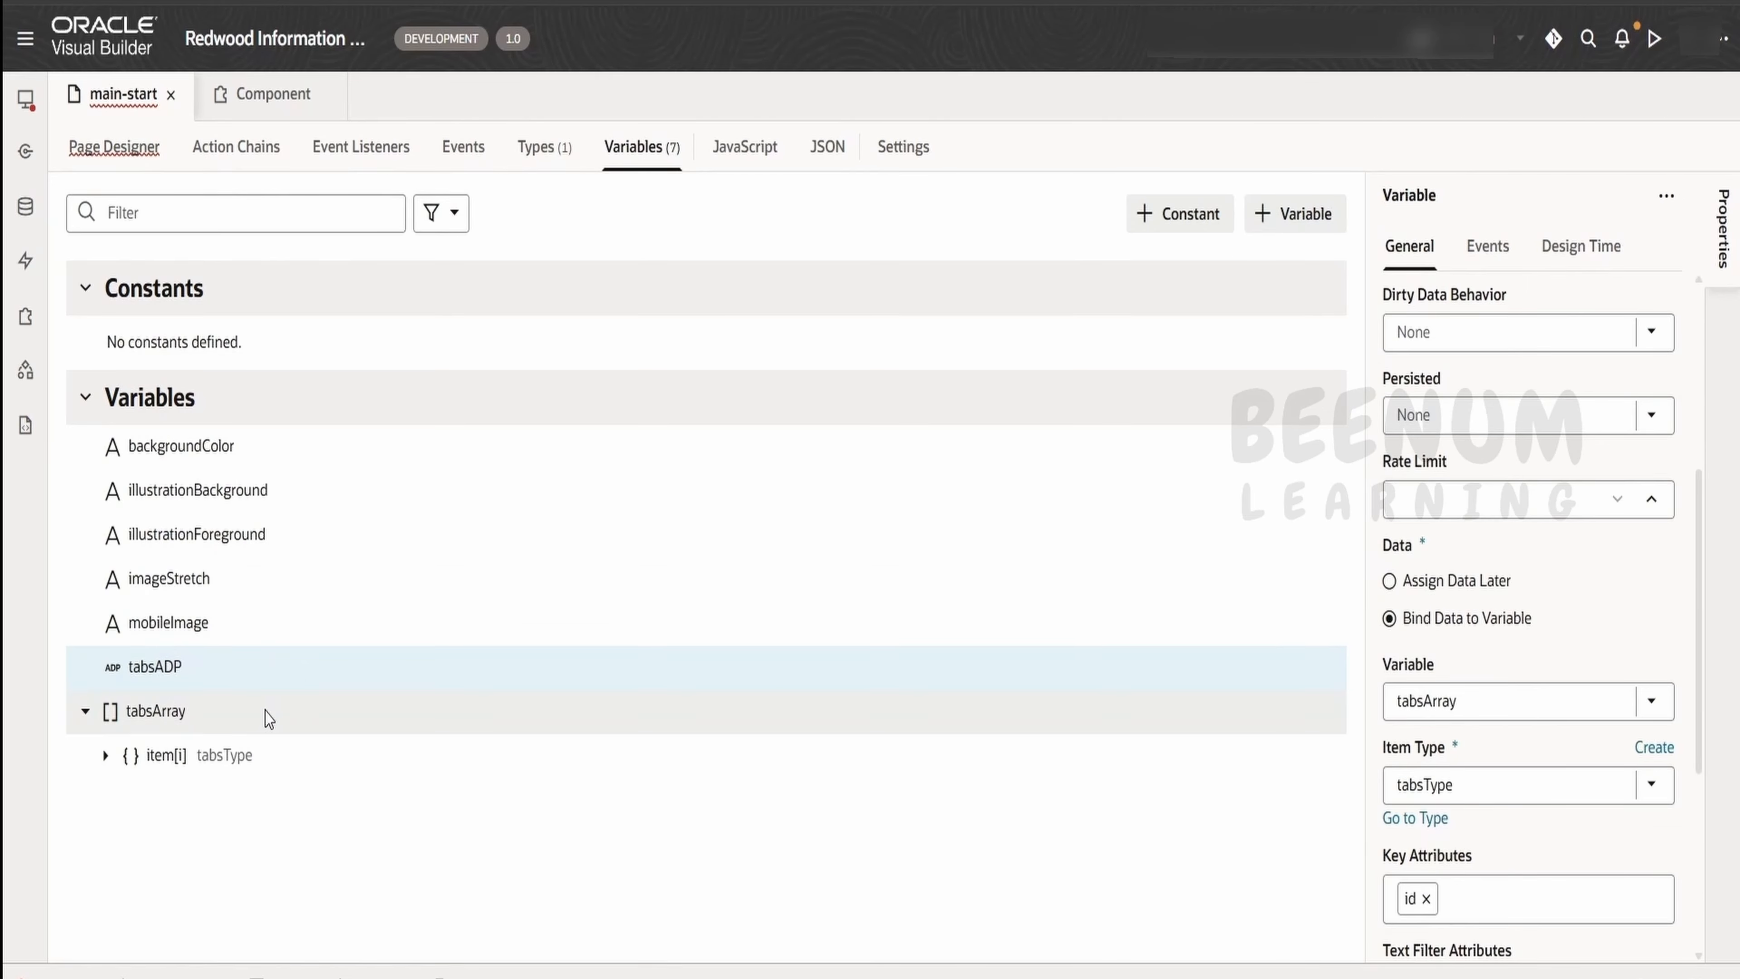
scroll(1439, 754, "down", 5)
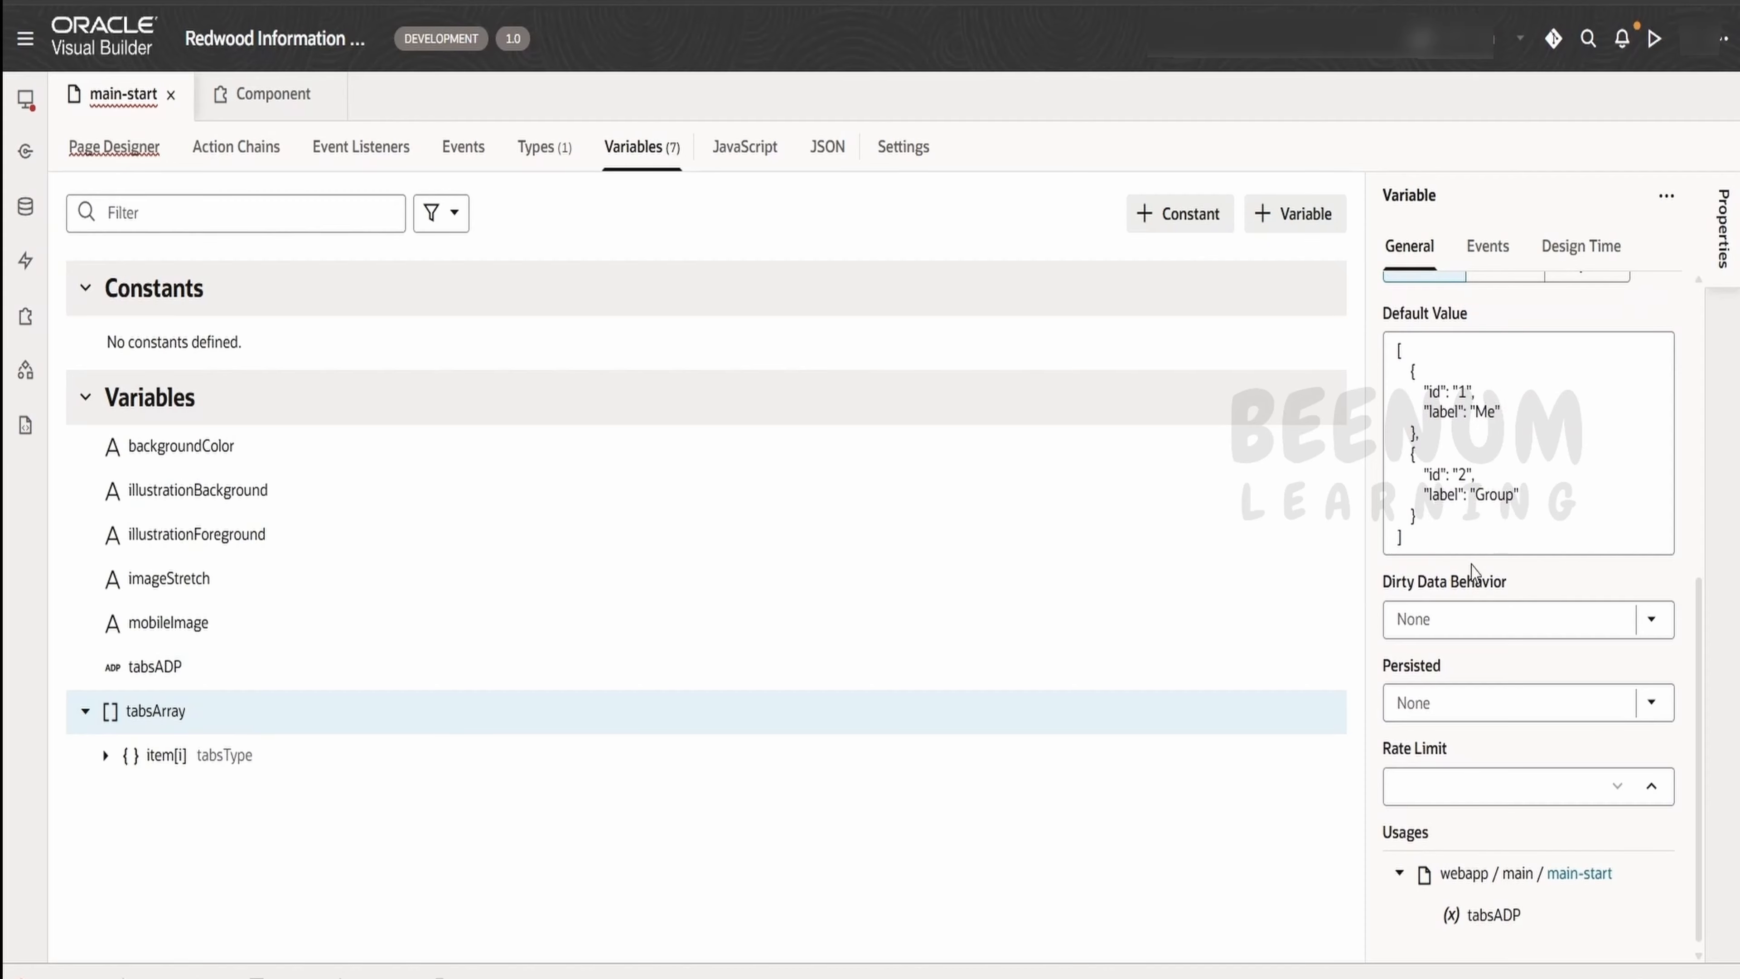
left_click(117, 146)
left_click(399, 484)
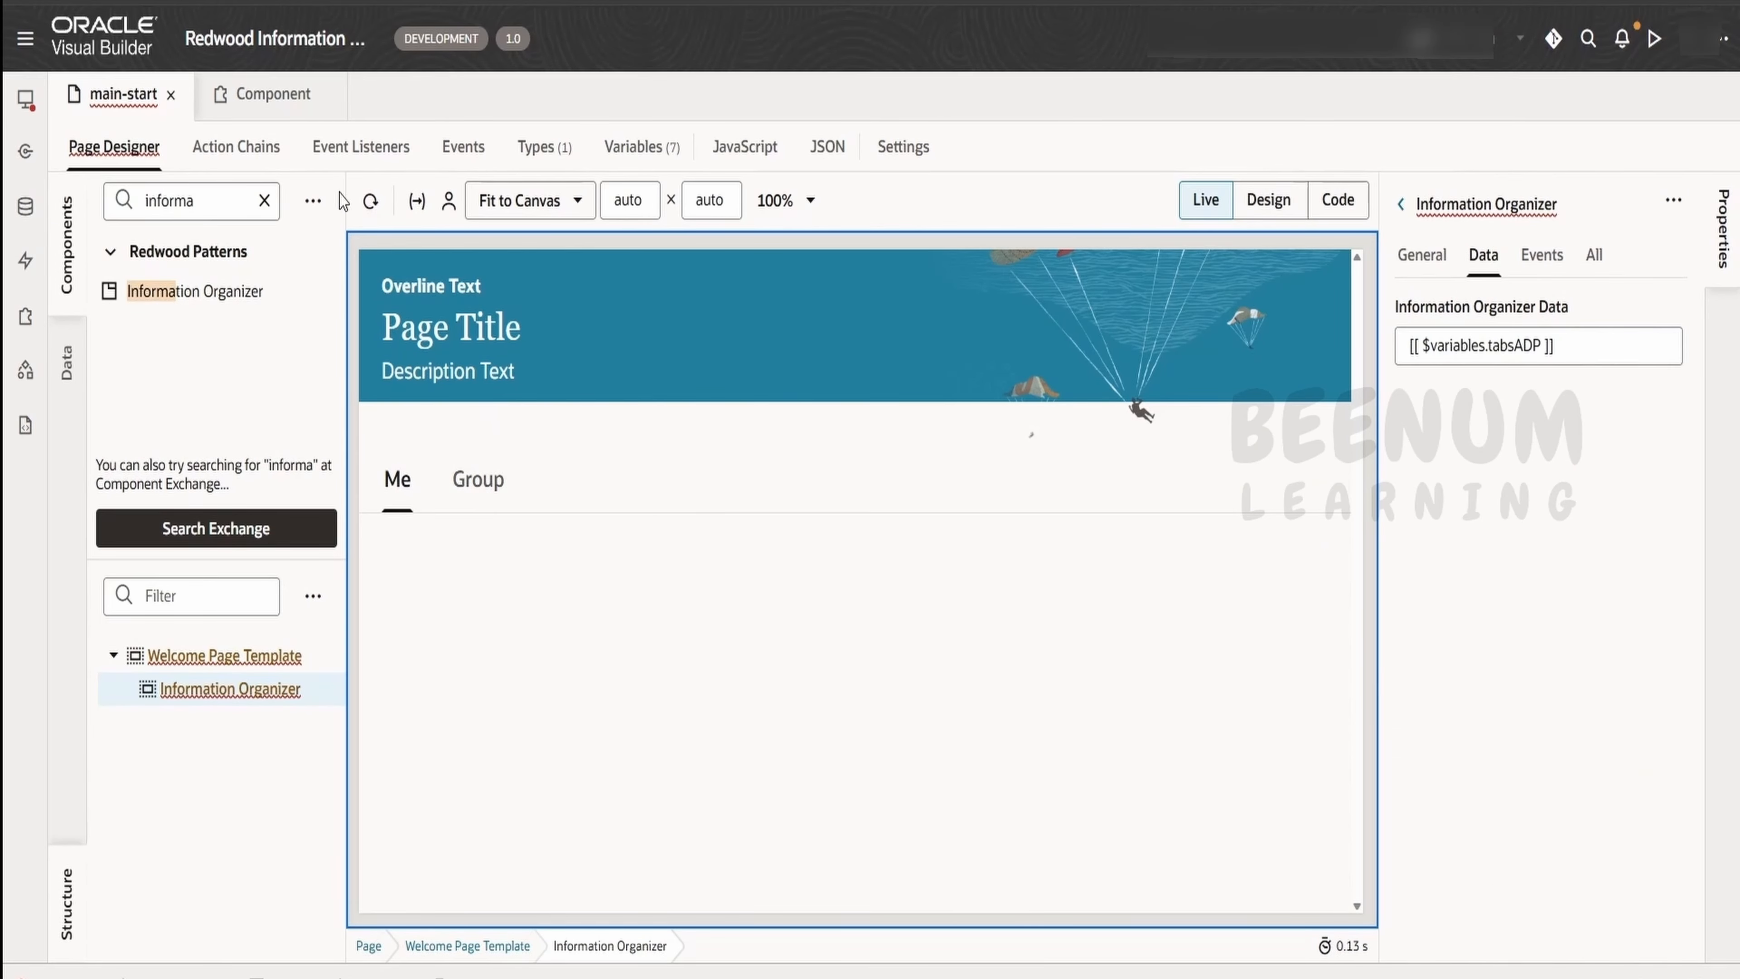
left_click(642, 146)
scroll(1415, 734, "down", 4)
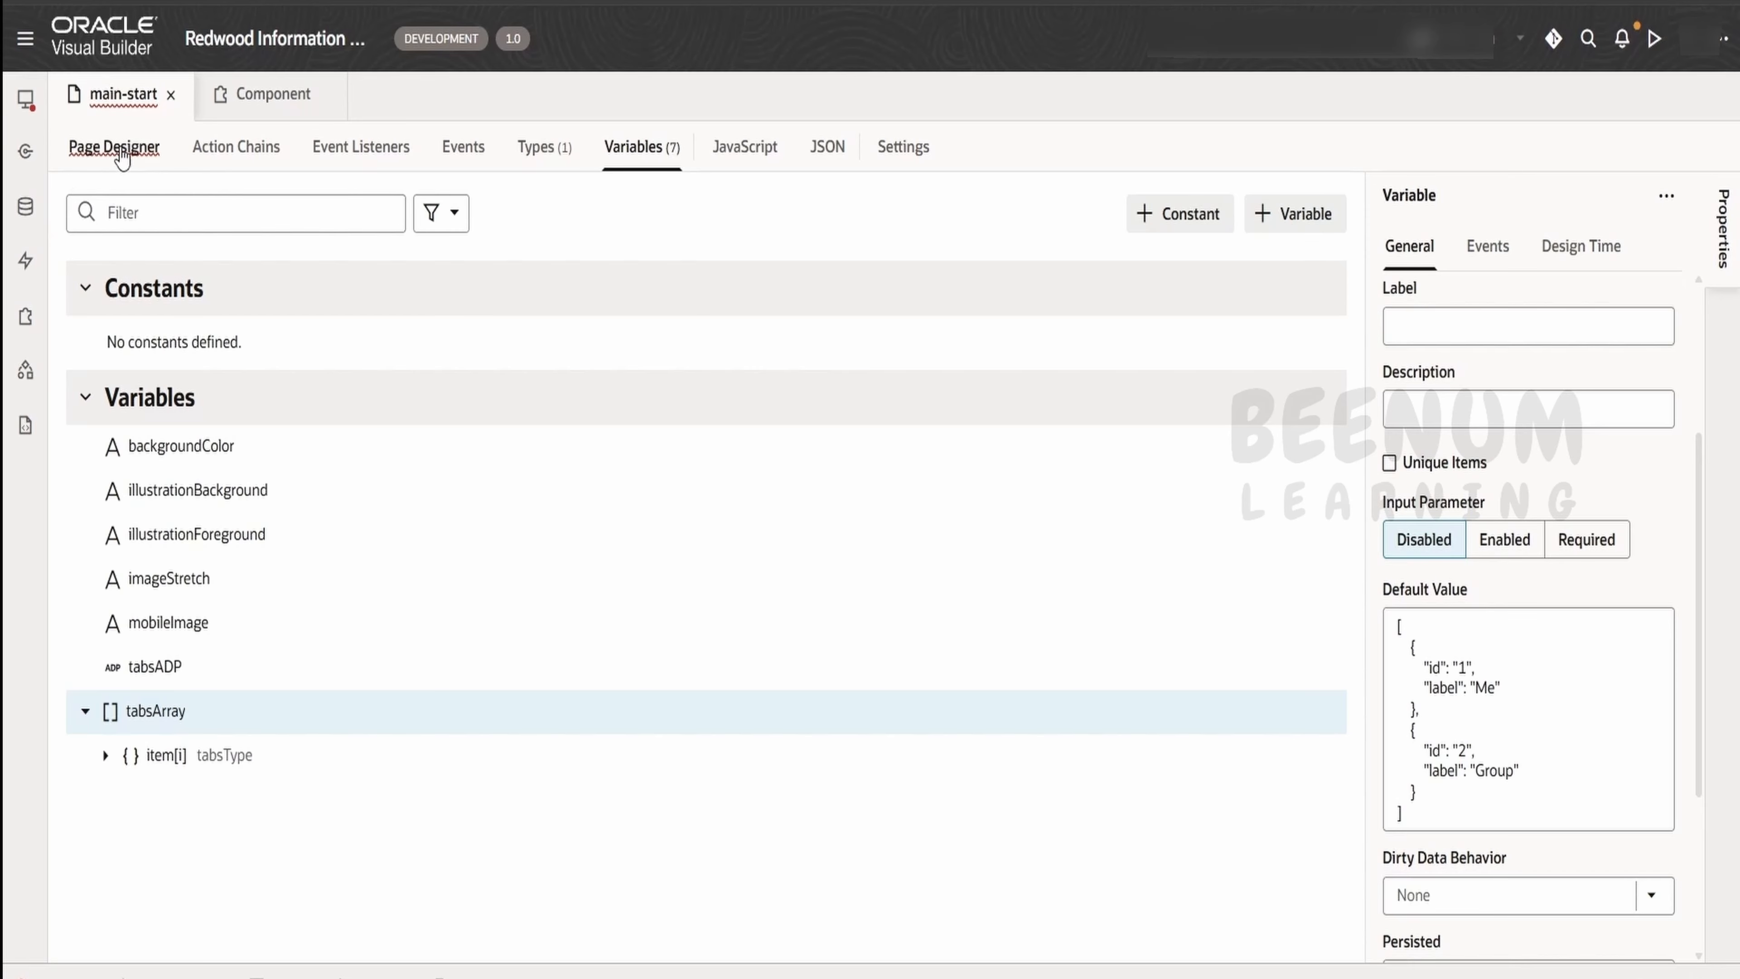
left_click(114, 148)
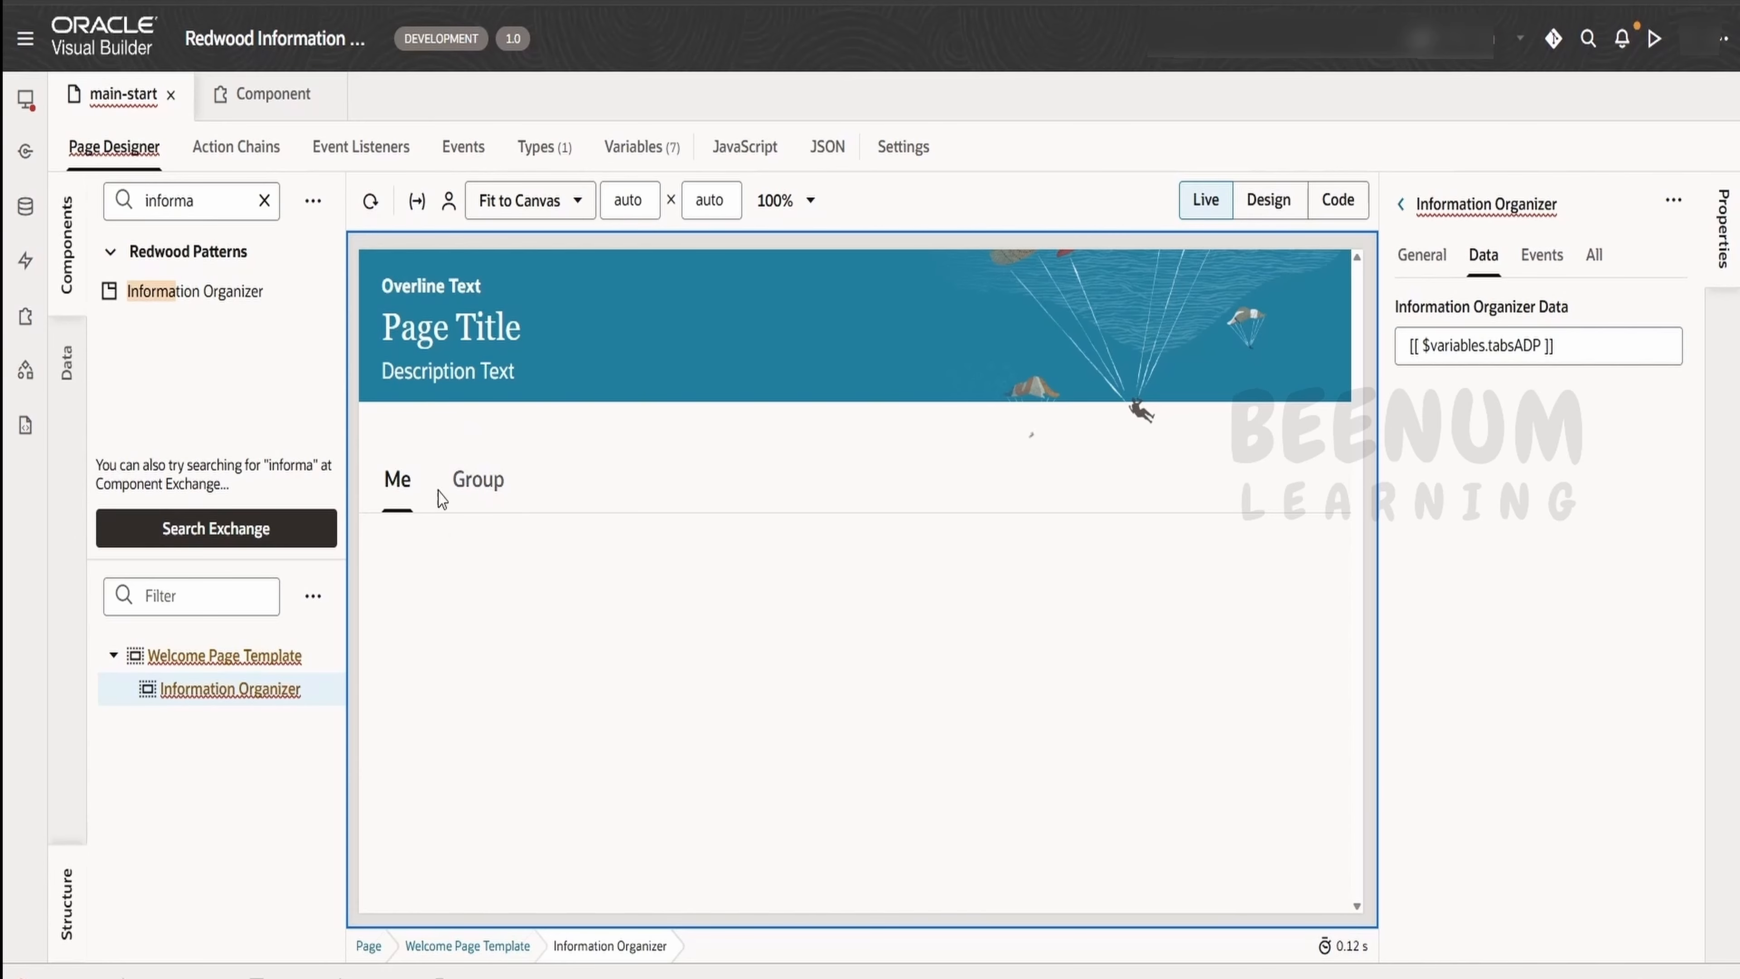
left_click(264, 200)
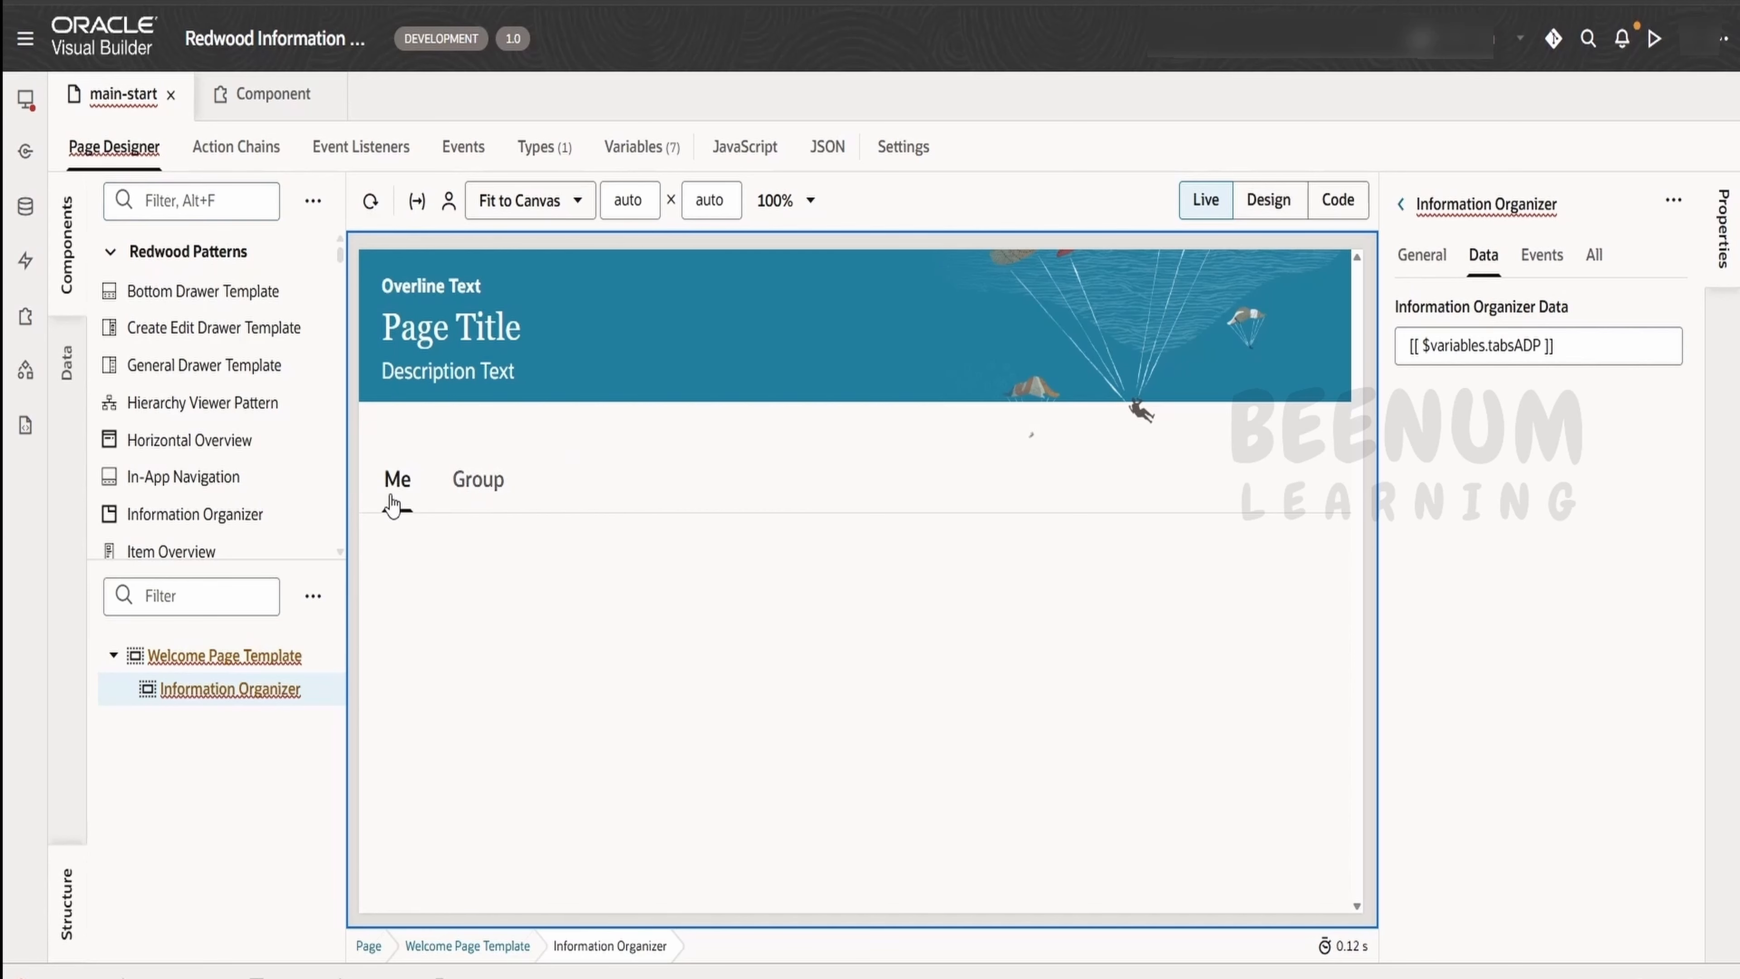
Add a page variable named selection with type Object for the Information Organizer's Selection property
left_click(1425, 257)
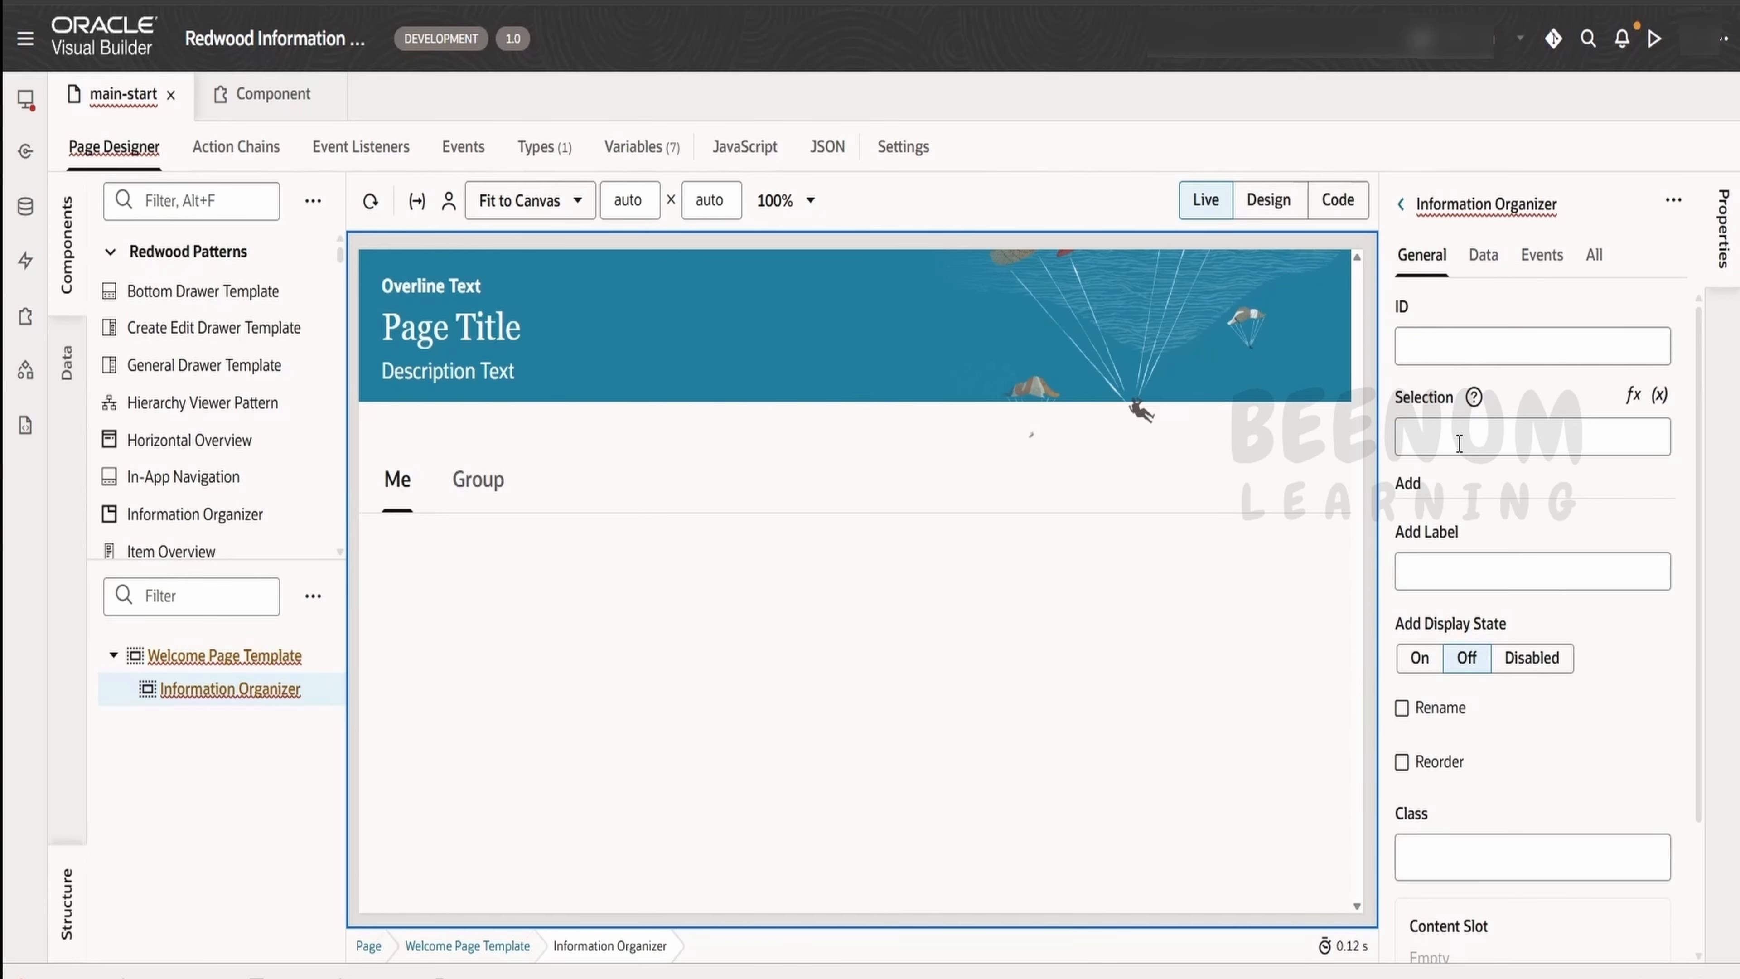
left_click(541, 150)
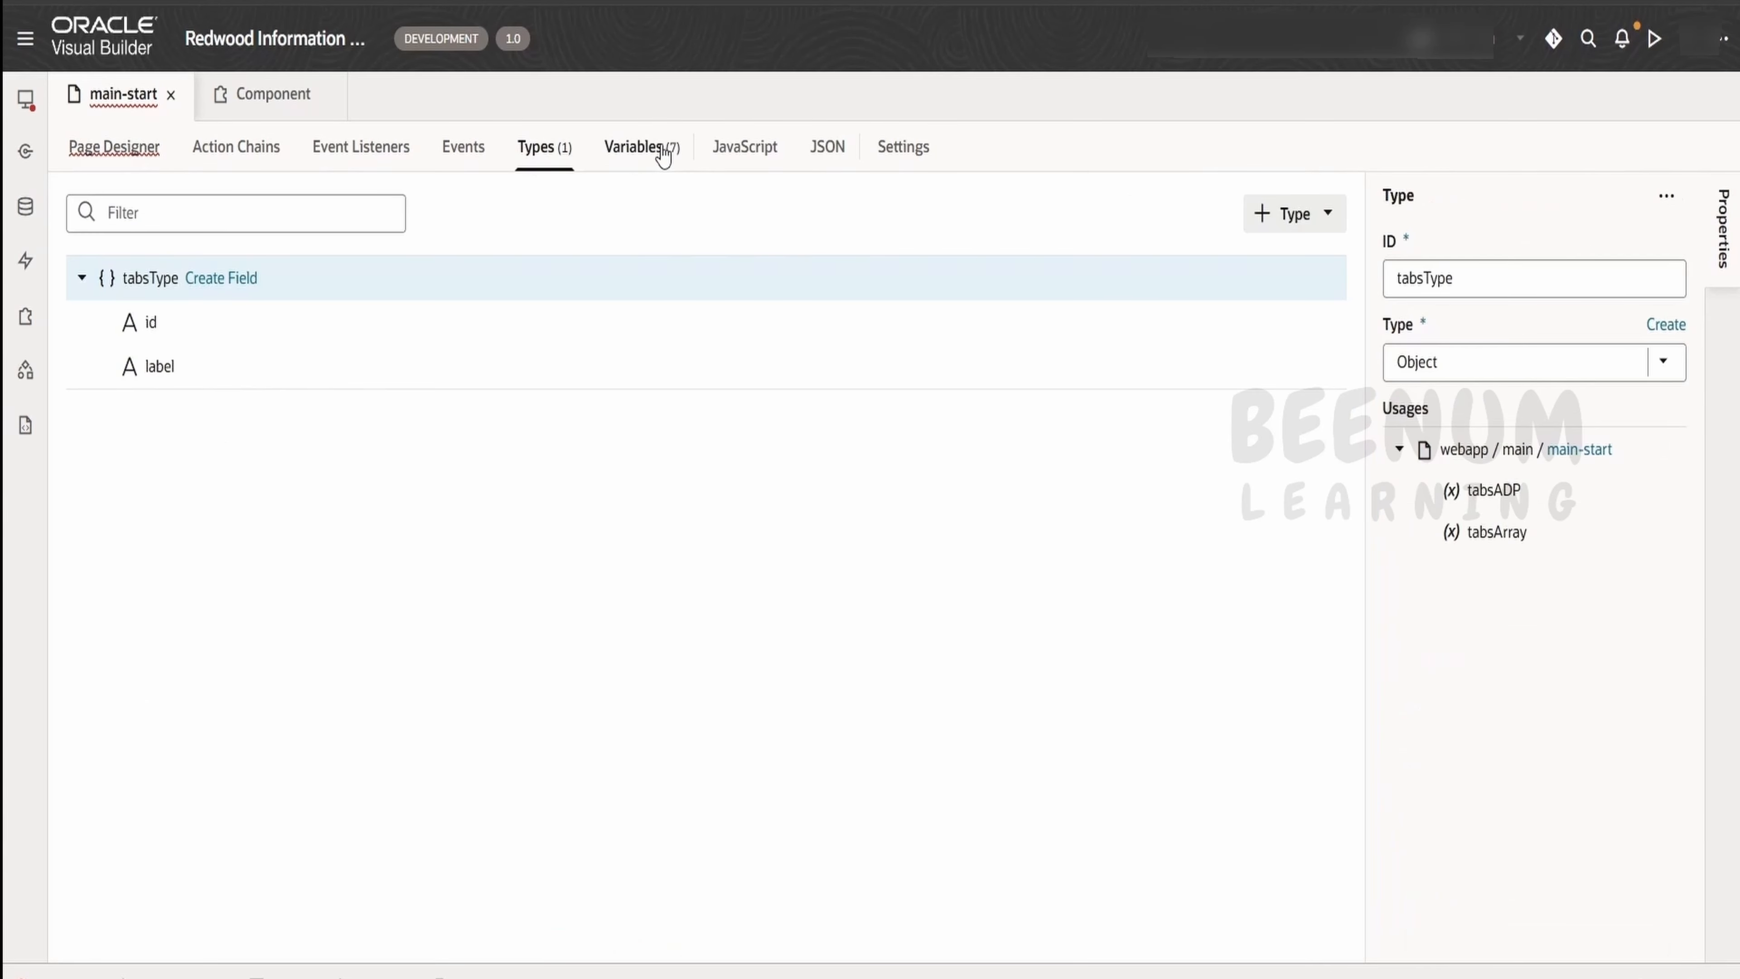
left_click(662, 149)
left_click(1269, 228)
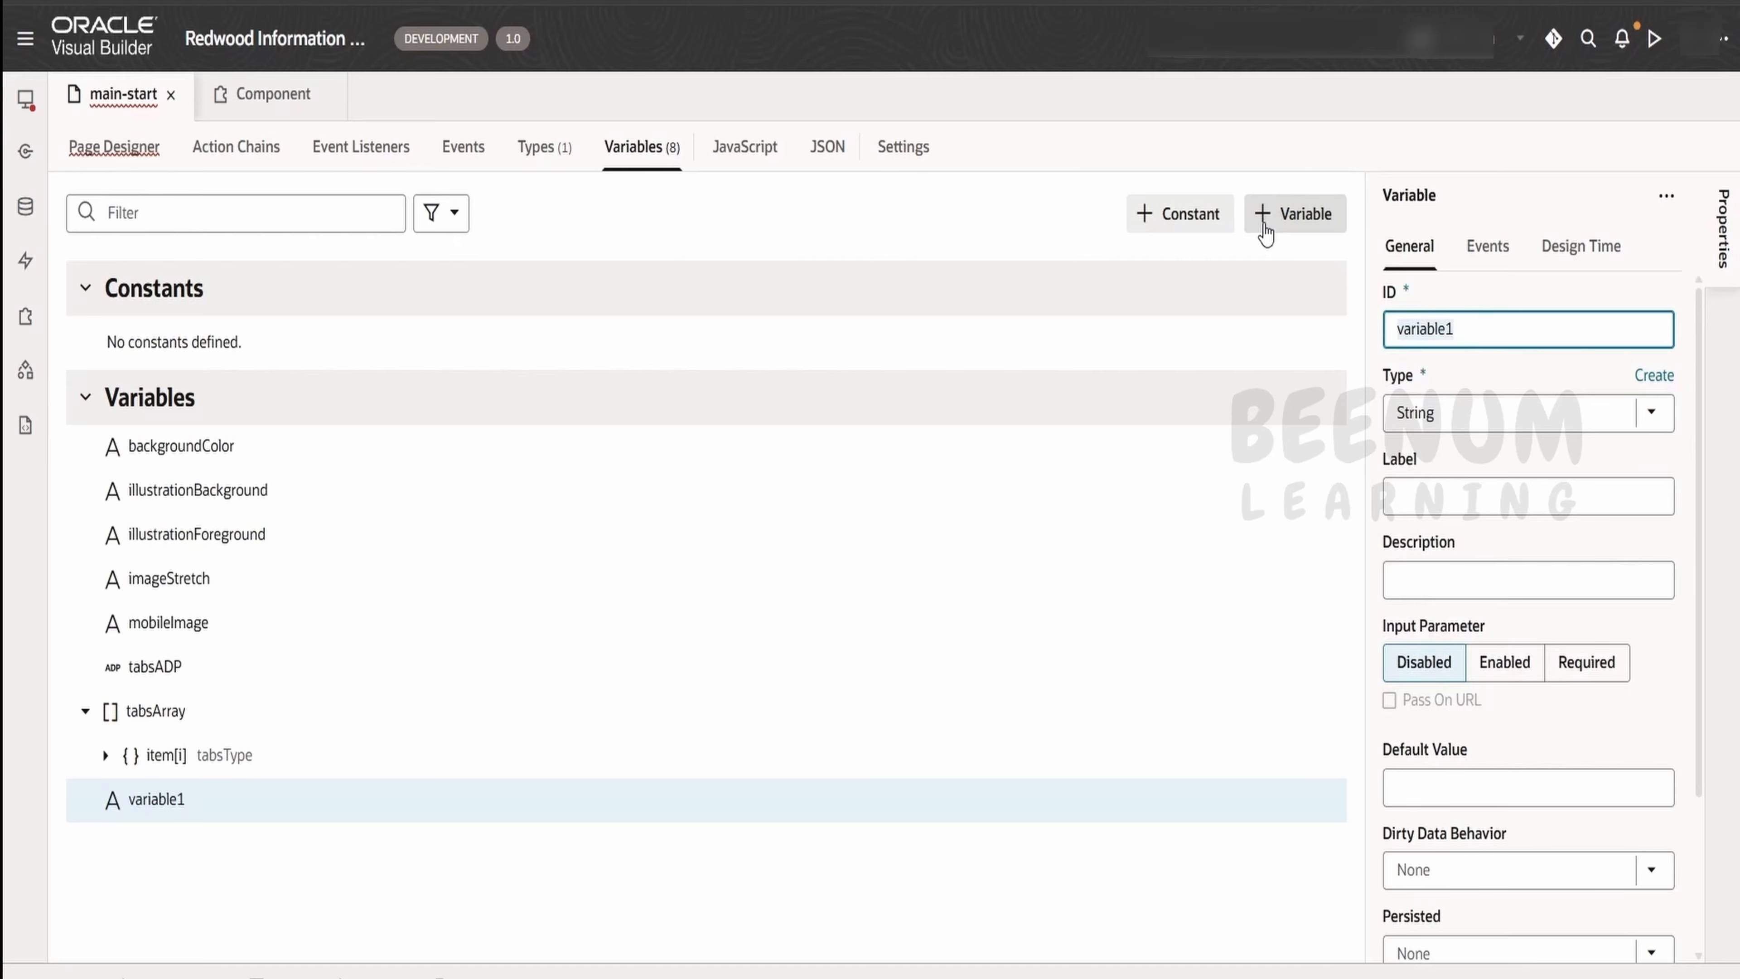
type("seletc")
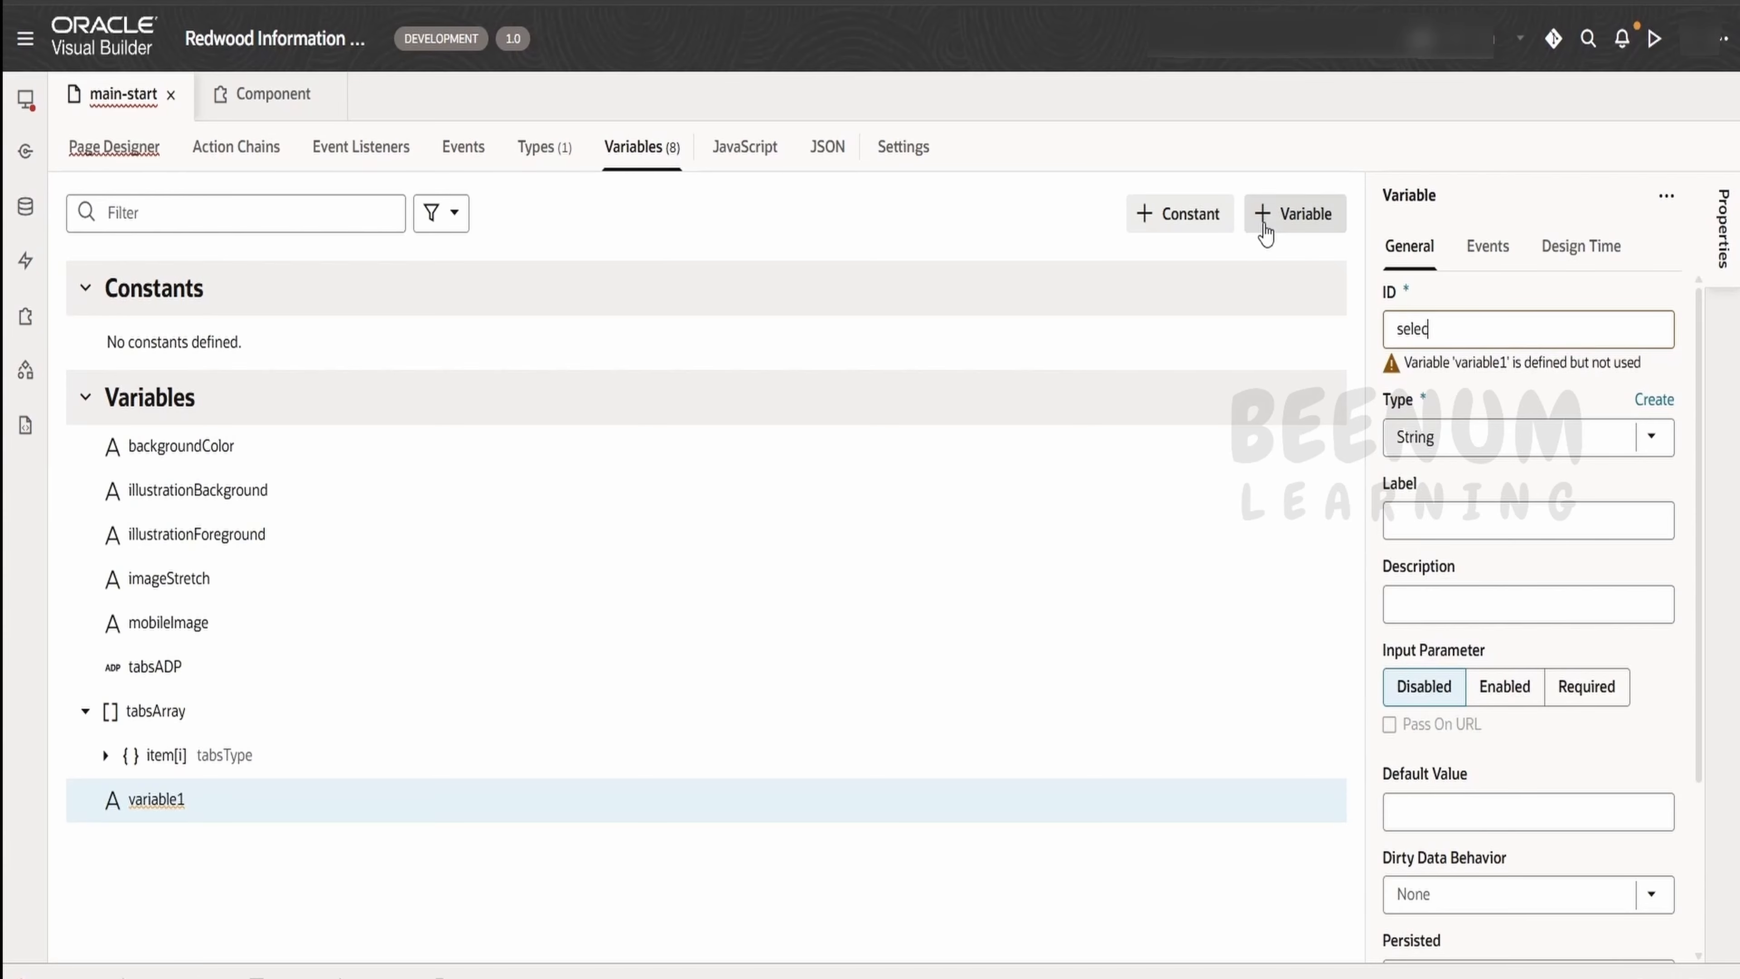
type("ion")
left_click(1473, 437)
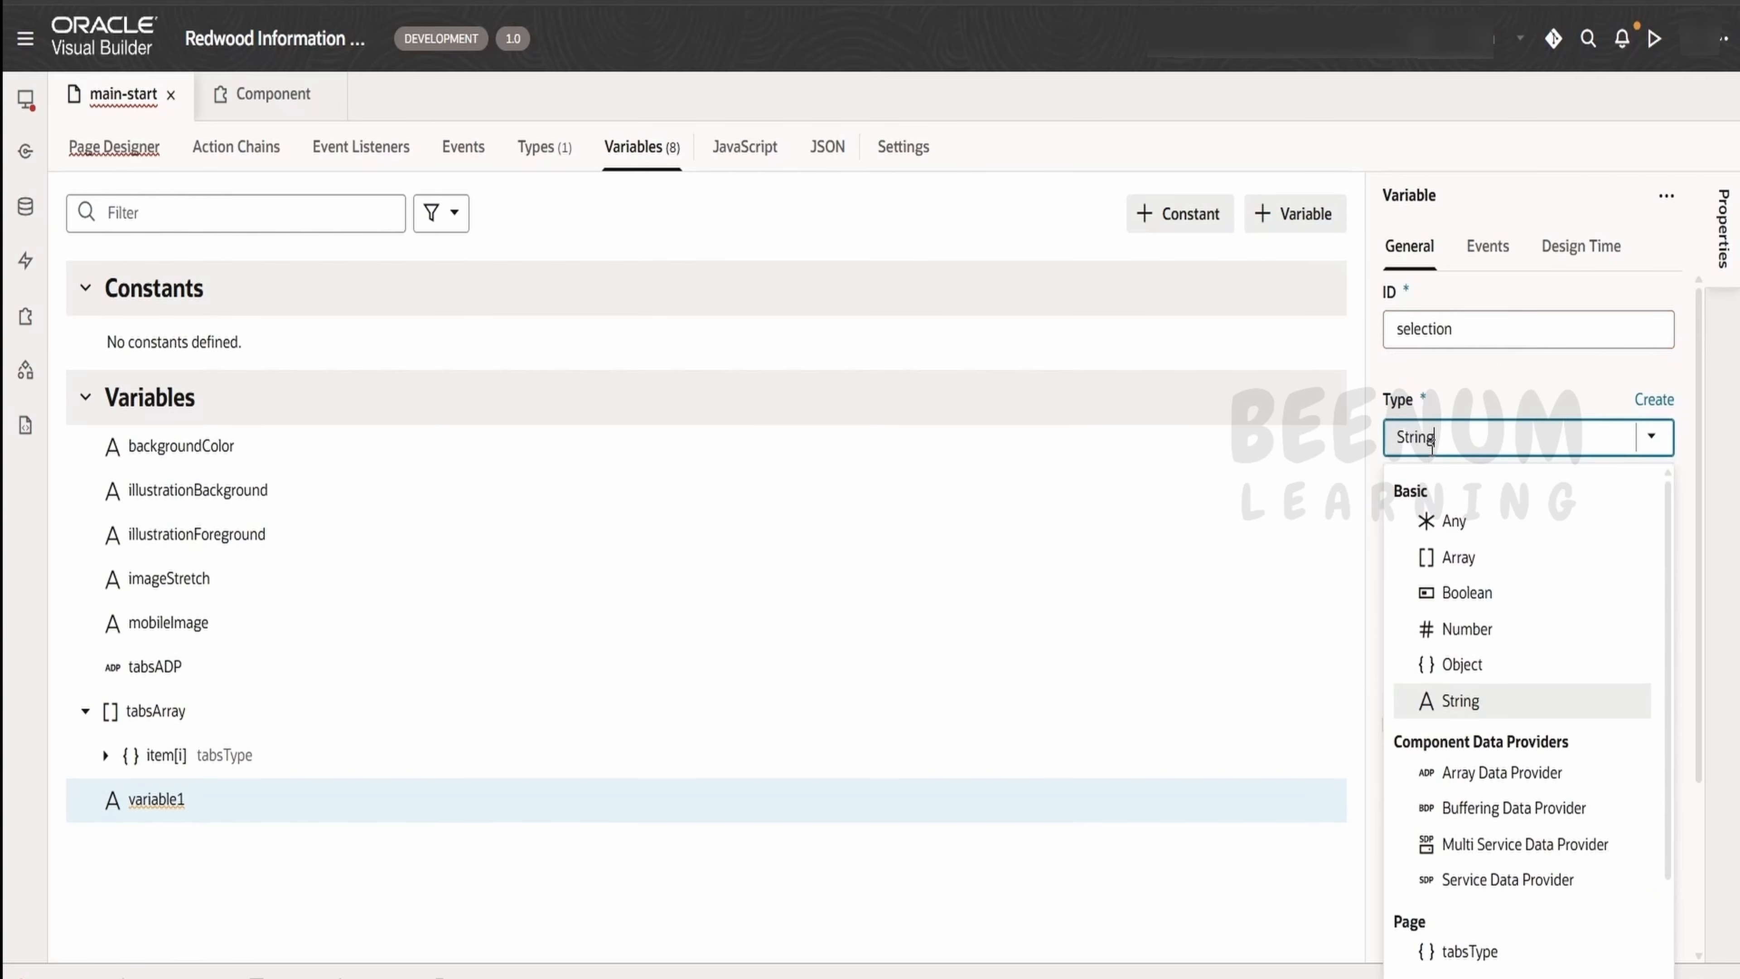
left_click(1461, 664)
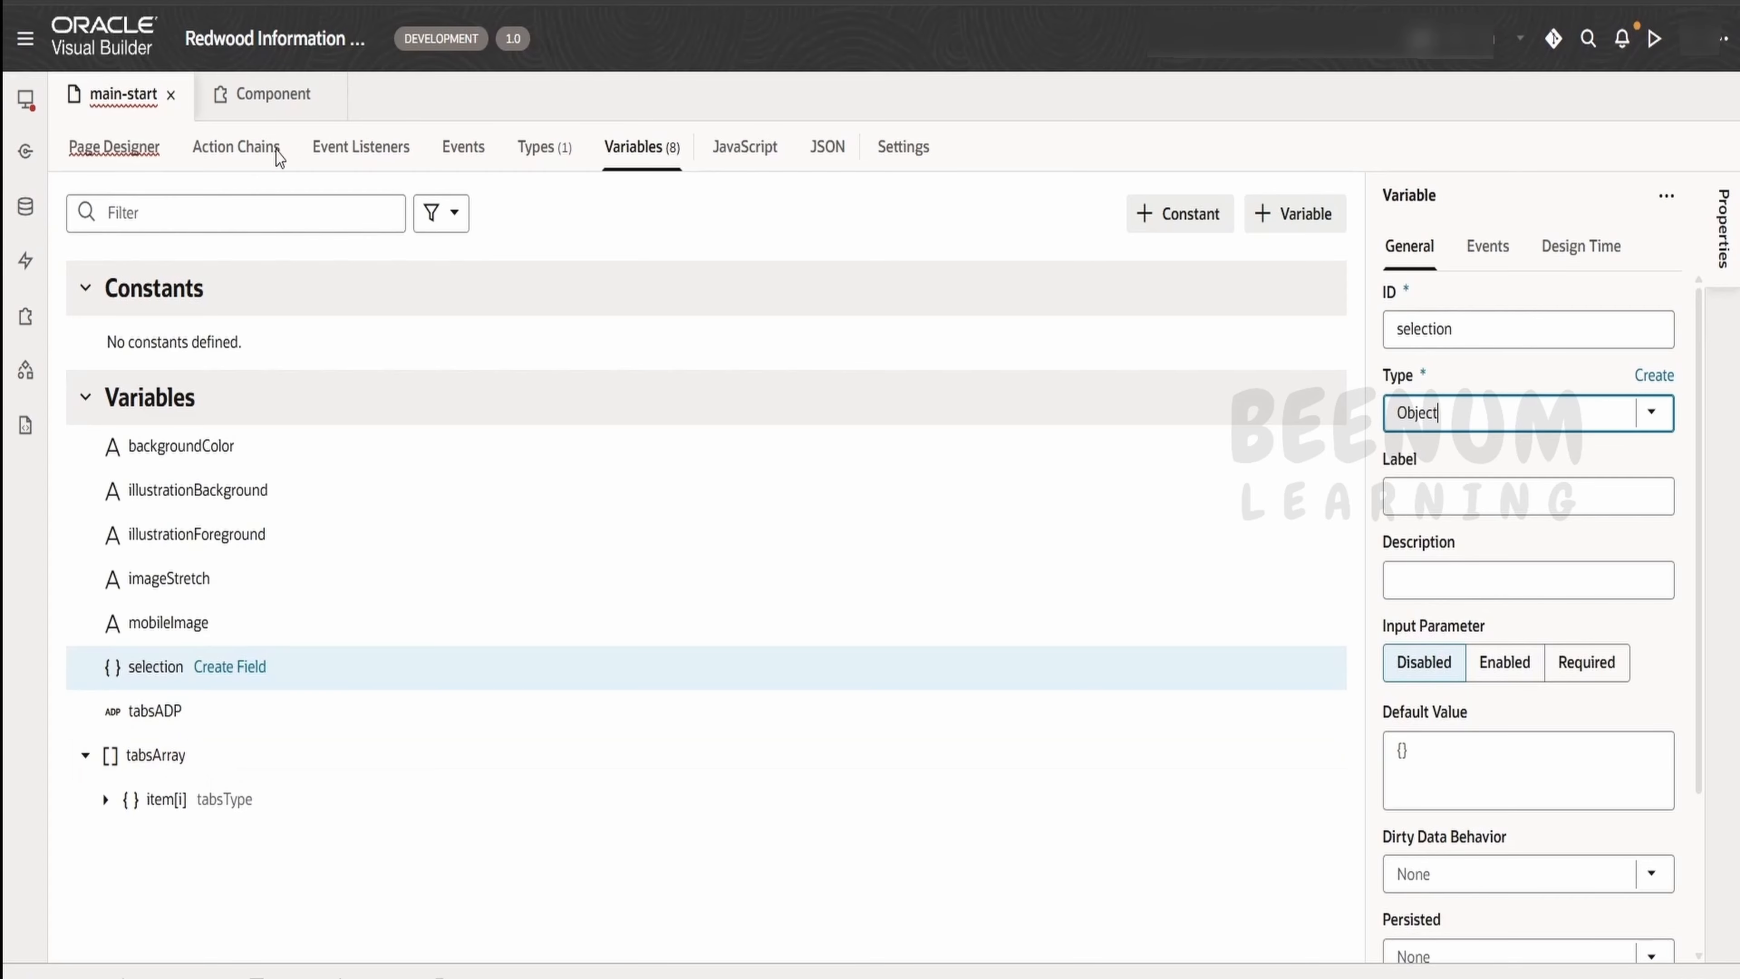
Check the key field of the selection property in the Information Organizer component's API documentation
left_click(248, 109)
left_click(184, 294)
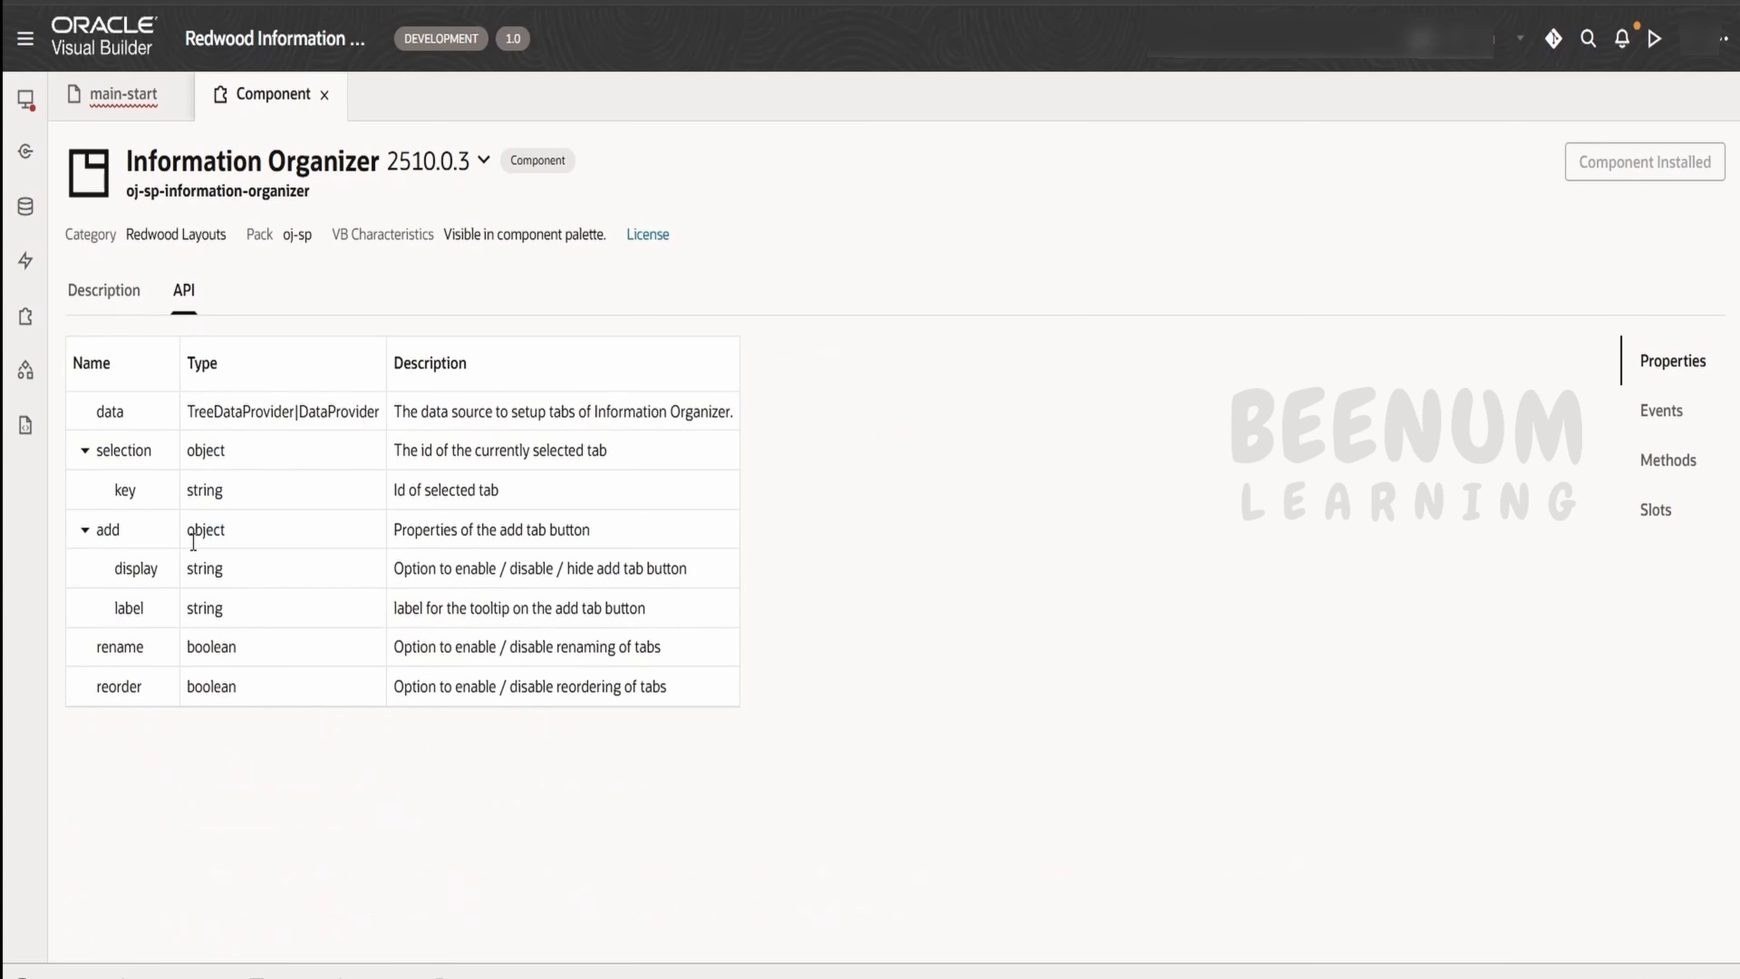
double_click(123, 490)
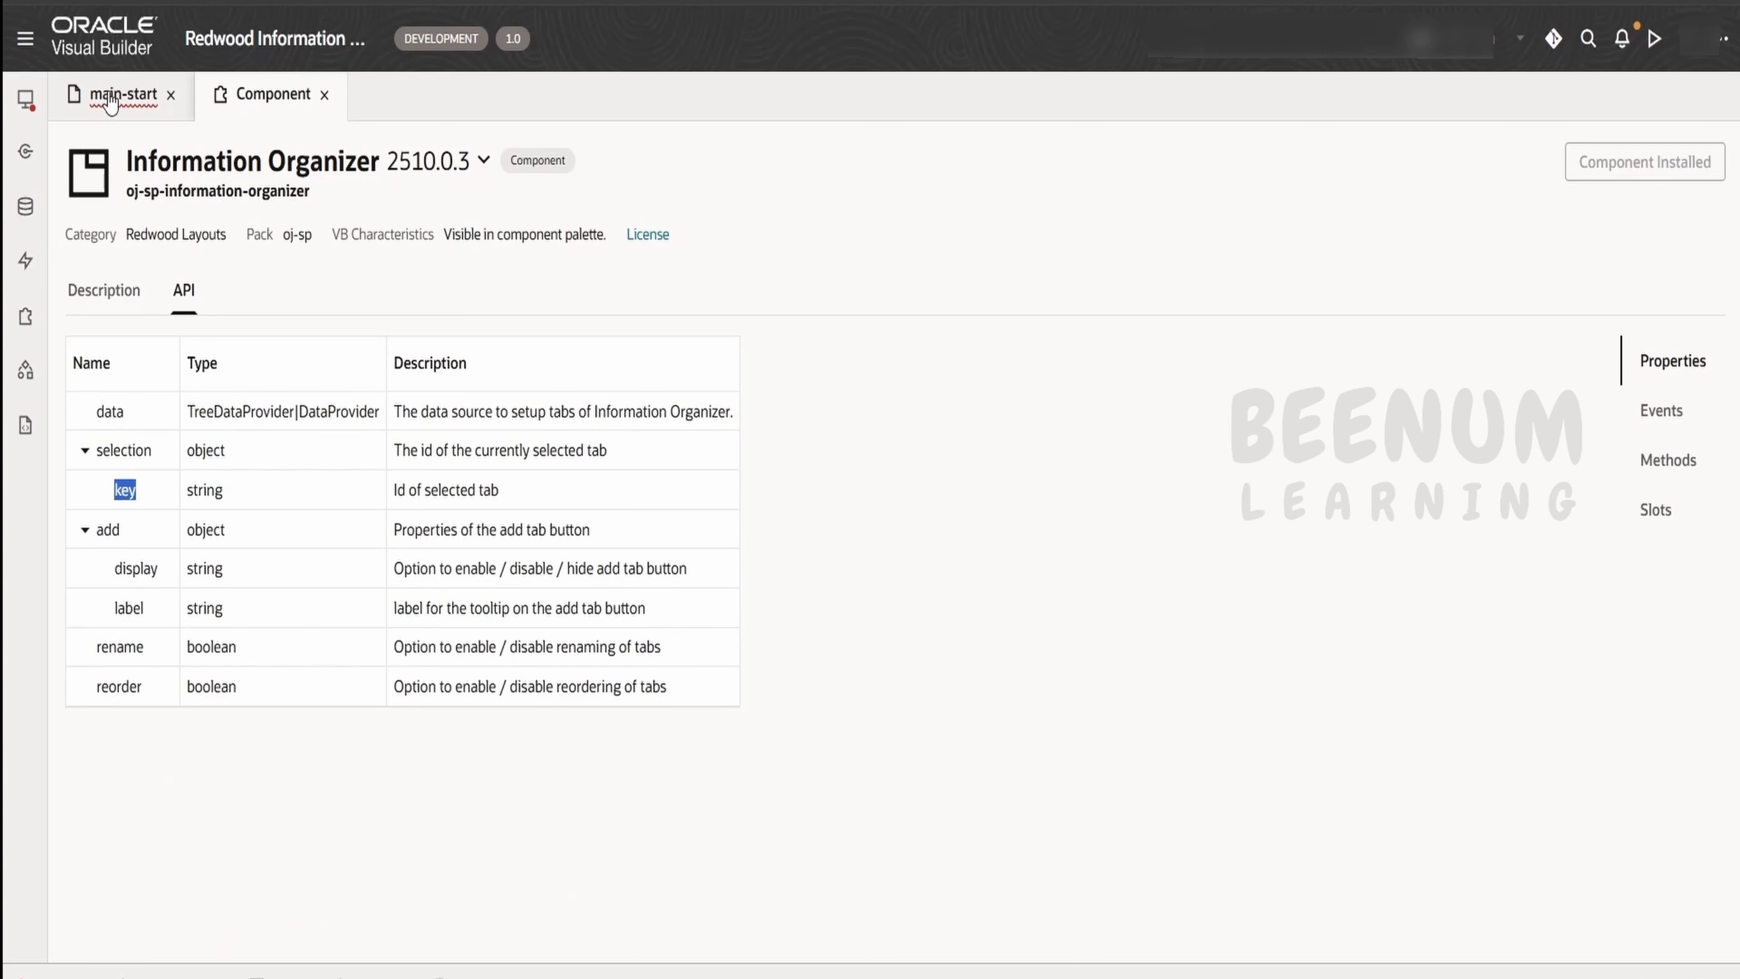